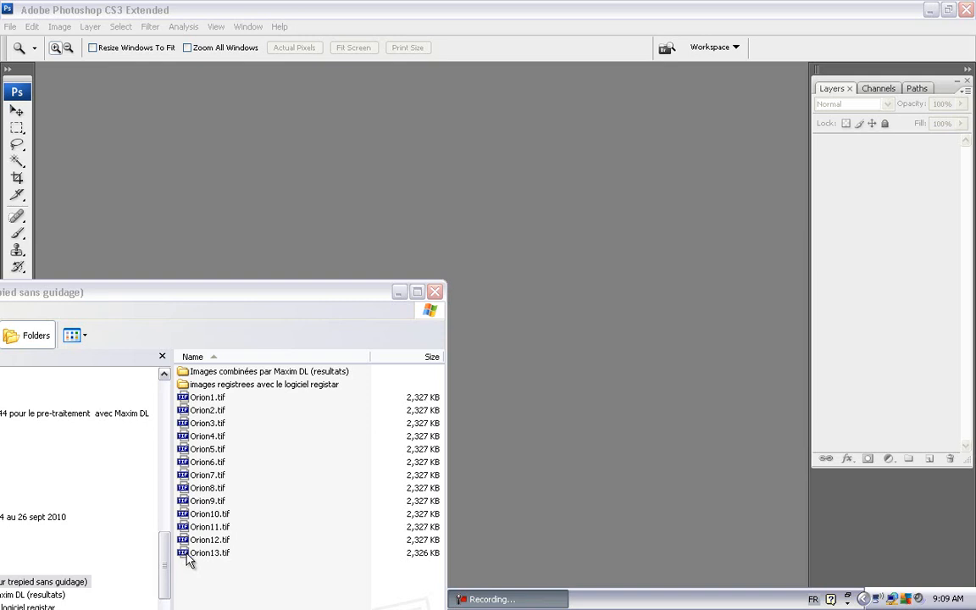
Step: Open the first Orion photo, Orion1.tif, from the constellation folder in Photoshop
left_click(188, 558)
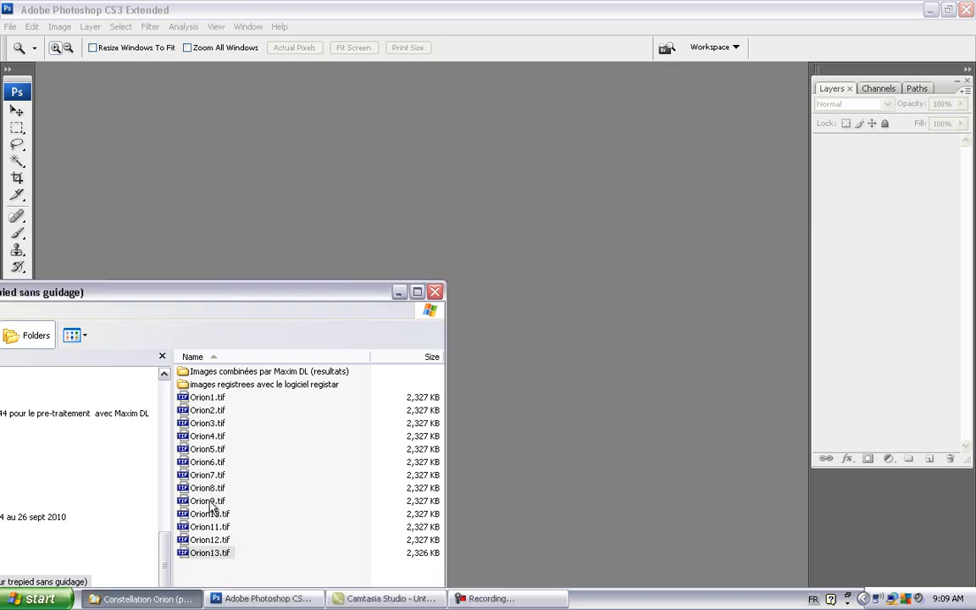
left_click(194, 399)
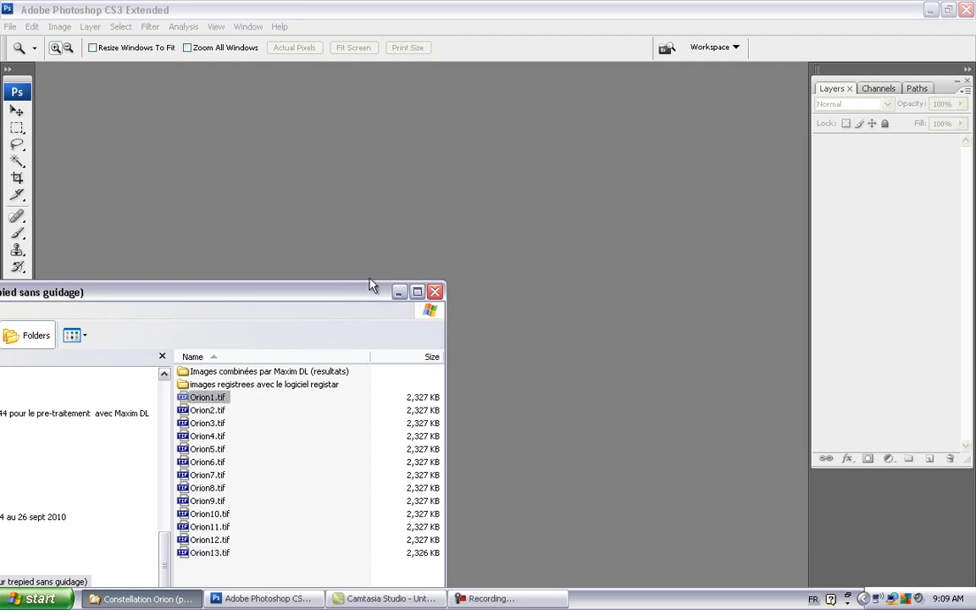
left_click(421, 251)
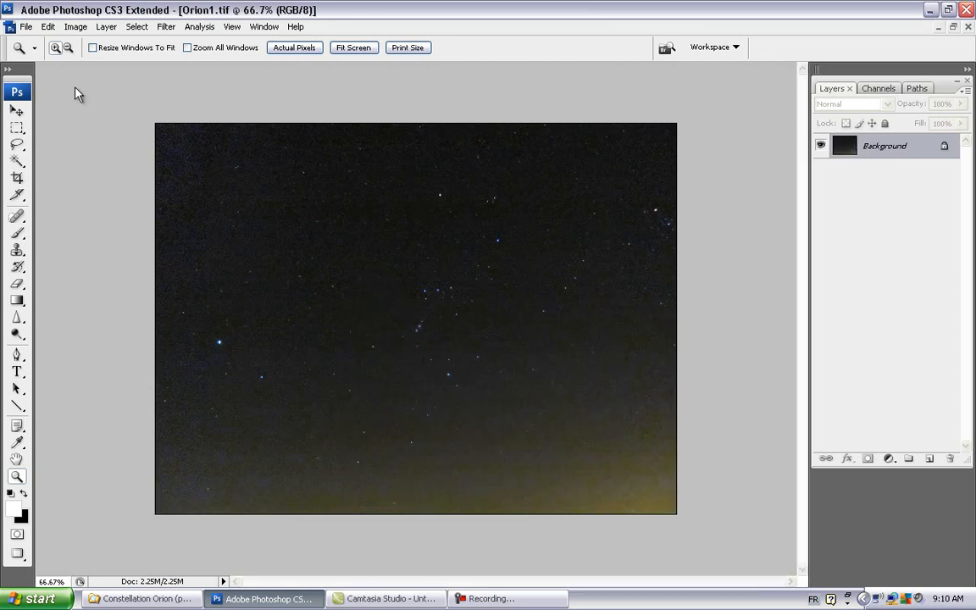
Step: Inspect the Orion photo's stars at 100% and the belt area at 200%, then return to 100%
left_click(18, 128)
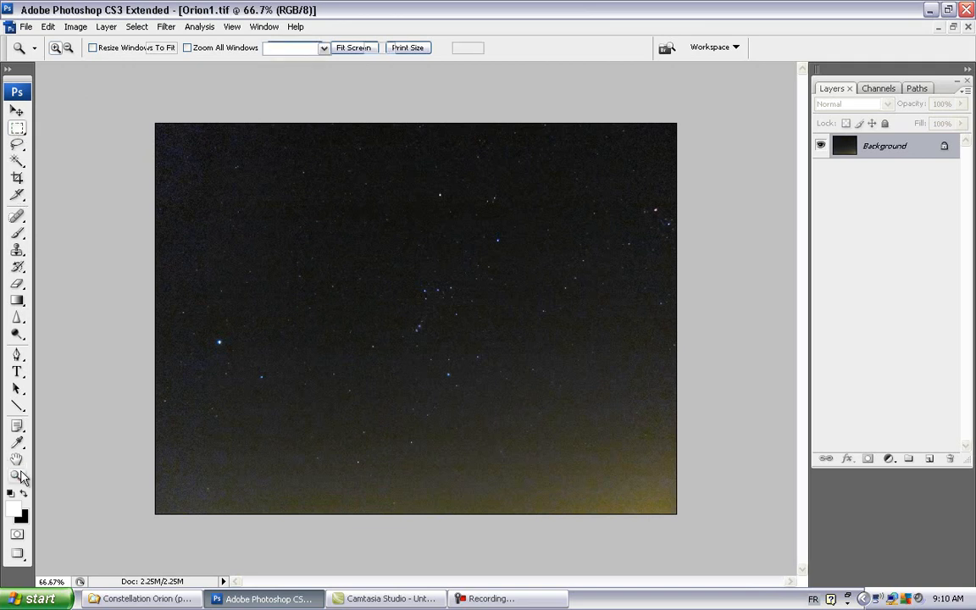
double_click(18, 477)
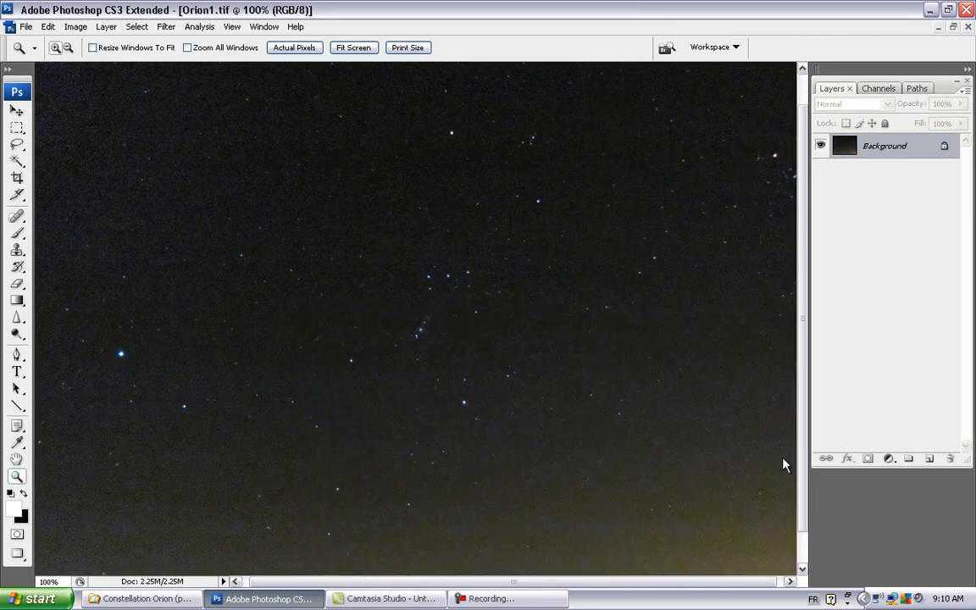
left_click_drag(806, 473, 807, 552)
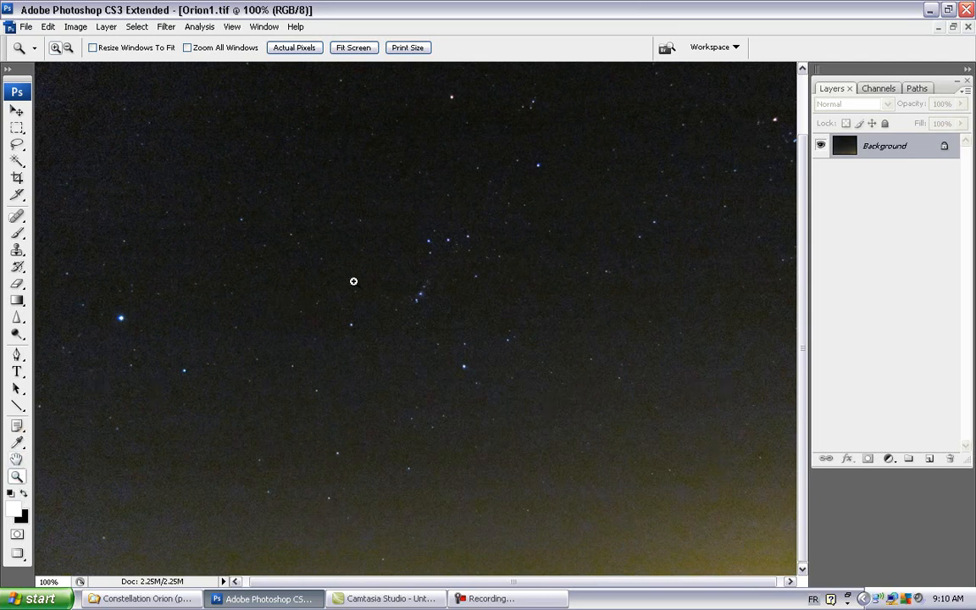
left_click(438, 267)
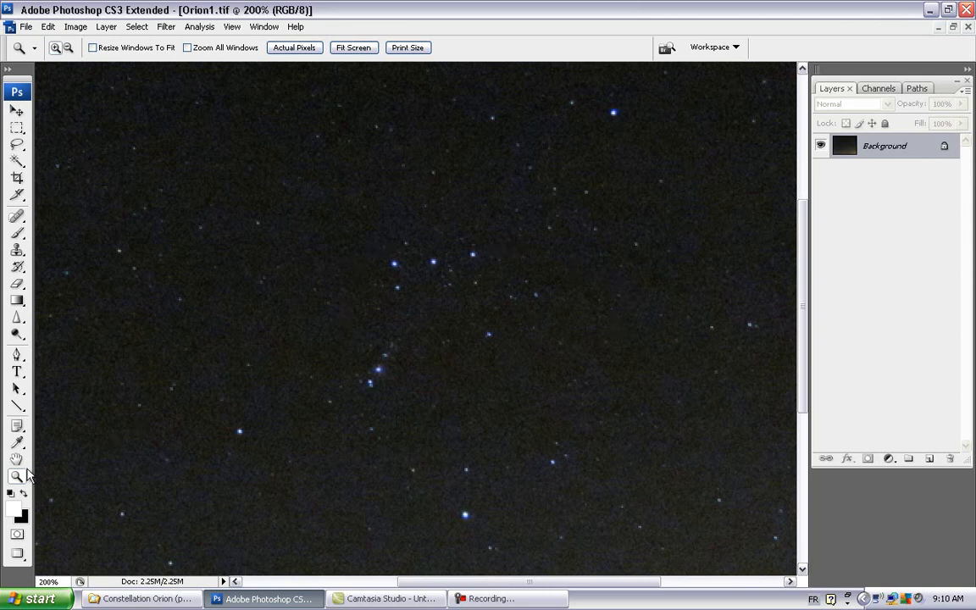
double_click(17, 480)
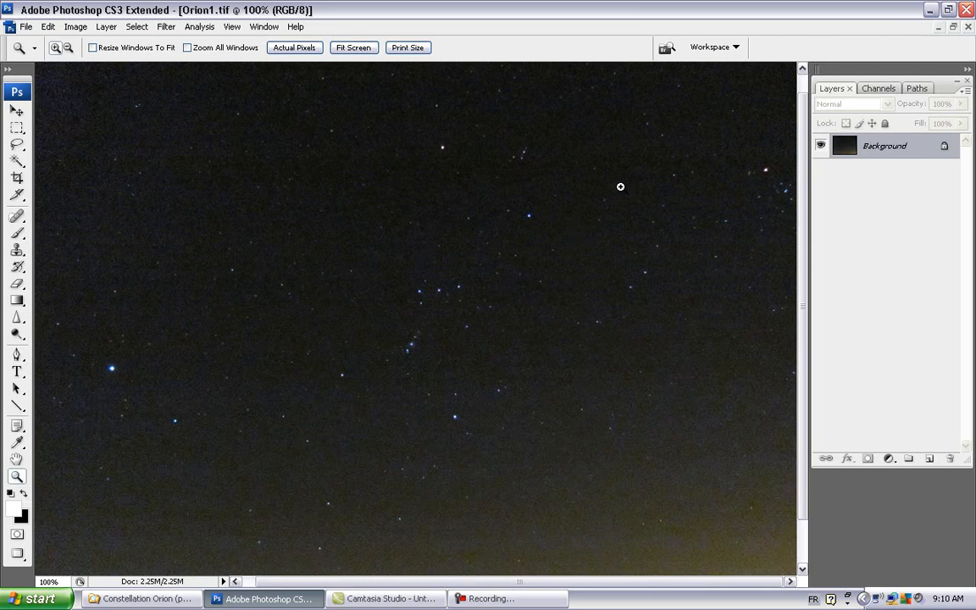
Step: Switch to RegiStar 1.0 by launching it from the desktop's Astro folder, and hide its groups manager
left_click(928, 10)
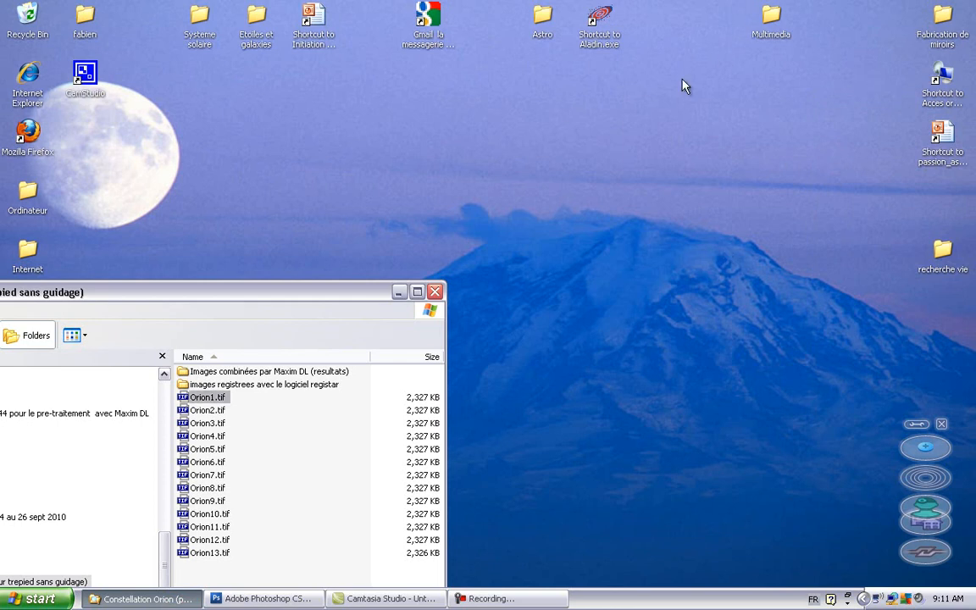
double_click(545, 16)
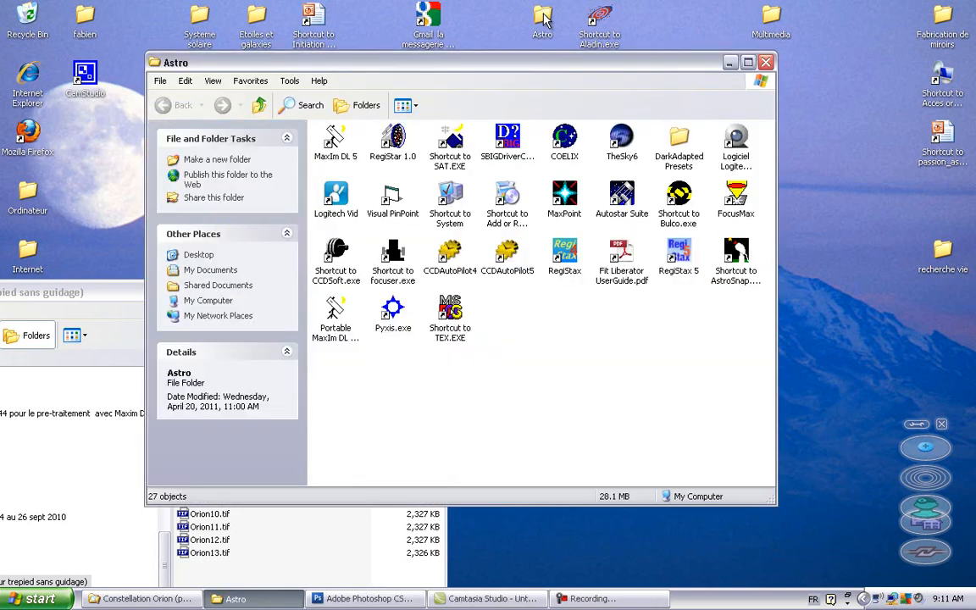
left_click(398, 159)
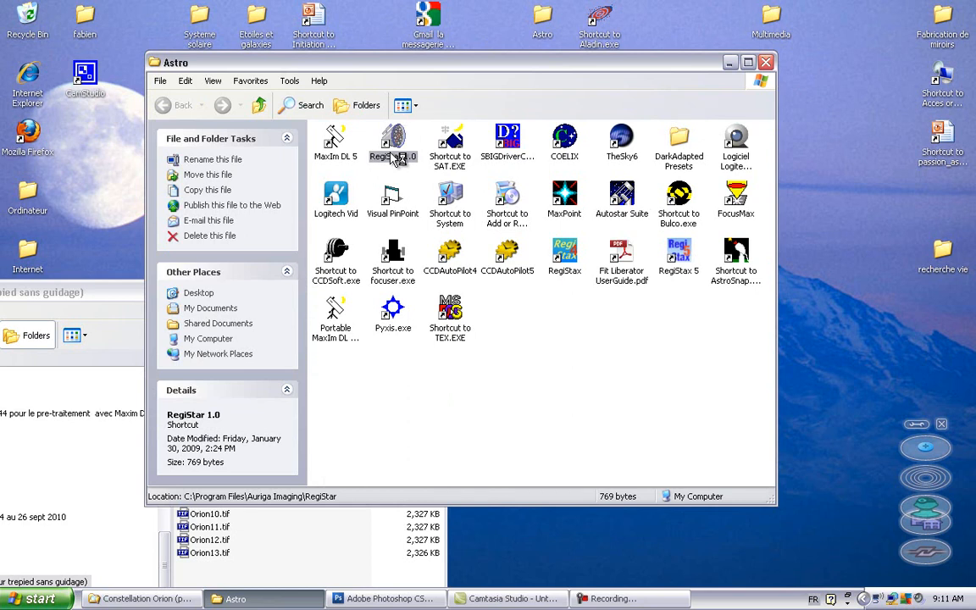
double_click(395, 157)
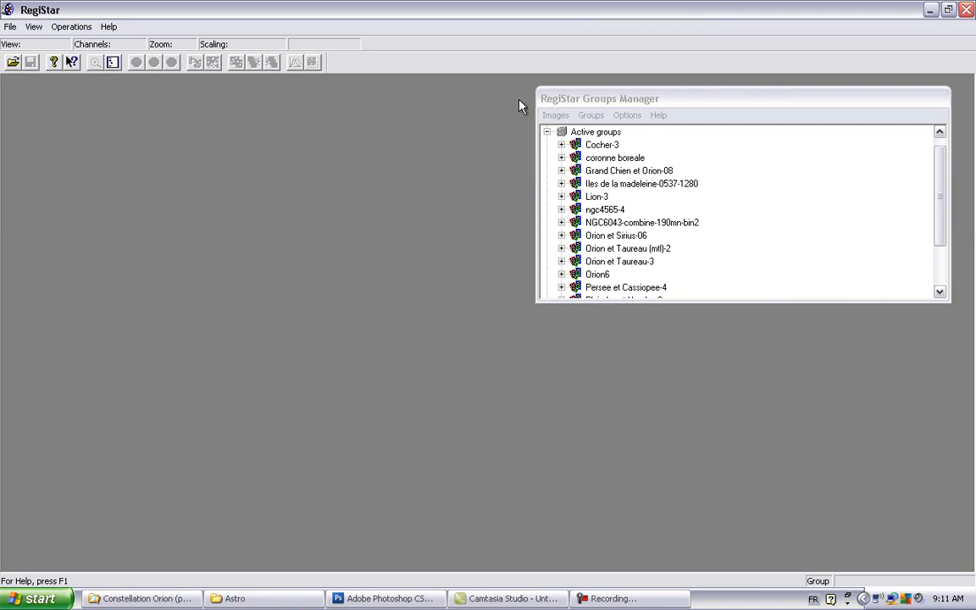
left_click(115, 68)
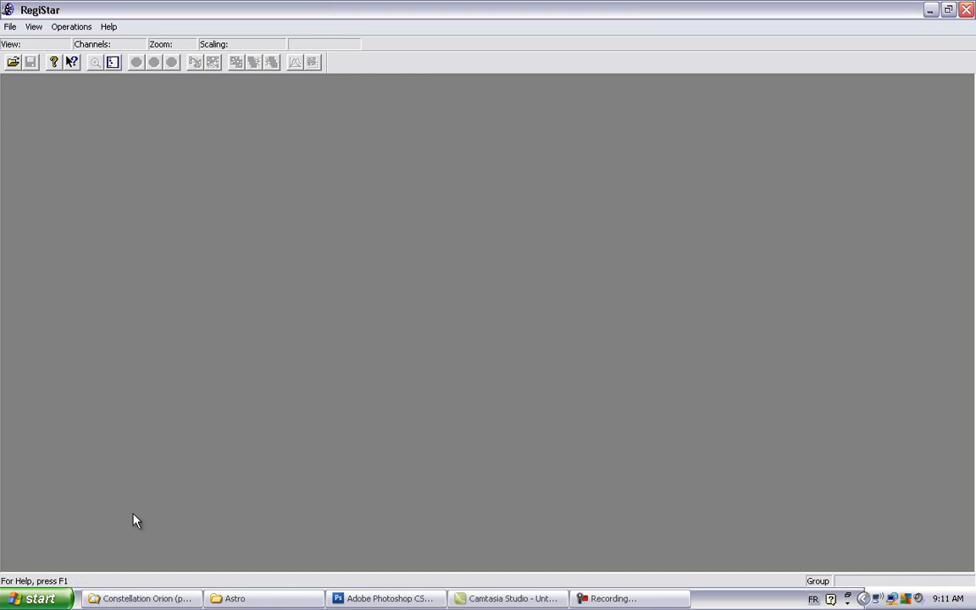
Step: Load Orion6.tif from the Constellation Orion folder into RegiStar as the reference image and center its window in the workspace
left_click(132, 598)
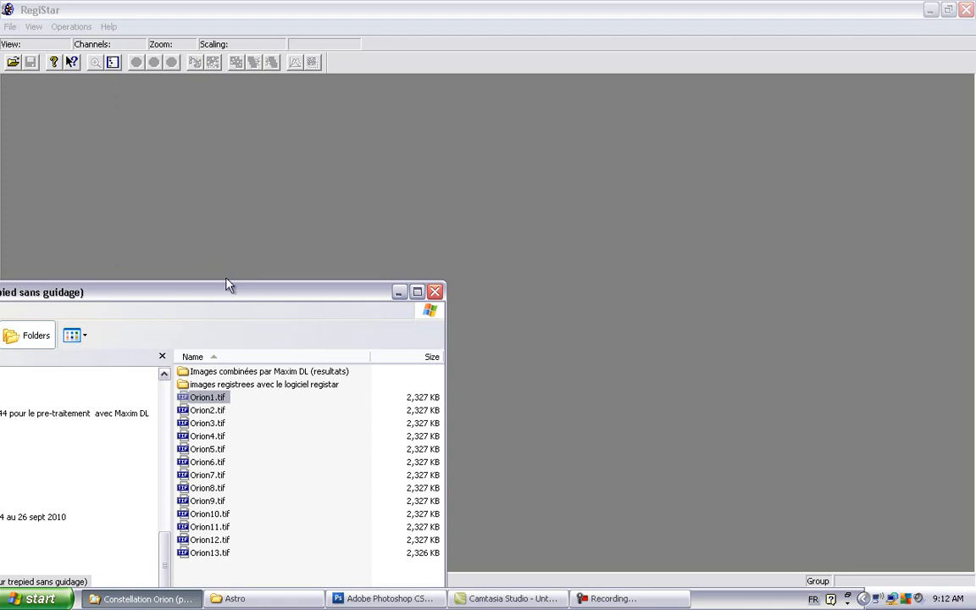
left_click_drag(229, 302, 377, 243)
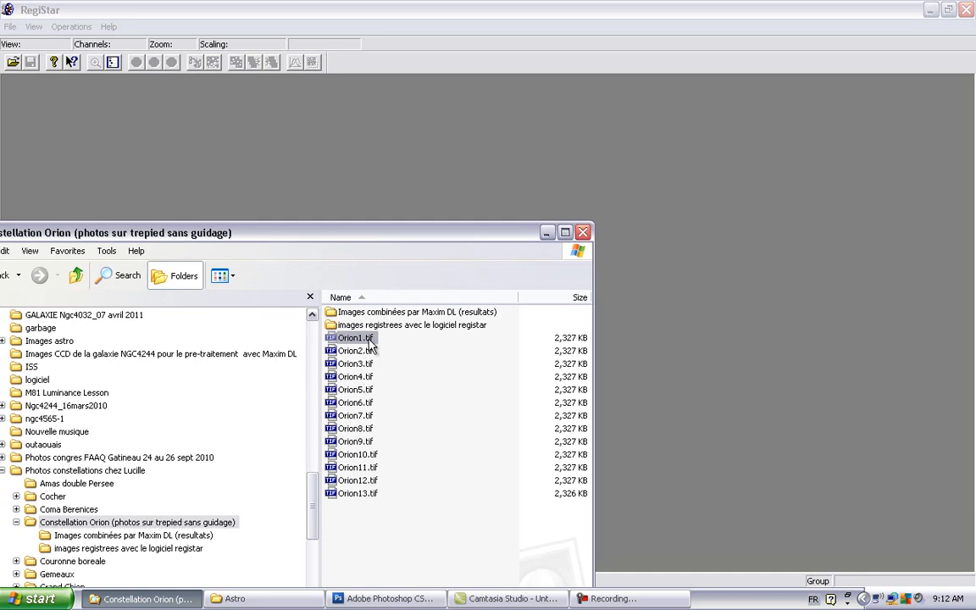
left_click(338, 404)
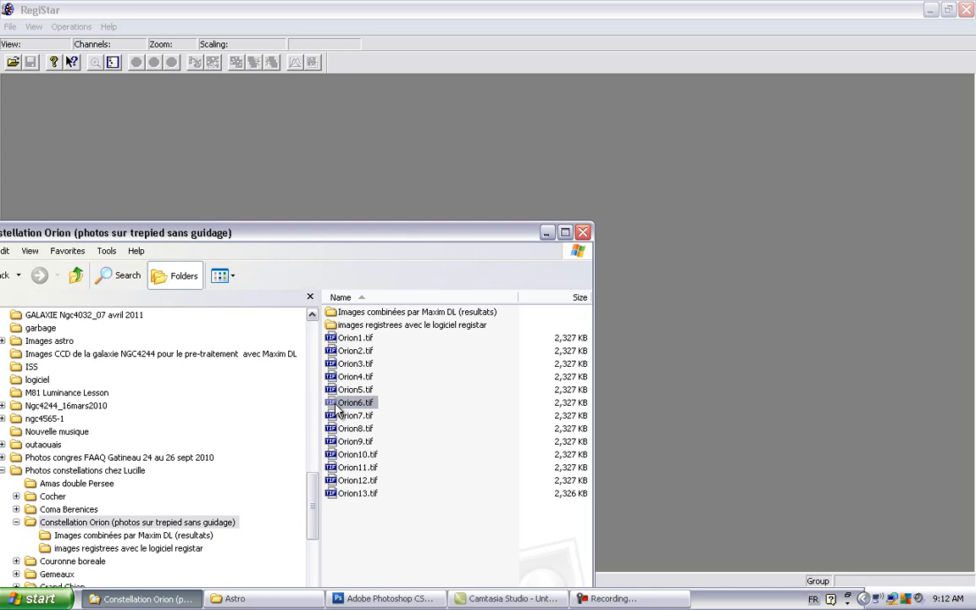
left_click_drag(339, 405, 718, 372)
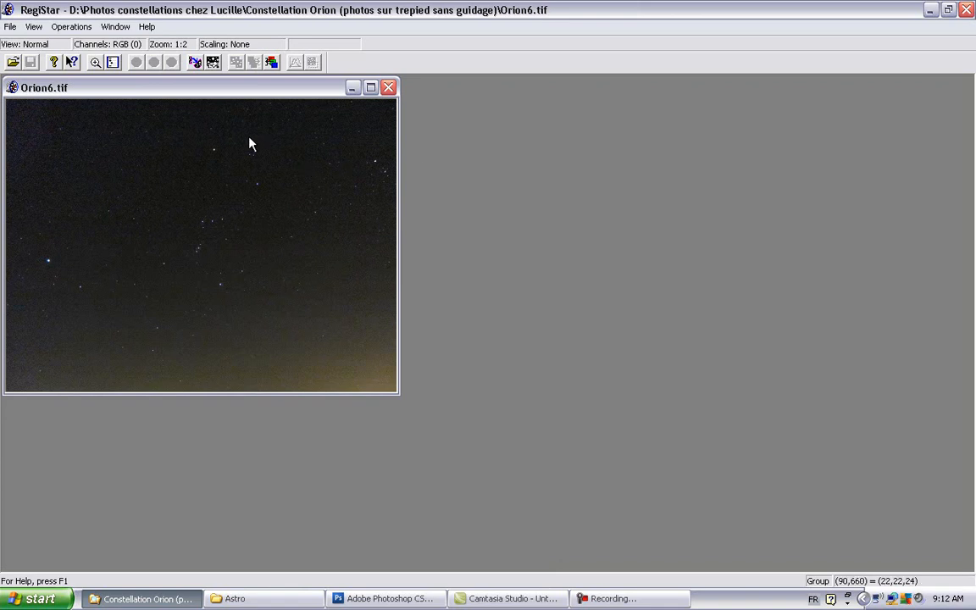
left_click_drag(246, 93, 583, 187)
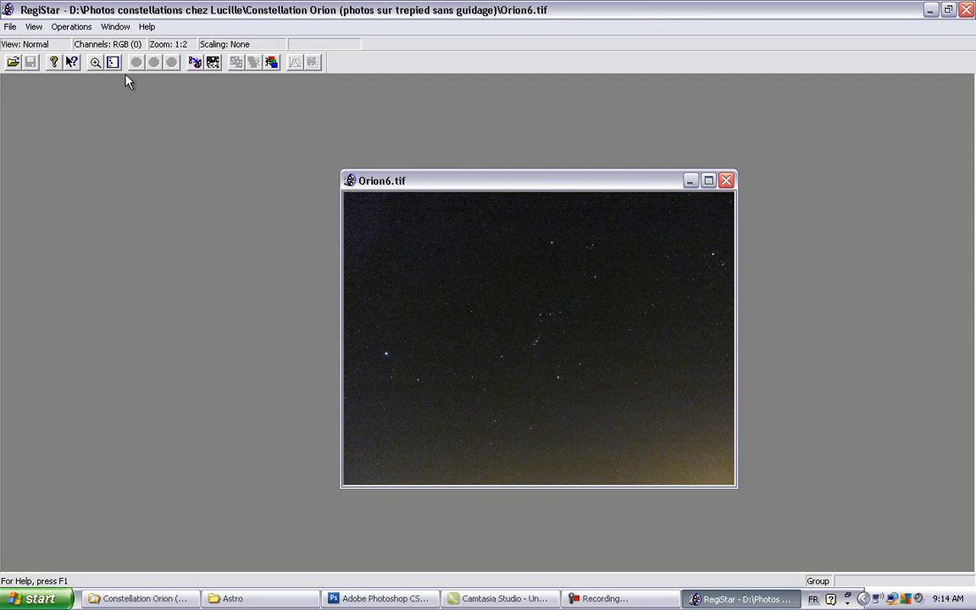
Step: Set up image registration matching the dimensions of Orion6.tif, with "Constellation Orion (photos sur trepied sans guidage)" as the source directory
left_click(194, 65)
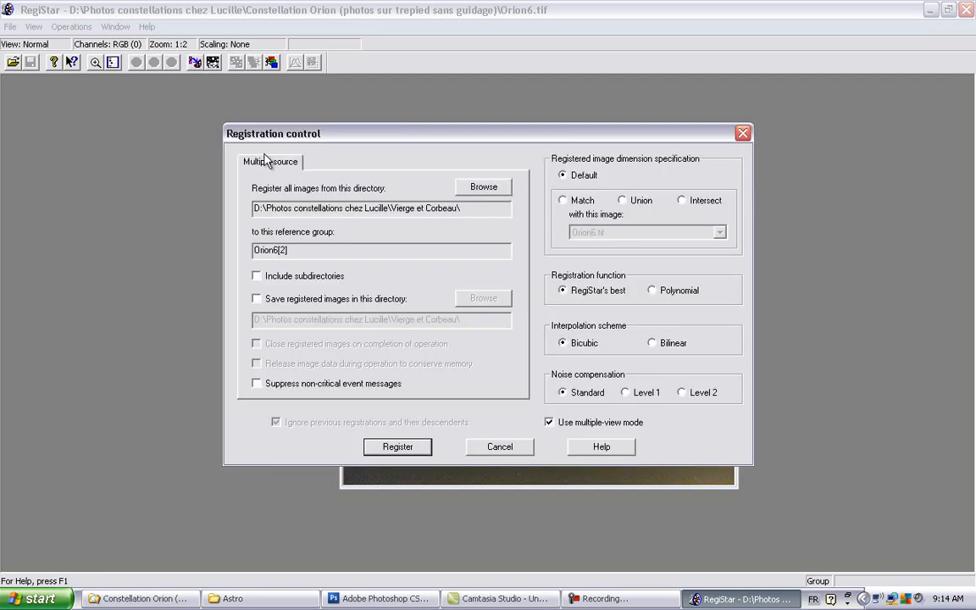
left_click(564, 204)
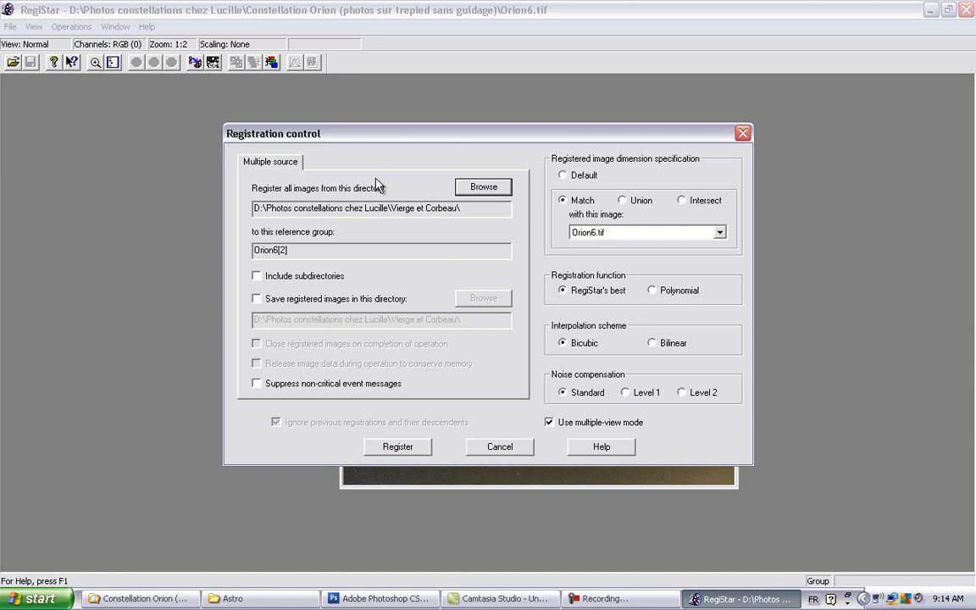
left_click(483, 188)
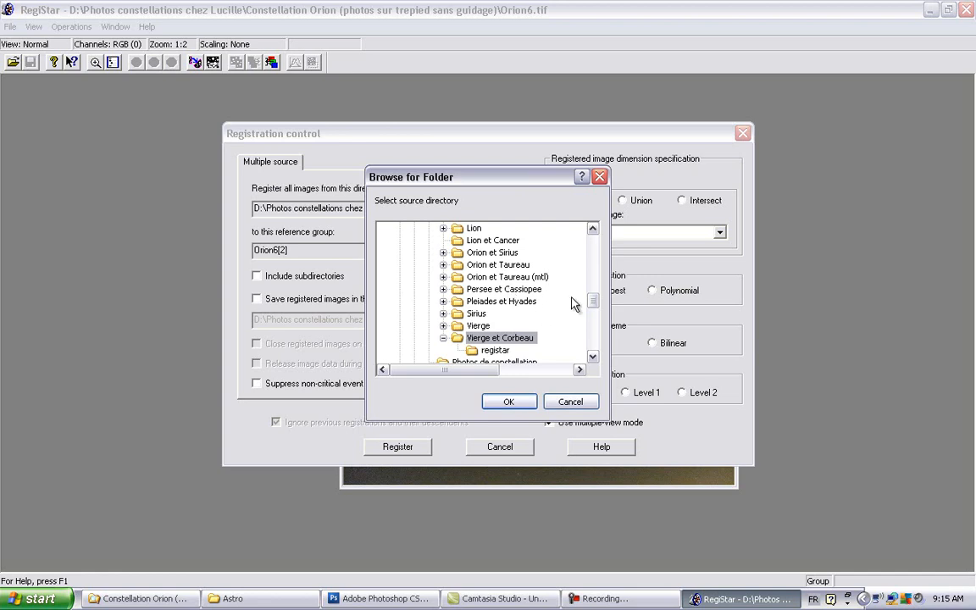
left_click_drag(592, 299, 593, 285)
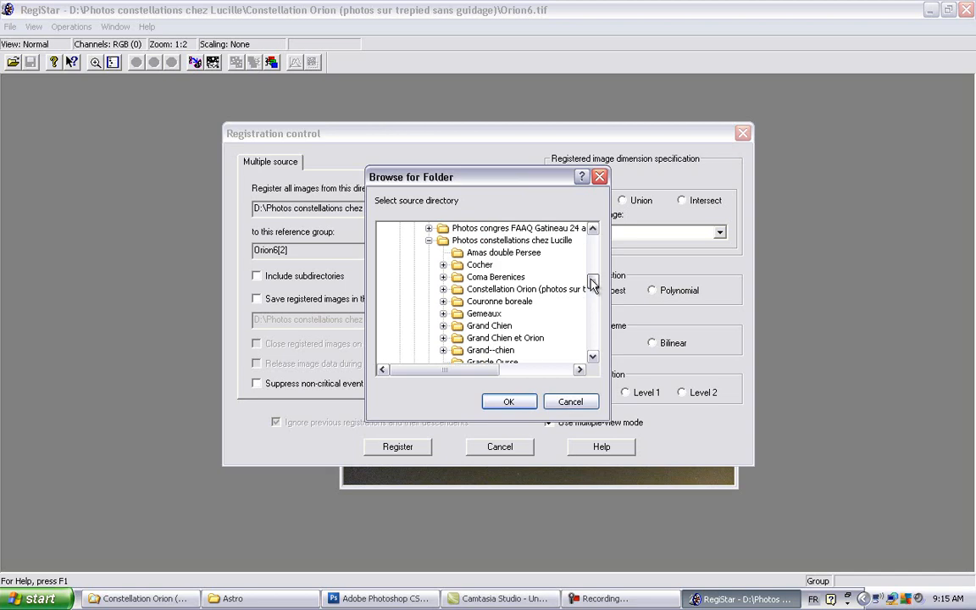
left_click(459, 292)
left_click(500, 404)
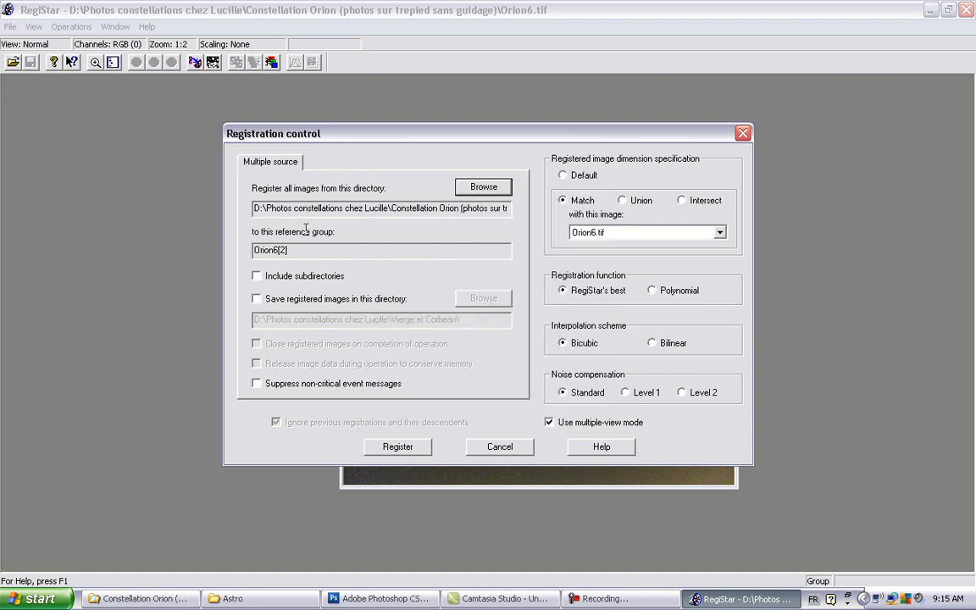
Step: Include subdirectories and save the registered images in the Orion subfolder "images registrees avec le logiciel registar"
left_click(256, 276)
left_click(256, 299)
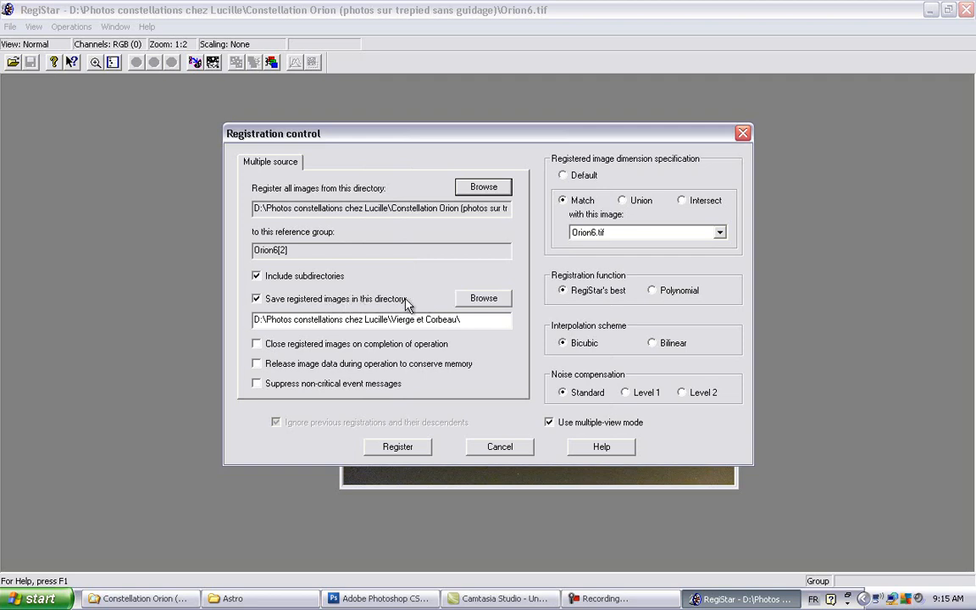
left_click(498, 299)
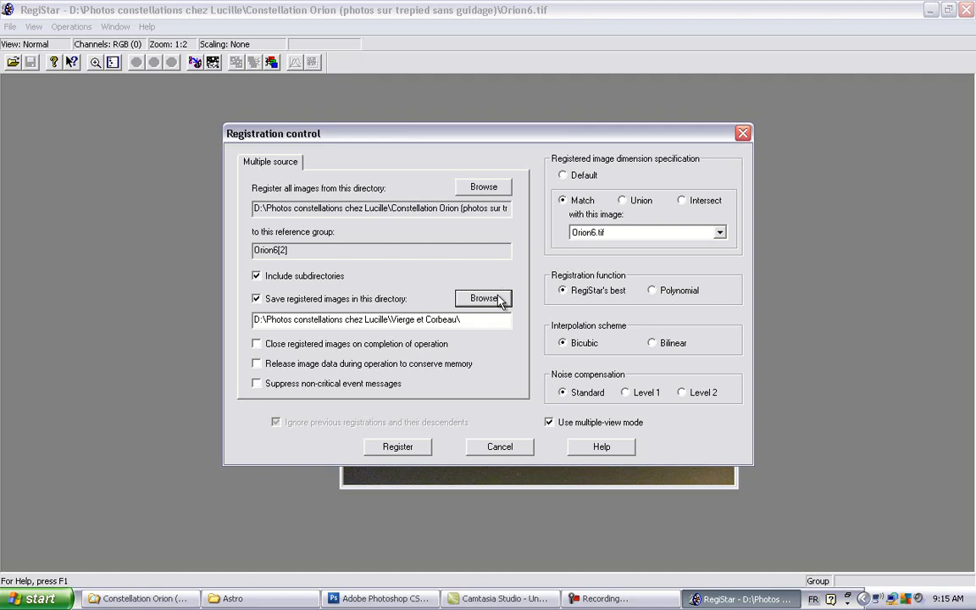
left_click(498, 299)
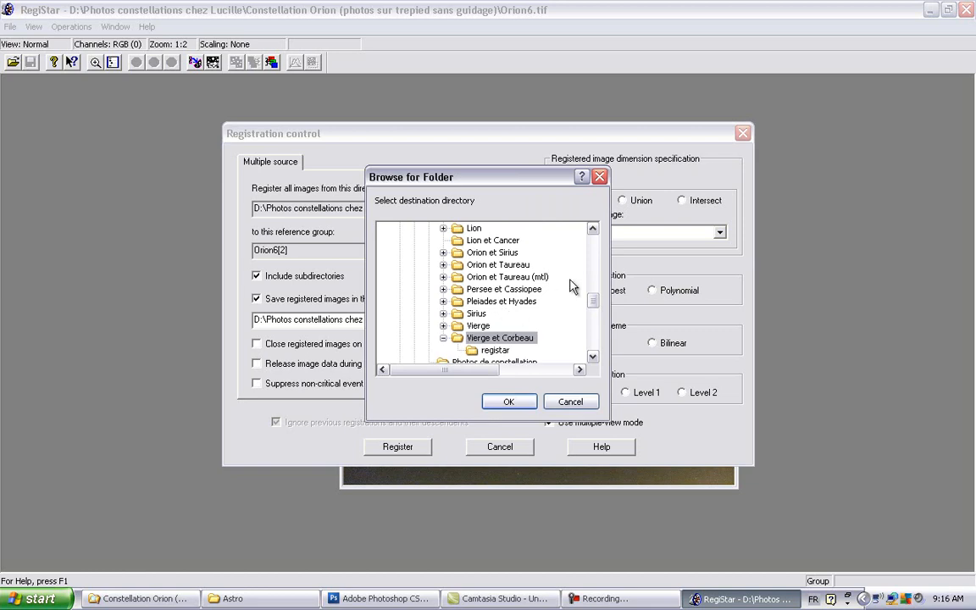
scroll(594, 301, "up", 1)
mouse_move(595, 289)
left_mouse_down()
mouse_move(592, 268)
mouse_move(596, 289)
left_mouse_up()
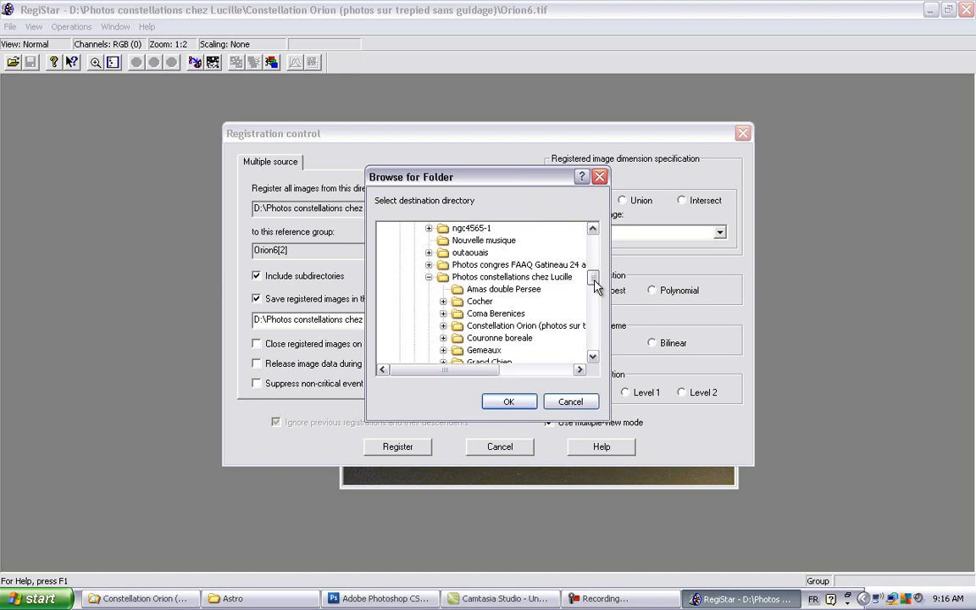
left_click(444, 326)
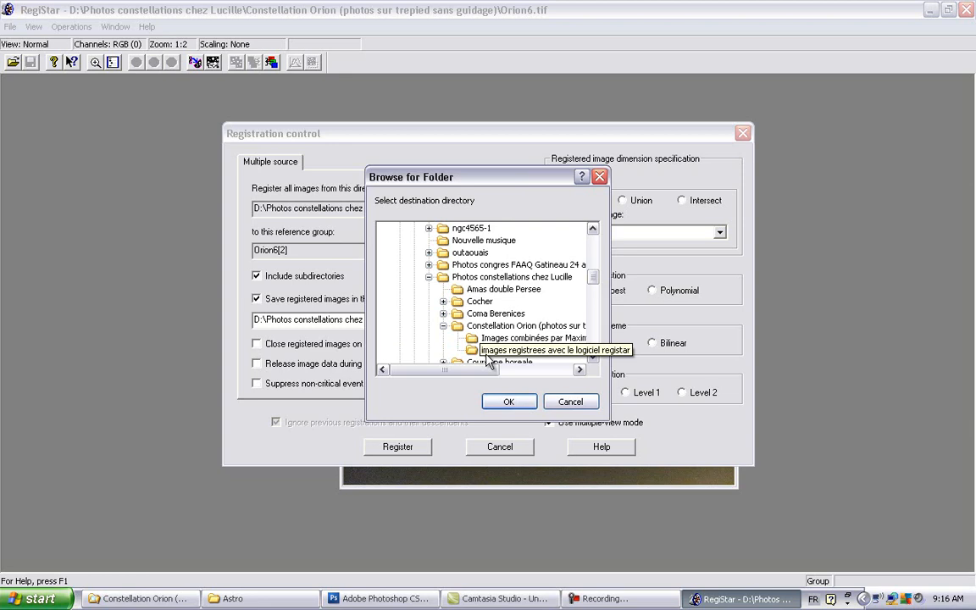
left_click(489, 361)
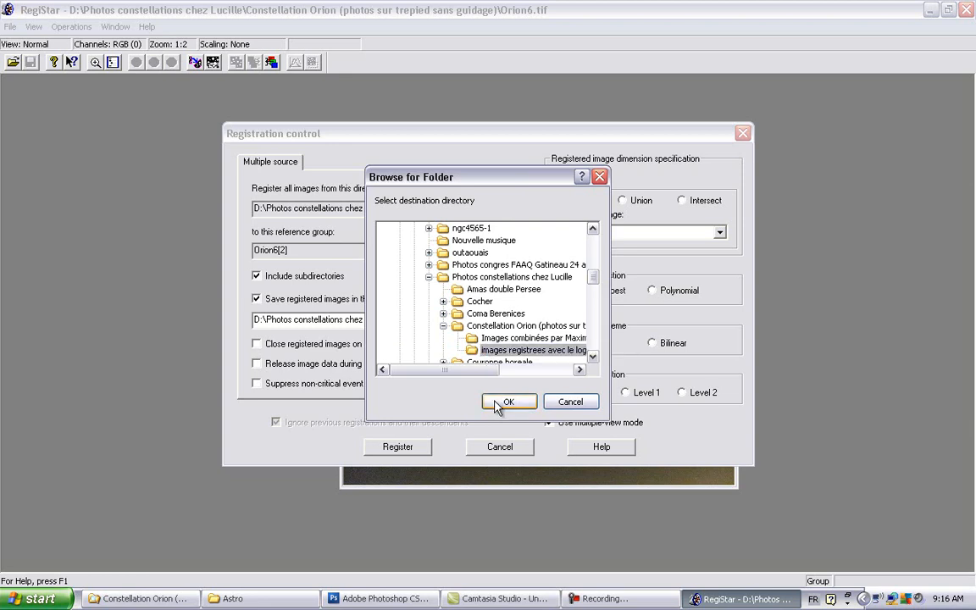
left_click(498, 404)
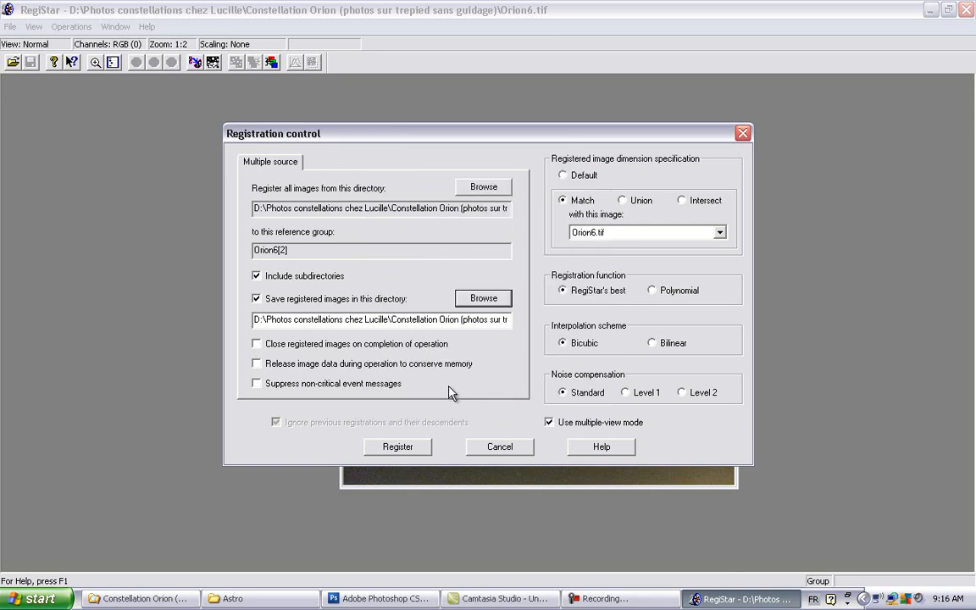
Step: Enable closing registered images on completion, releasing image data and suppressing non-critical messages, and run the registration
left_click(256, 345)
left_click(257, 364)
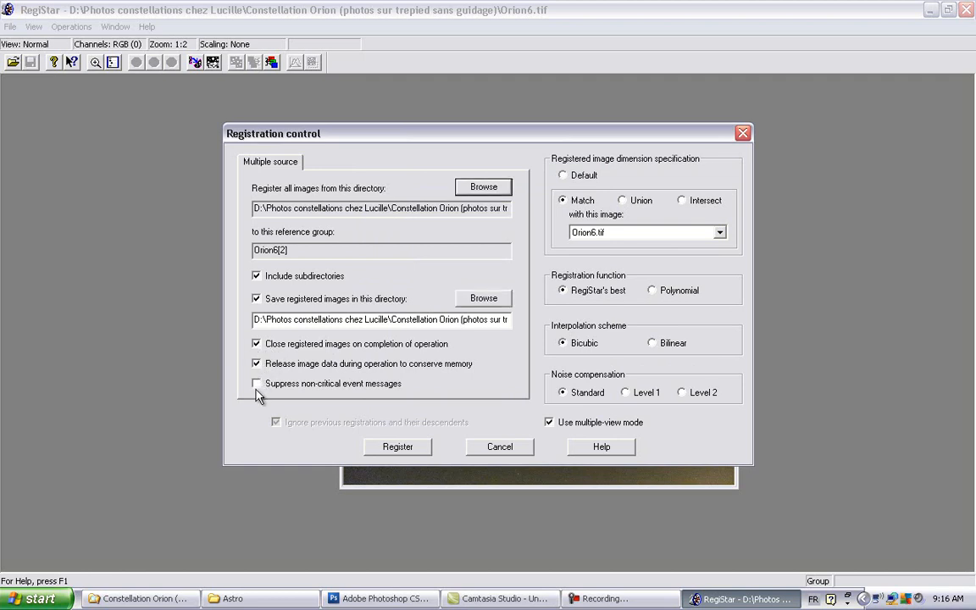
left_click(257, 383)
left_click(394, 455)
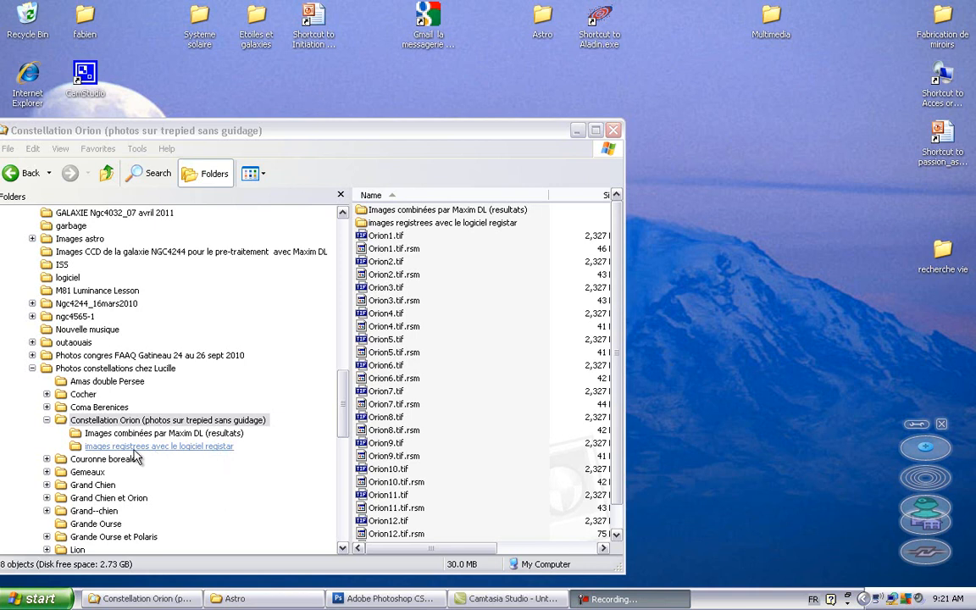
Step: Open the folder "images registrees avec le logiciel registar" and sort its files by size
left_click(135, 453)
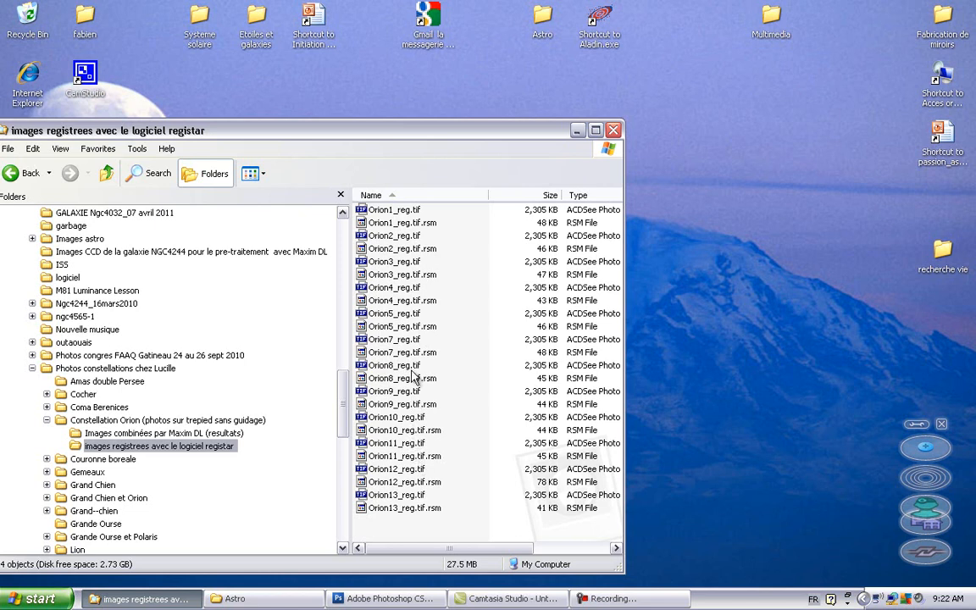
mouse_move(414, 376)
left_click(504, 197)
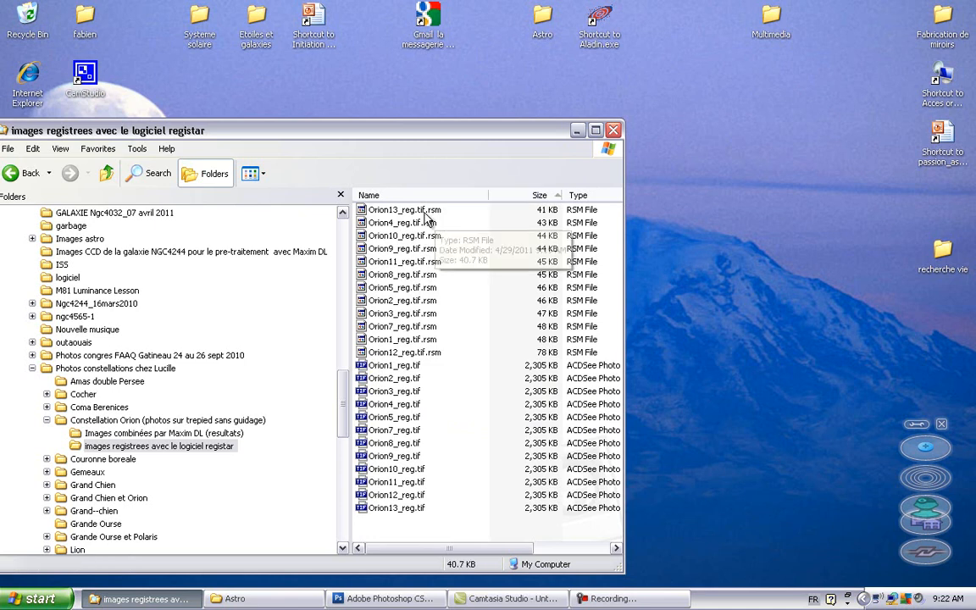
left_click(430, 365)
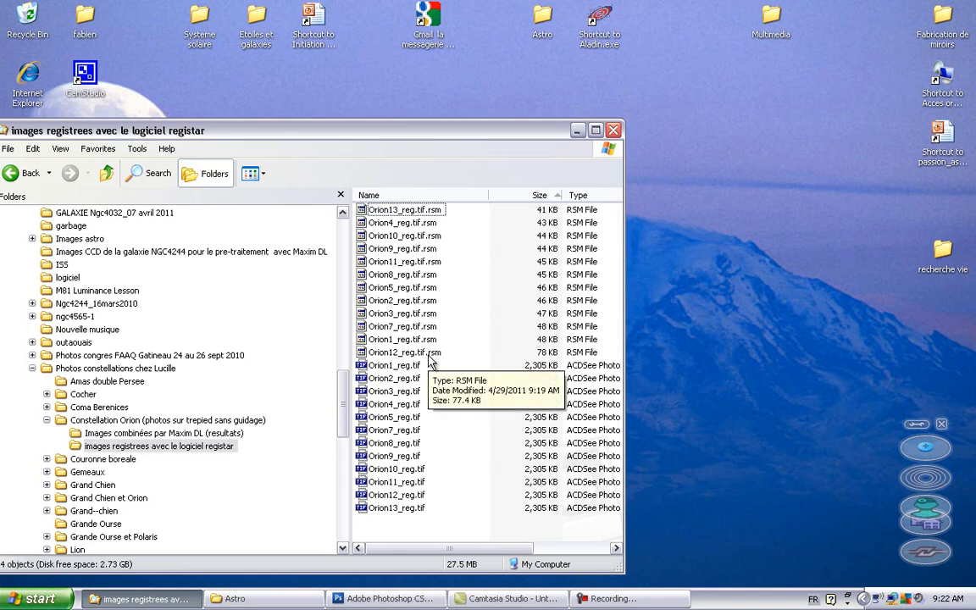
Step: Delete all the RSM files from the "images registrees avec le logiciel registar" folder, keeping the registered TIF images
left_click(382, 356)
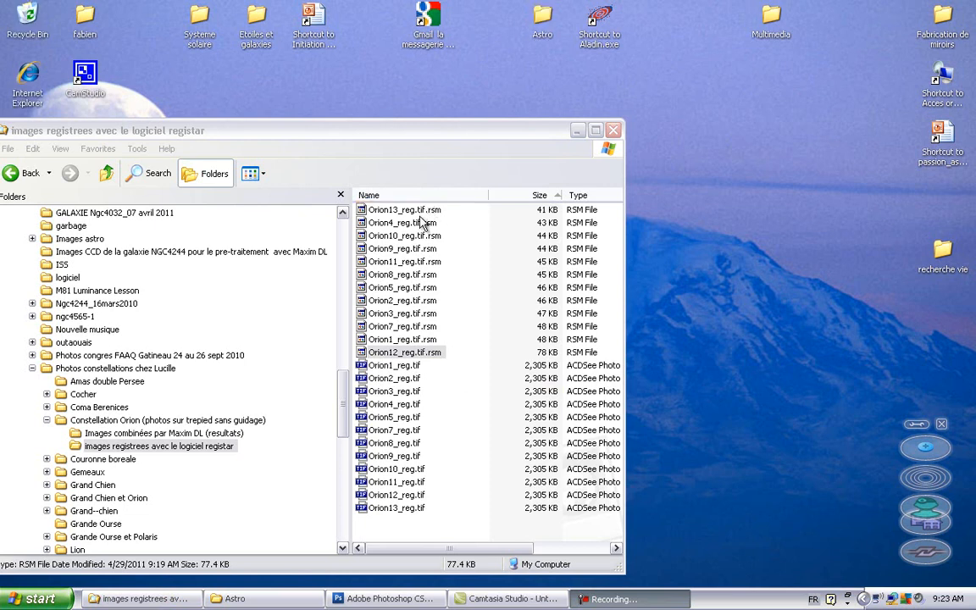
left_click(421, 223)
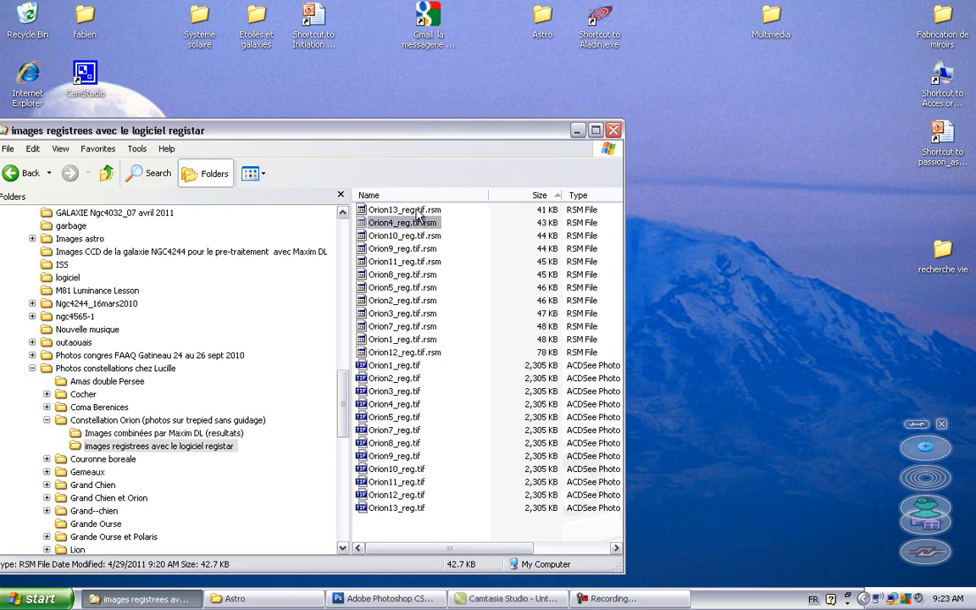
left_click(383, 209)
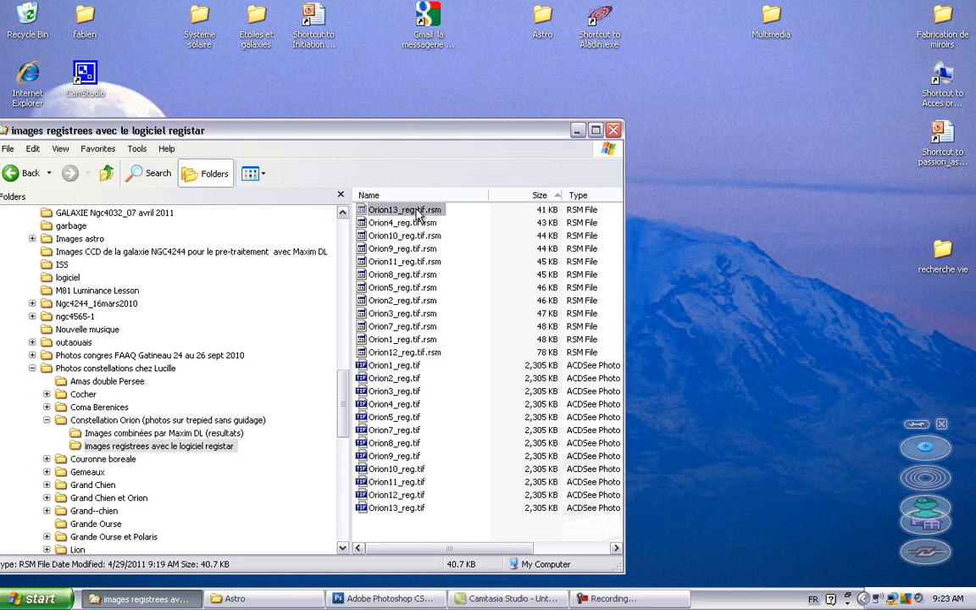
left_click(439, 354, "shift")
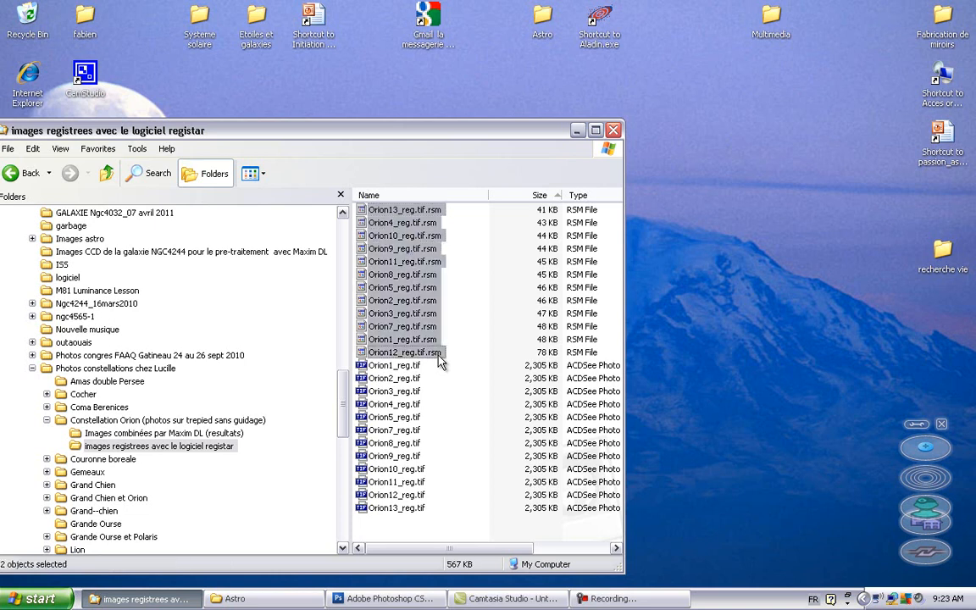
right_click(438, 354)
key("Delete")
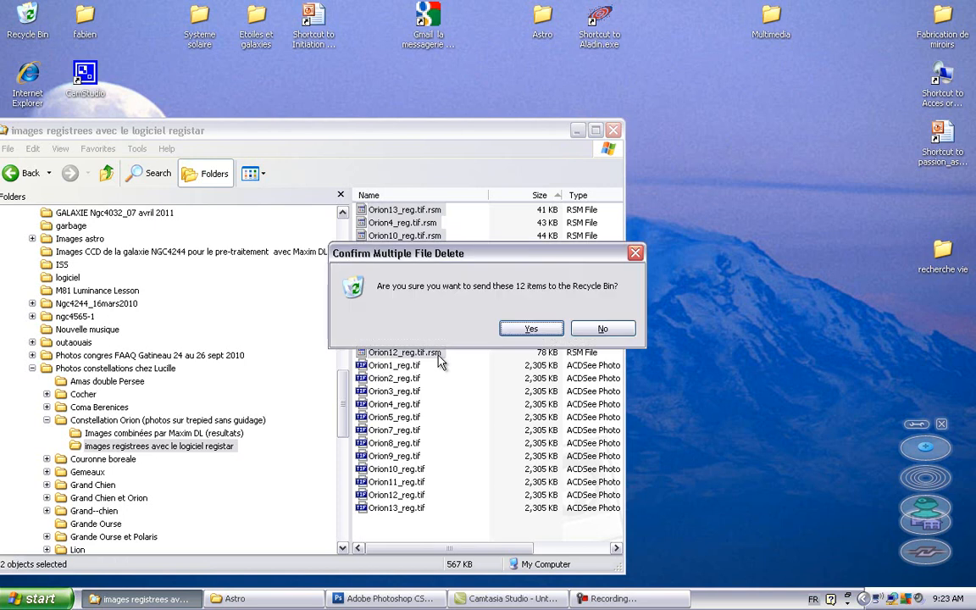
left_click(532, 330)
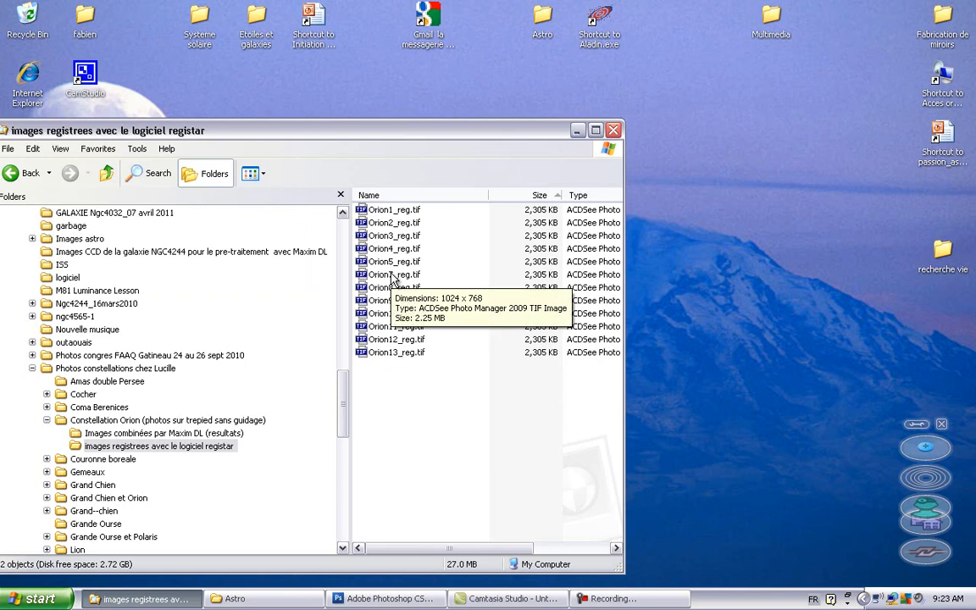
Step: Sort the "Constellation Orion (photos sur trepied sans guidage)" folder by size and delete all its RSM files
left_click(197, 420)
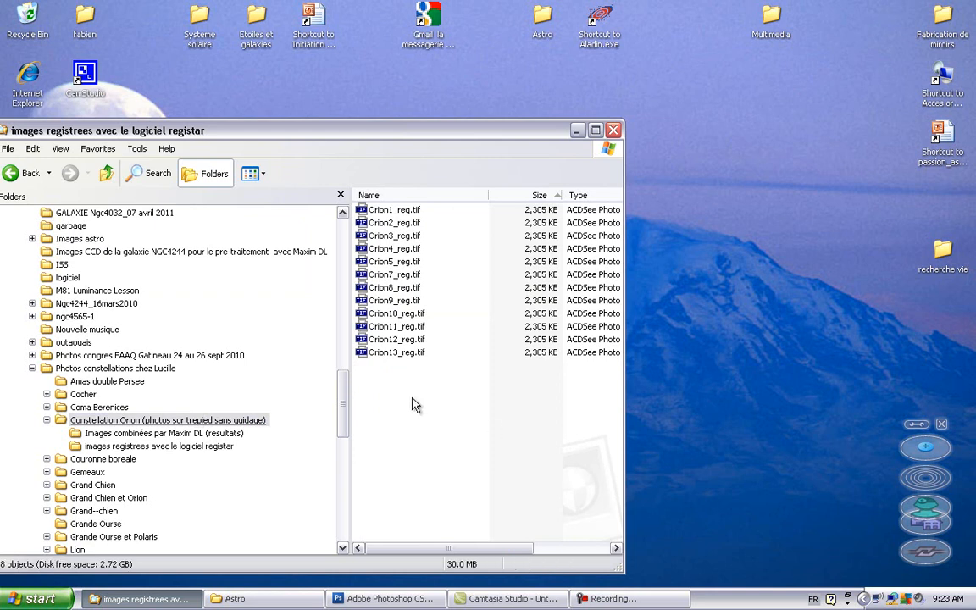
key("BackSpace")
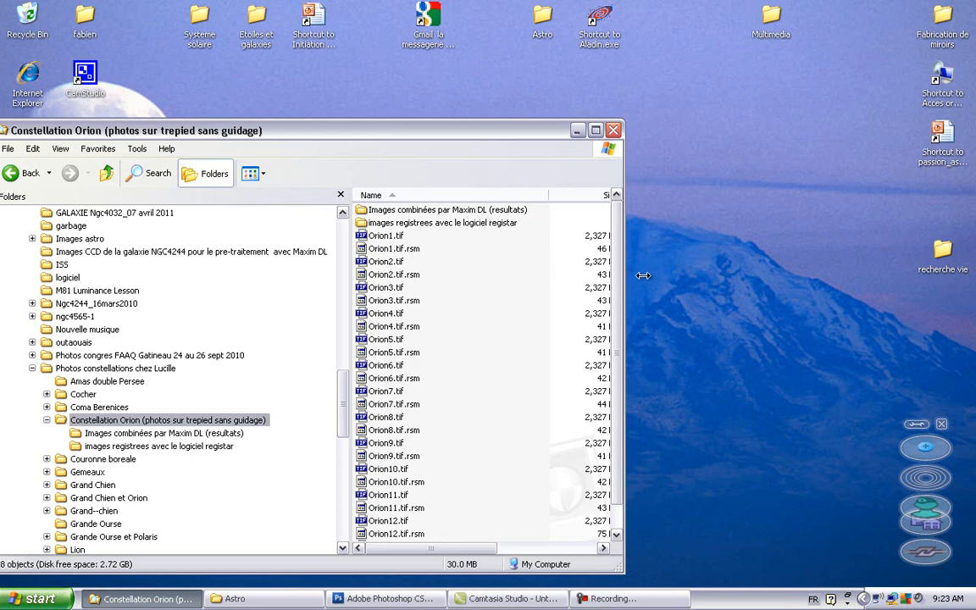
mouse_move(626, 281)
left_mouse_down()
mouse_move(820, 286)
mouse_move(736, 259)
mouse_move(737, 272)
mouse_move(661, 280)
mouse_move(639, 296)
left_mouse_up()
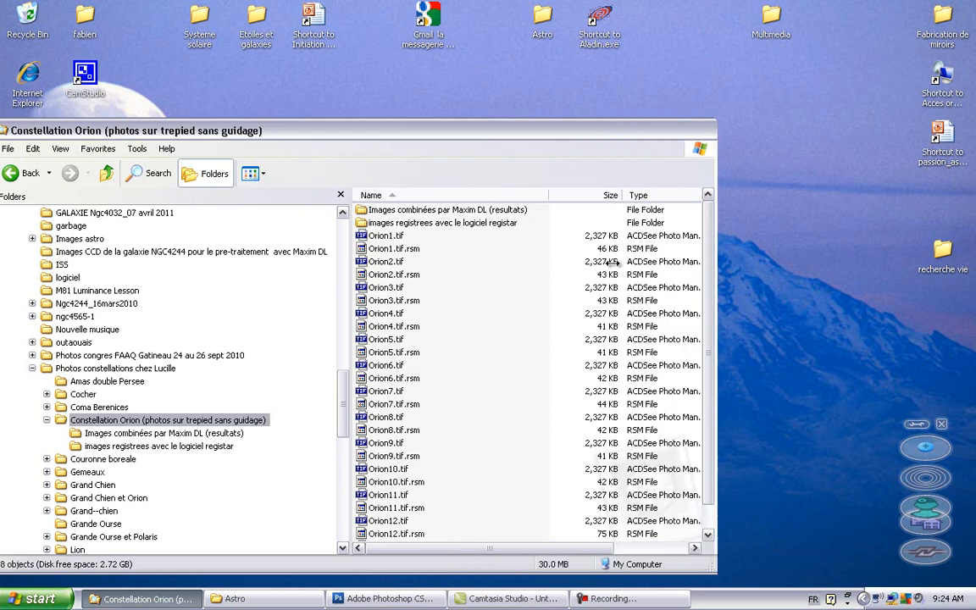
left_click(582, 196)
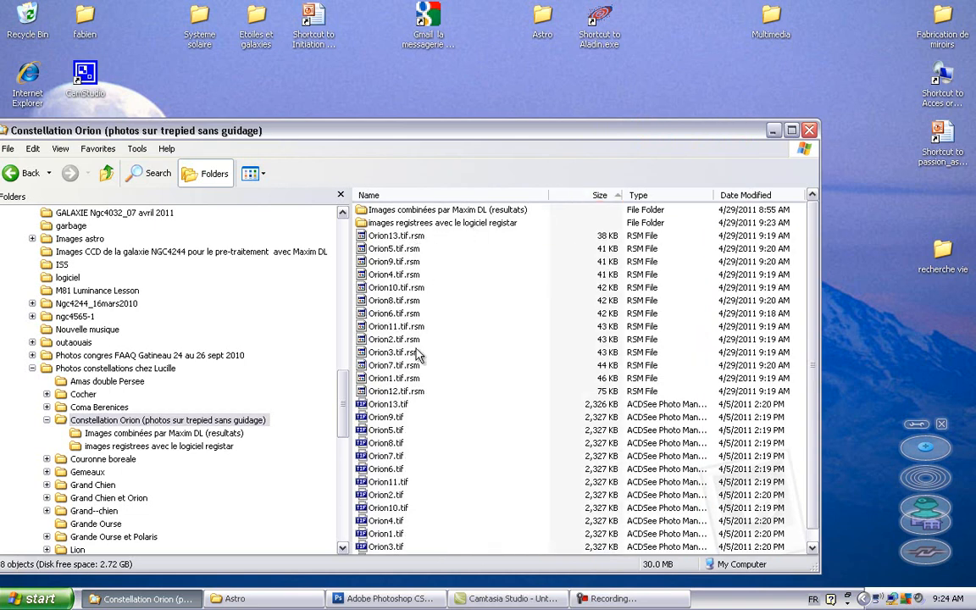
left_click(415, 391, "shift")
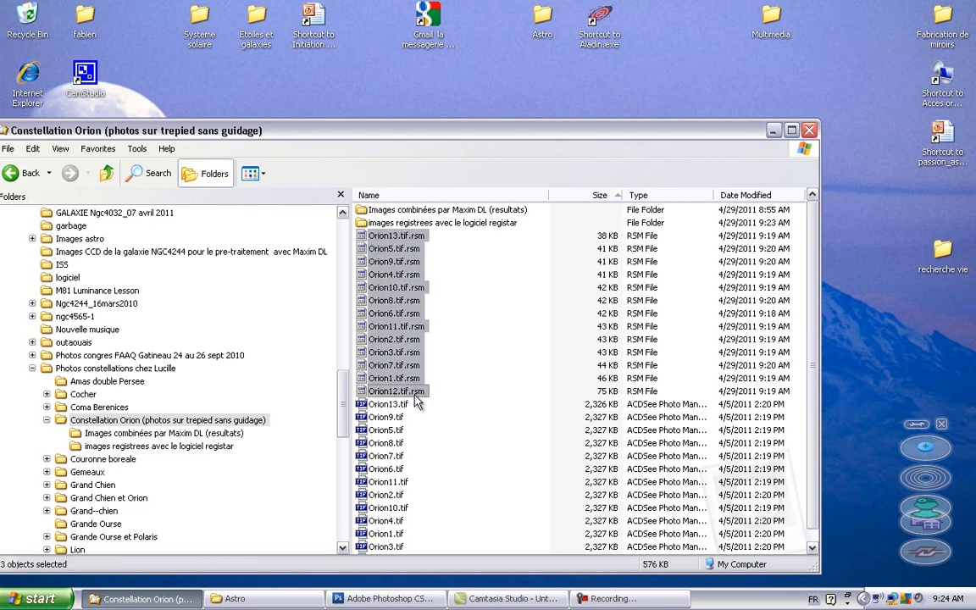
key("Delete")
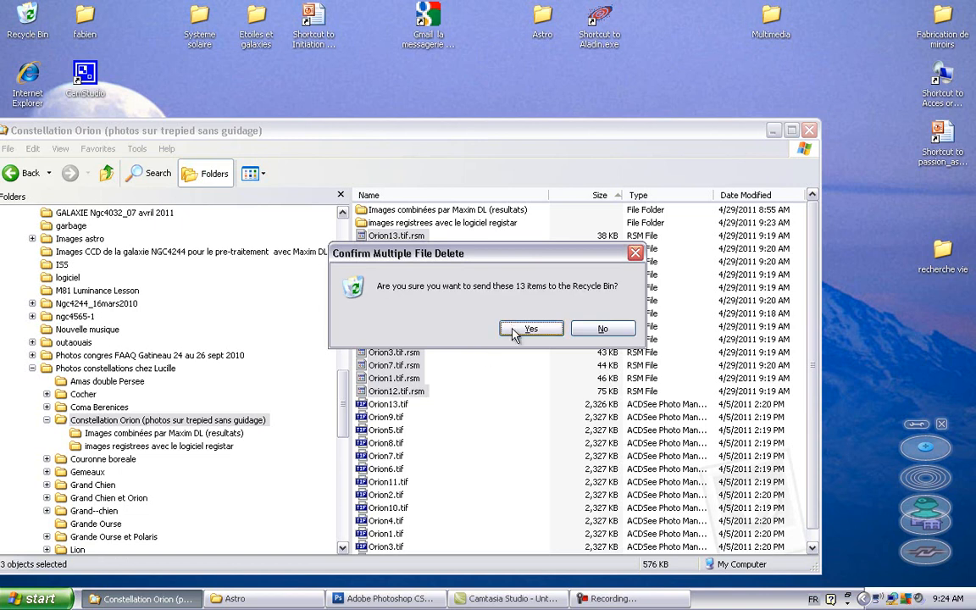
left_click(530, 329)
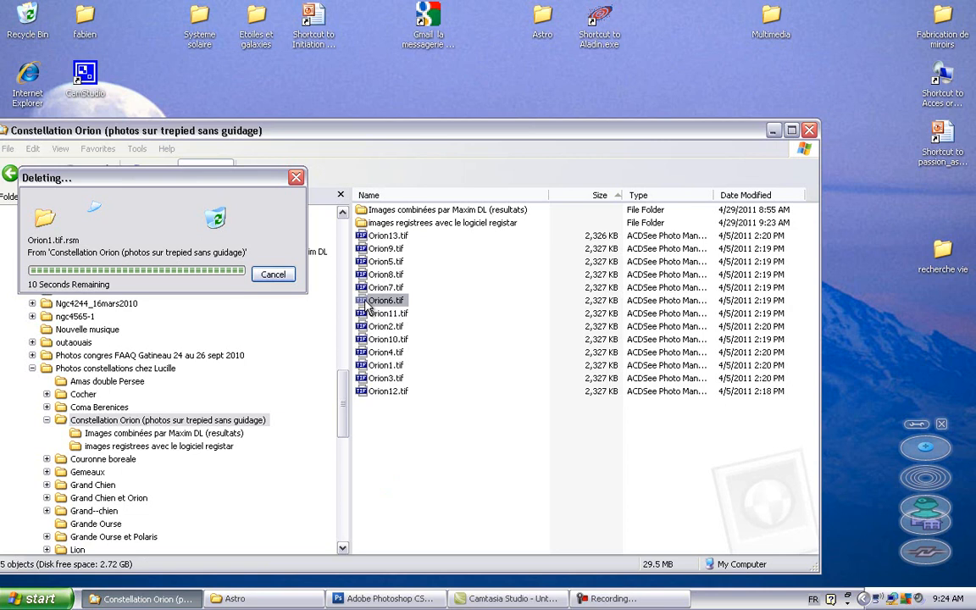
Step: Move Orion6.tif into the "images registrees avec le logiciel registar" folder and rename it "Orion6 reference.tif"
left_click_drag(359, 310, 237, 456)
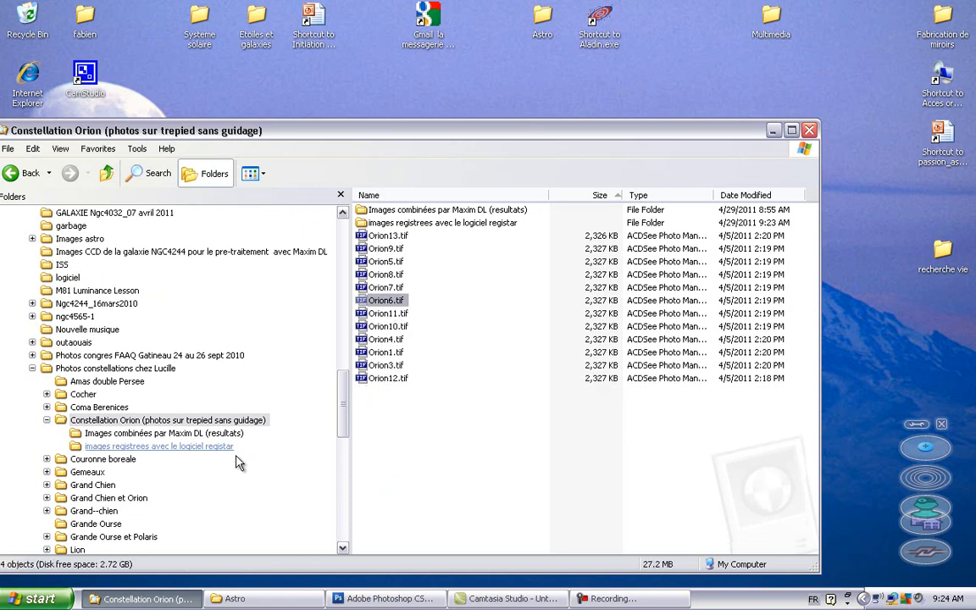
left_click(204, 448)
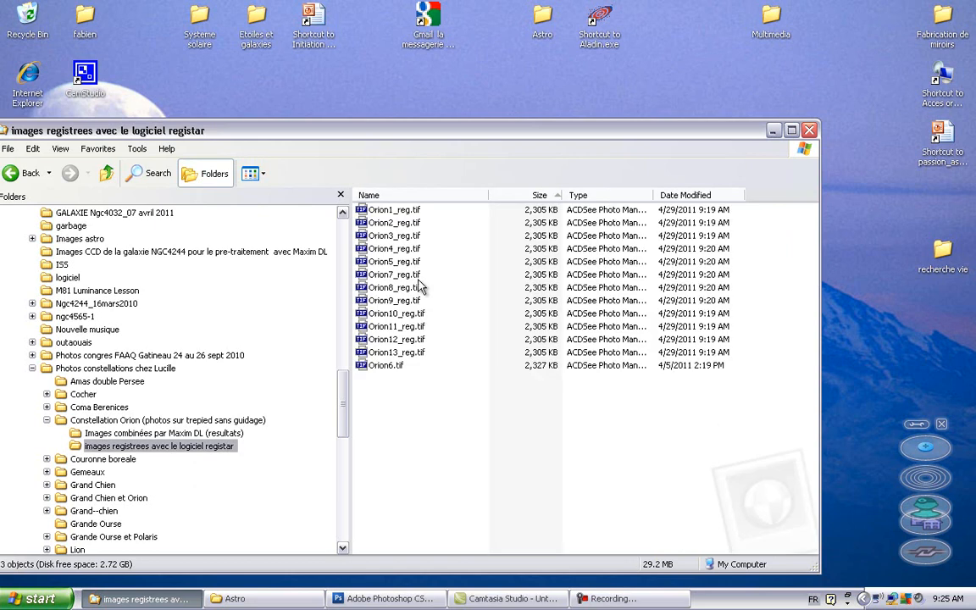
left_click(393, 369)
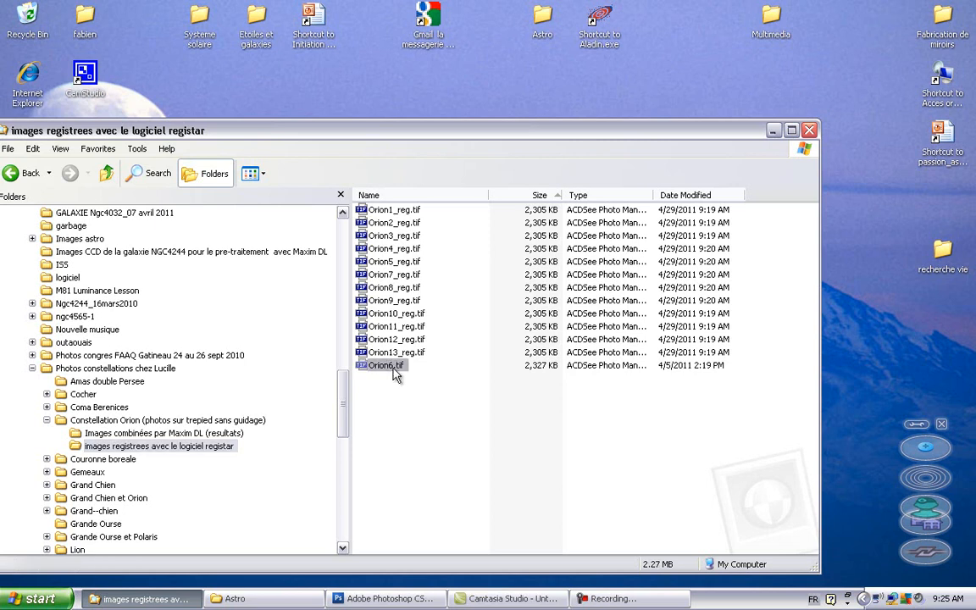
right_click(394, 373)
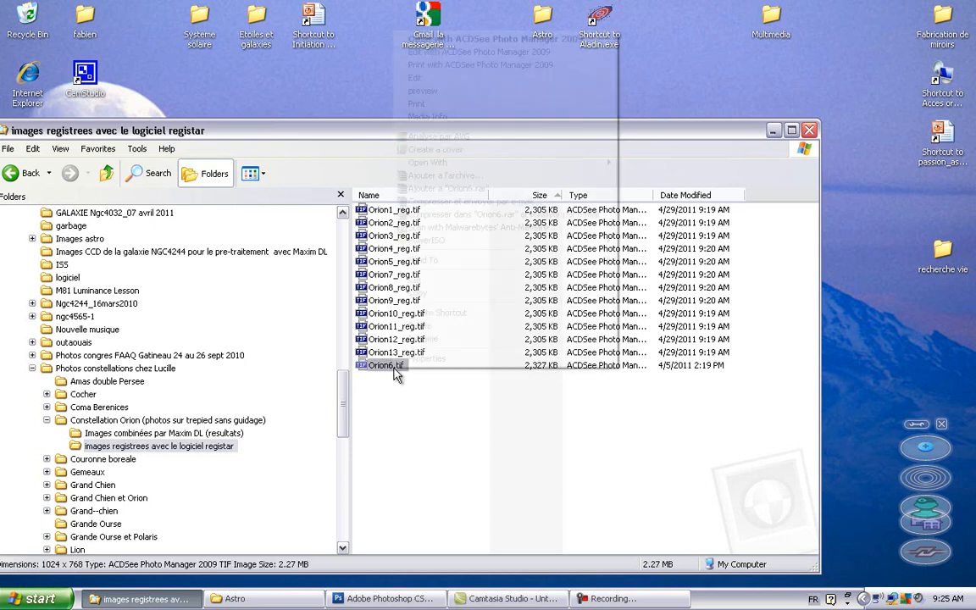
left_click(424, 339)
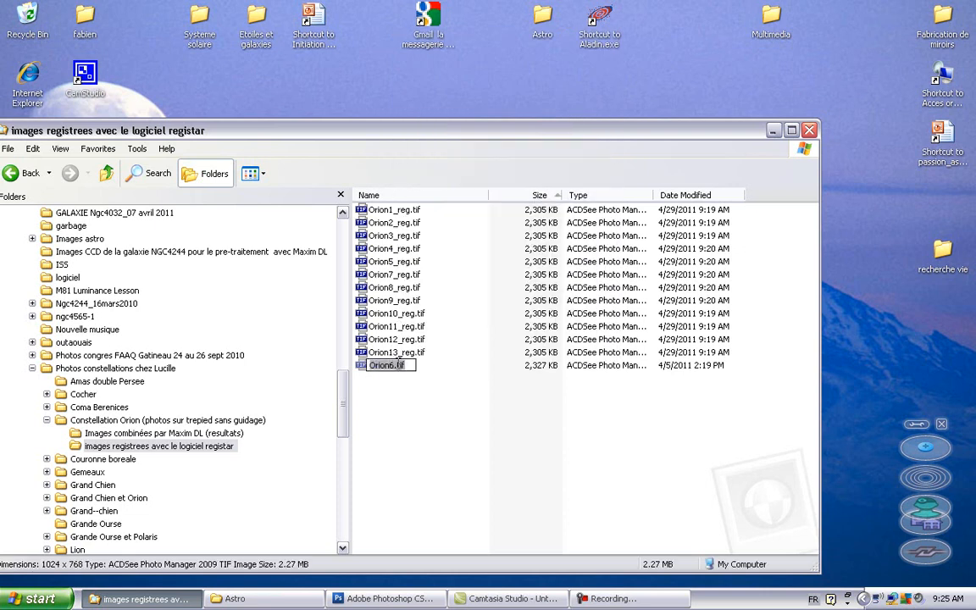
left_click(393, 365)
type("-")
type("re")
type("f")
type("e")
type("re")
type("n")
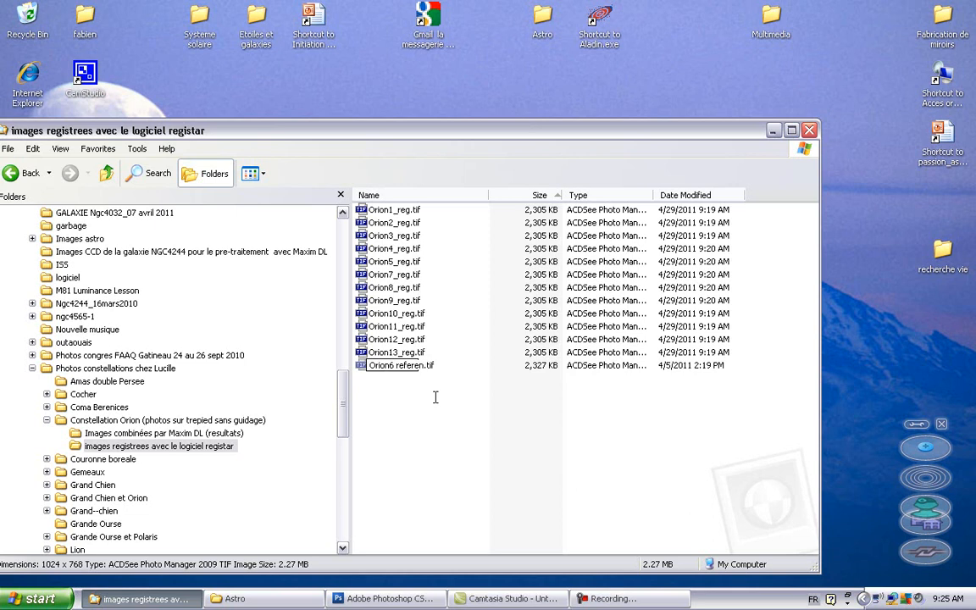
type("ce")
key("Return")
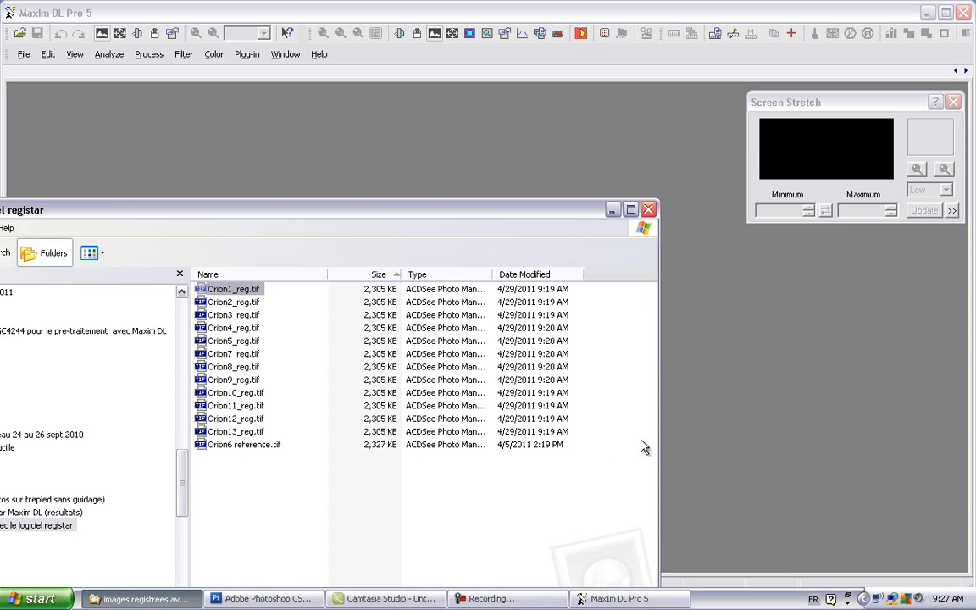
Step: Open all the images of the registered folder in MaxIm DL and set up an animation containing all of them
key("ctrl+a")
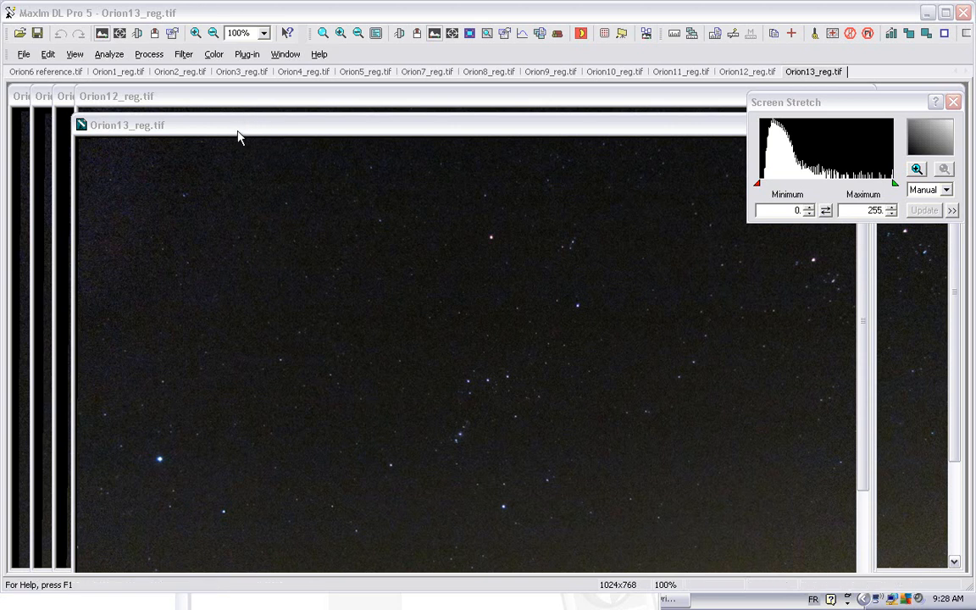
left_click(75, 53)
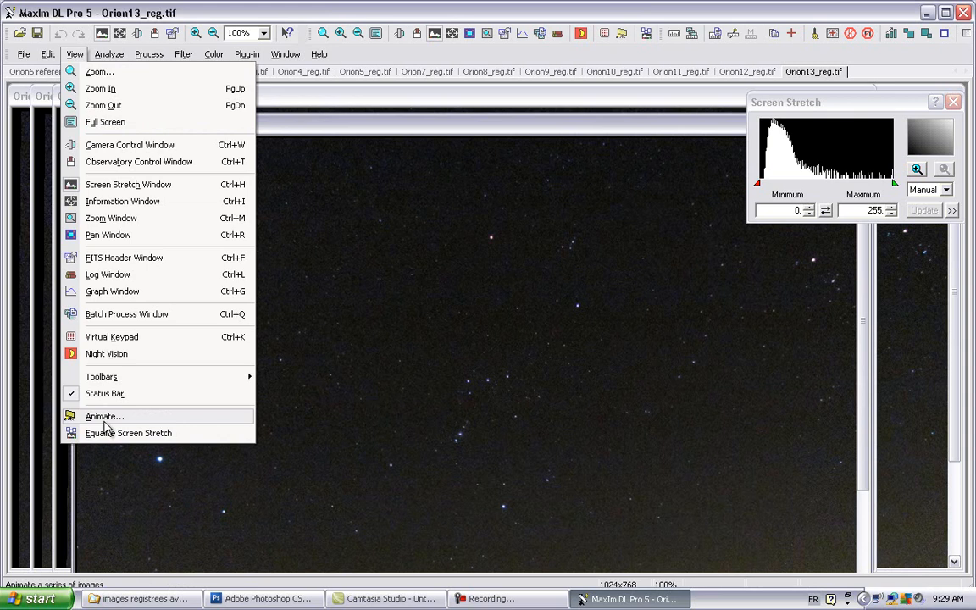
left_click(105, 419)
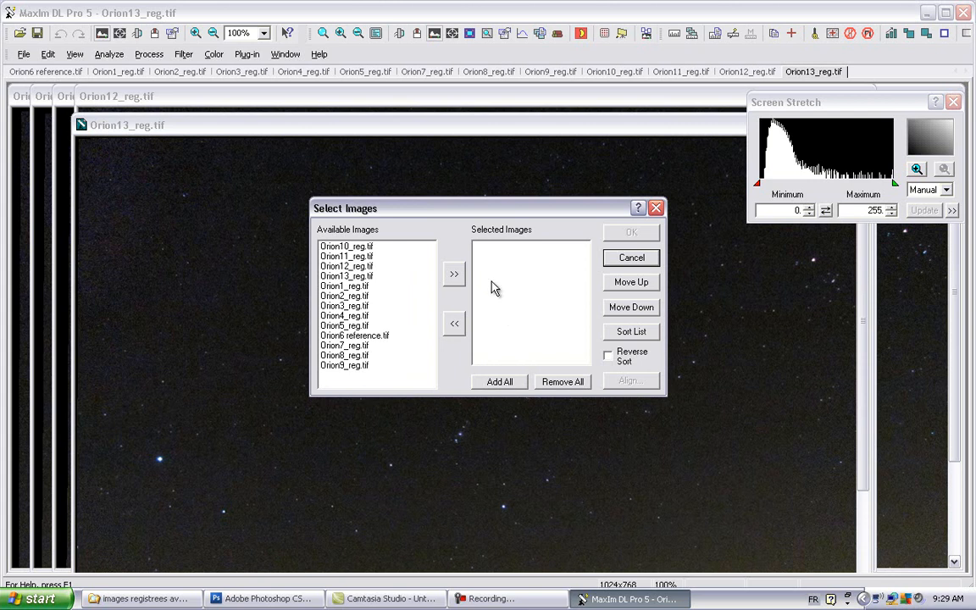
left_click(498, 383)
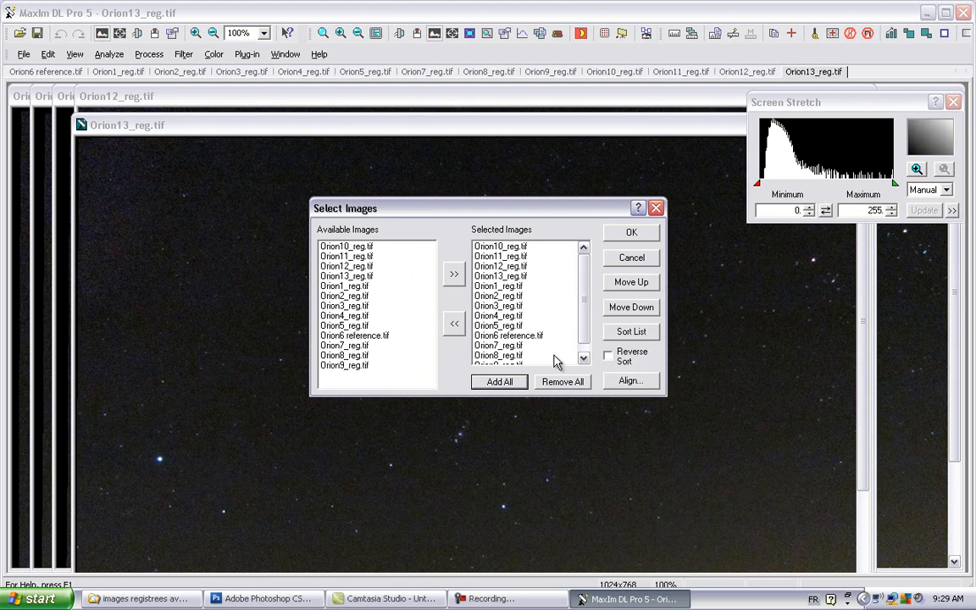
left_click(629, 236)
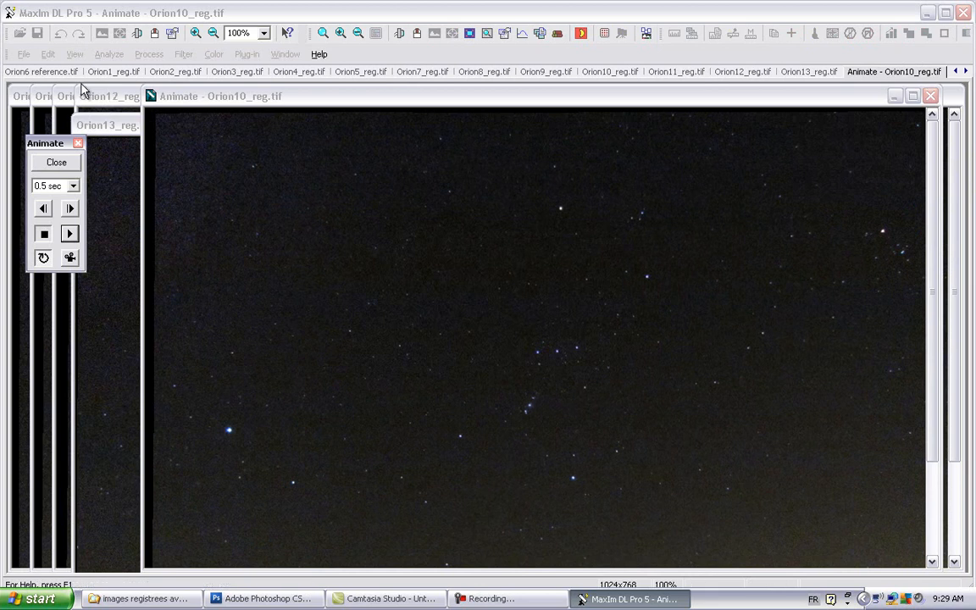
Step: Play the animation of the registered images to check the alignment of the stars and the foreground, and close it
left_click(371, 74)
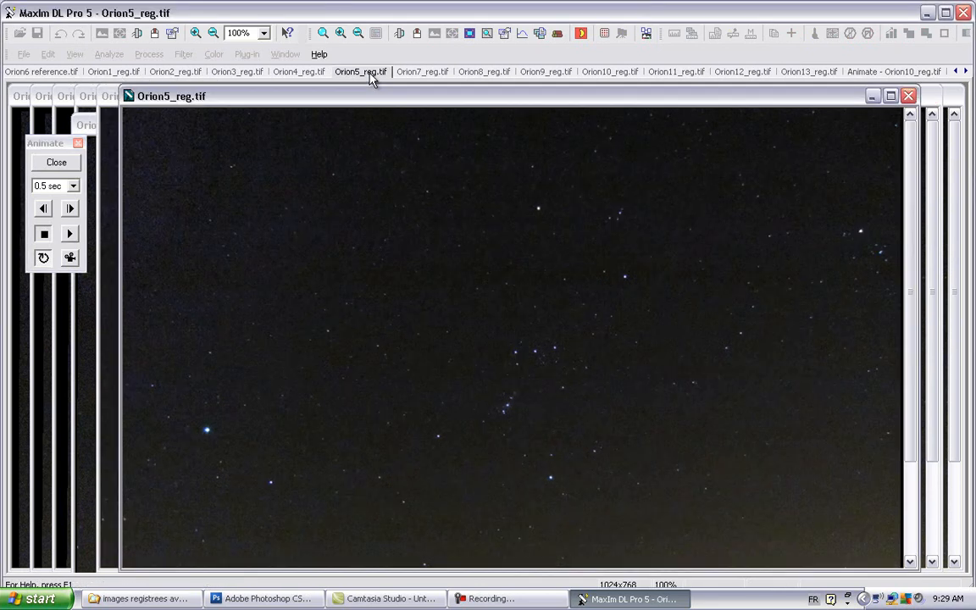
left_click(501, 71)
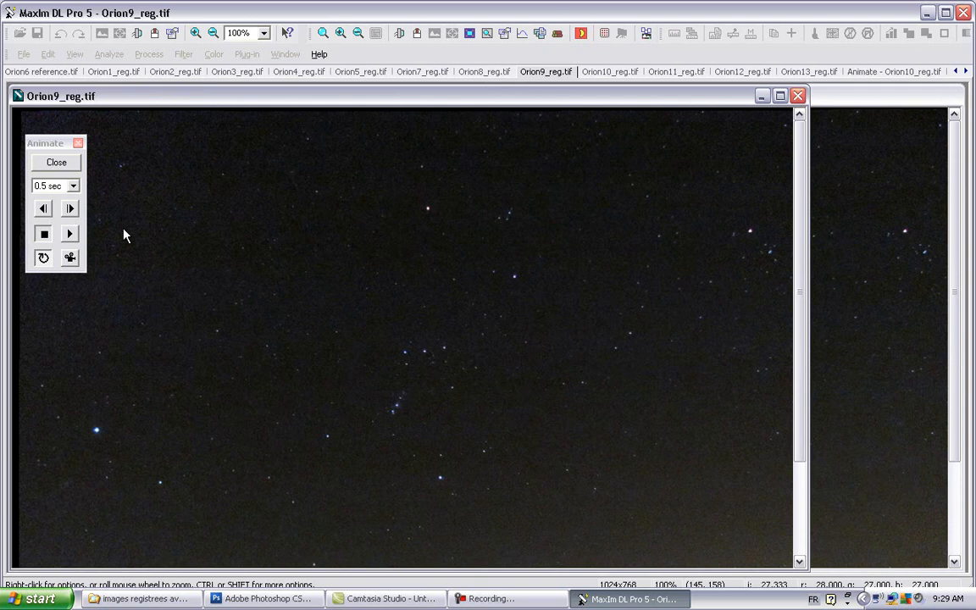
left_click(71, 237)
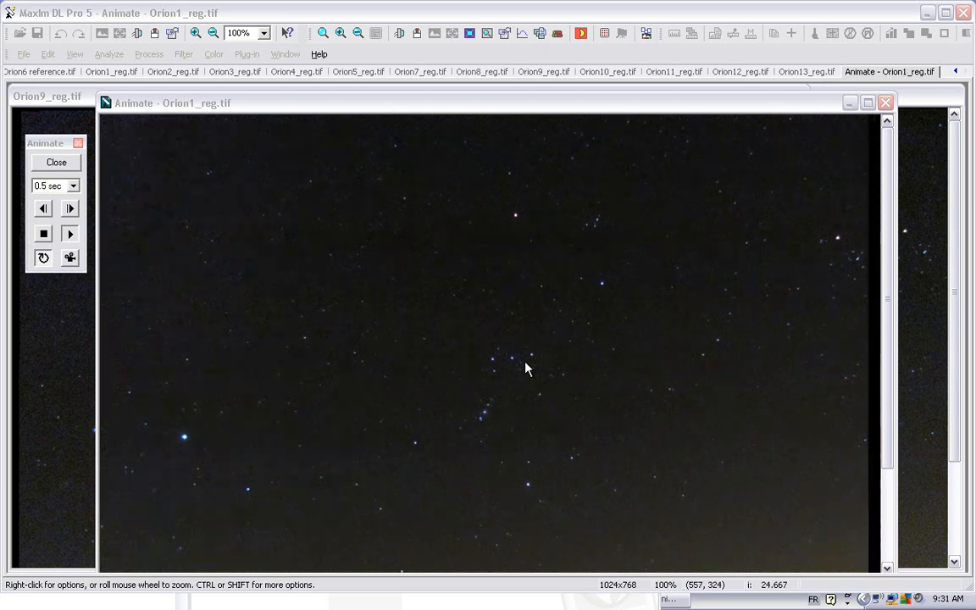
left_click_drag(887, 310, 887, 416)
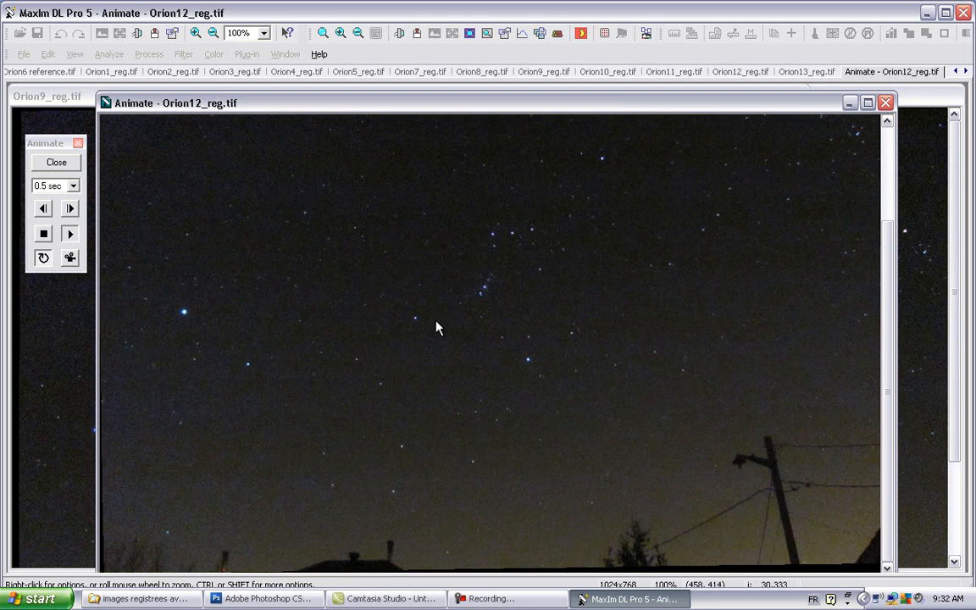
left_click(57, 165)
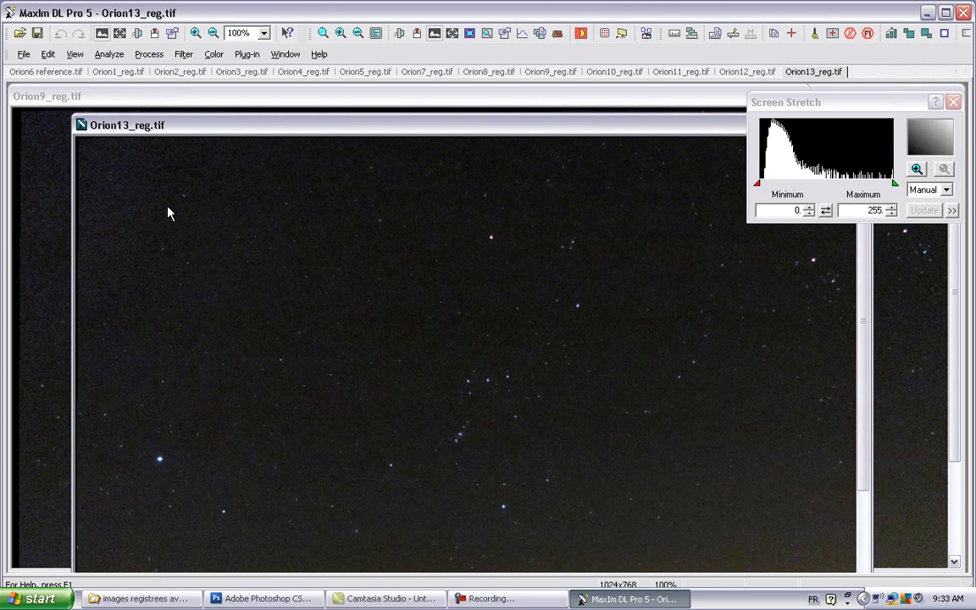
Step: Start a stack from all 13 open Orion images, accept using them from memory, and expand their group
left_click(149, 54)
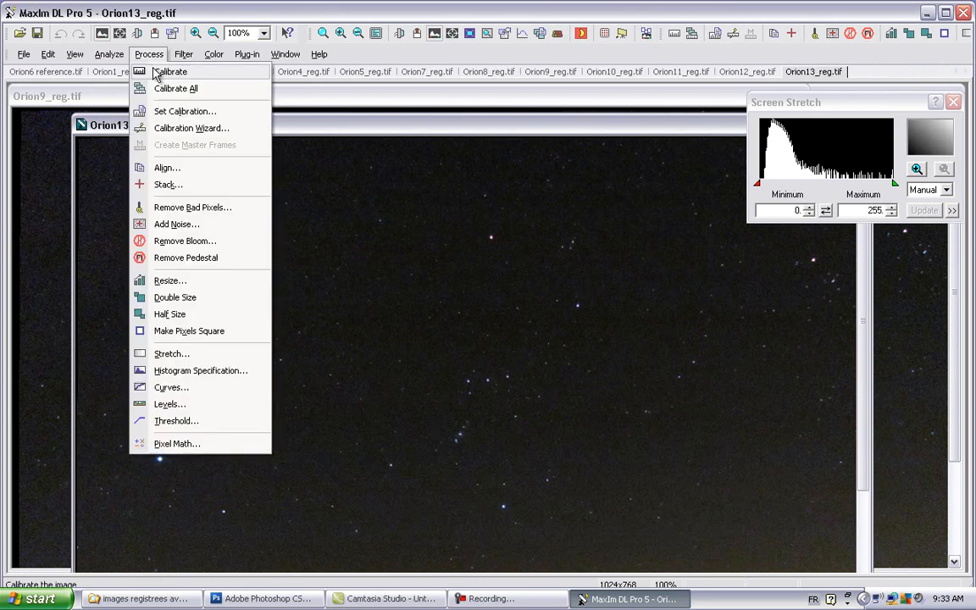
left_click(170, 187)
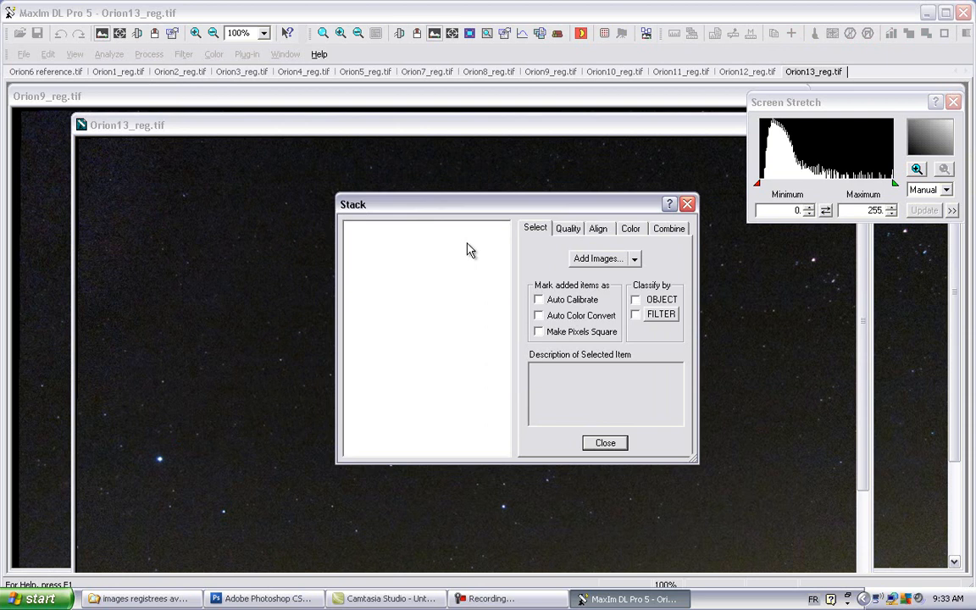
left_click(623, 265)
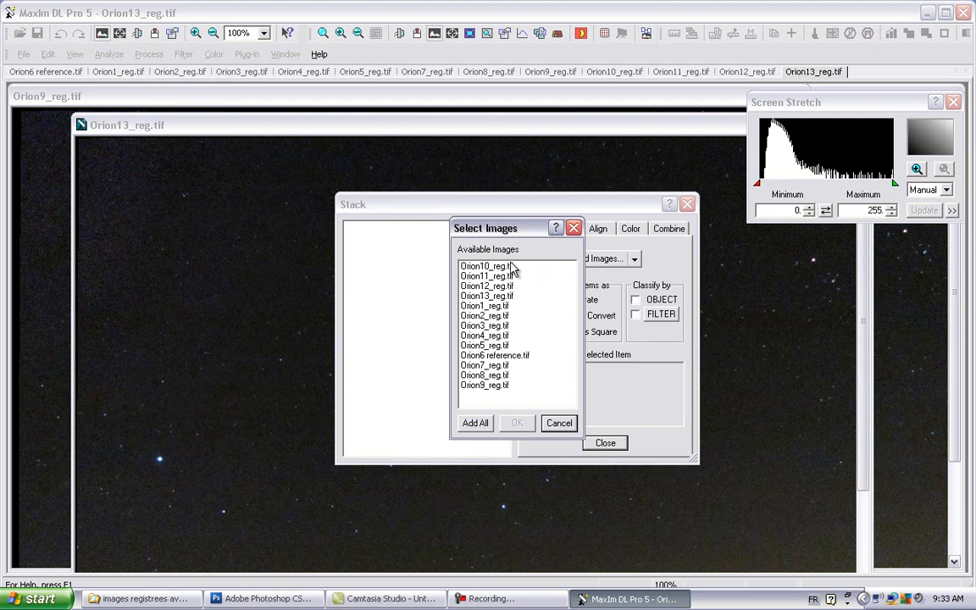
left_click(477, 423)
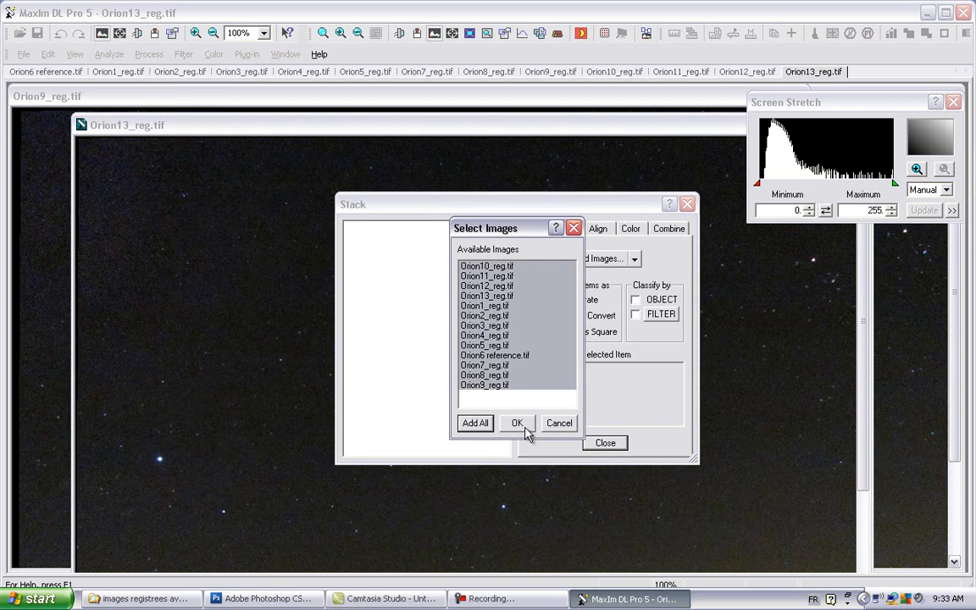
left_click(524, 426)
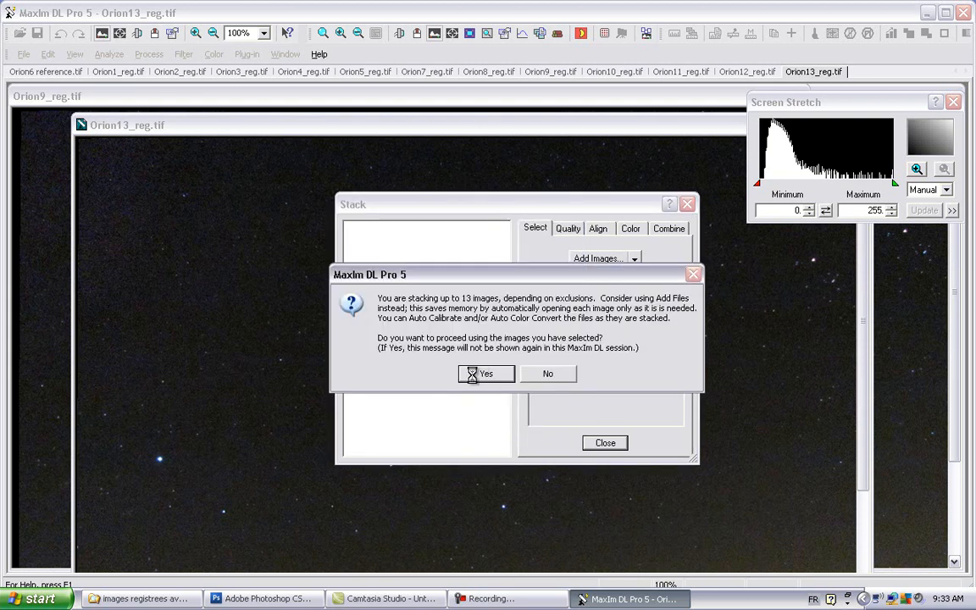
left_click(484, 376)
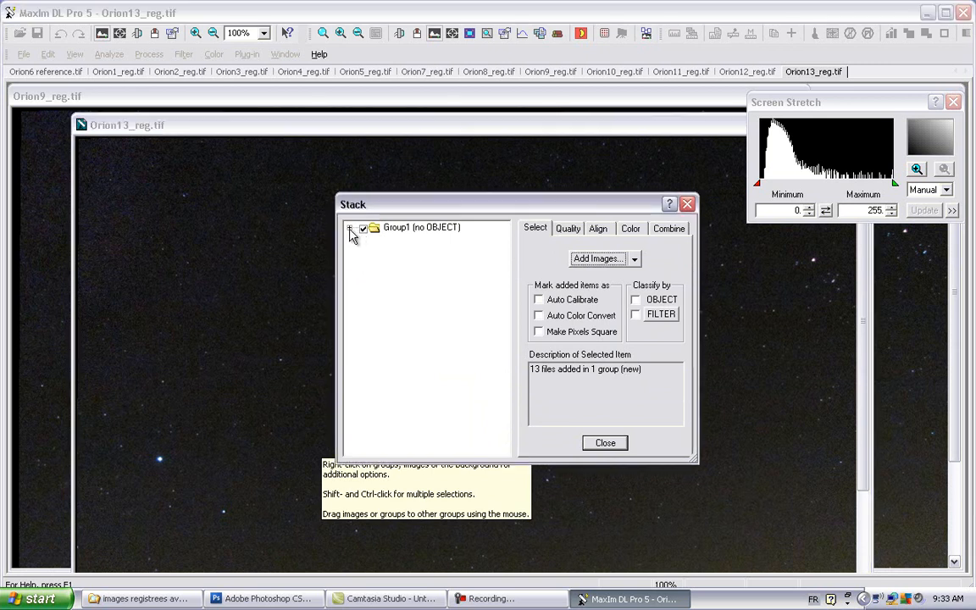
left_click(350, 229)
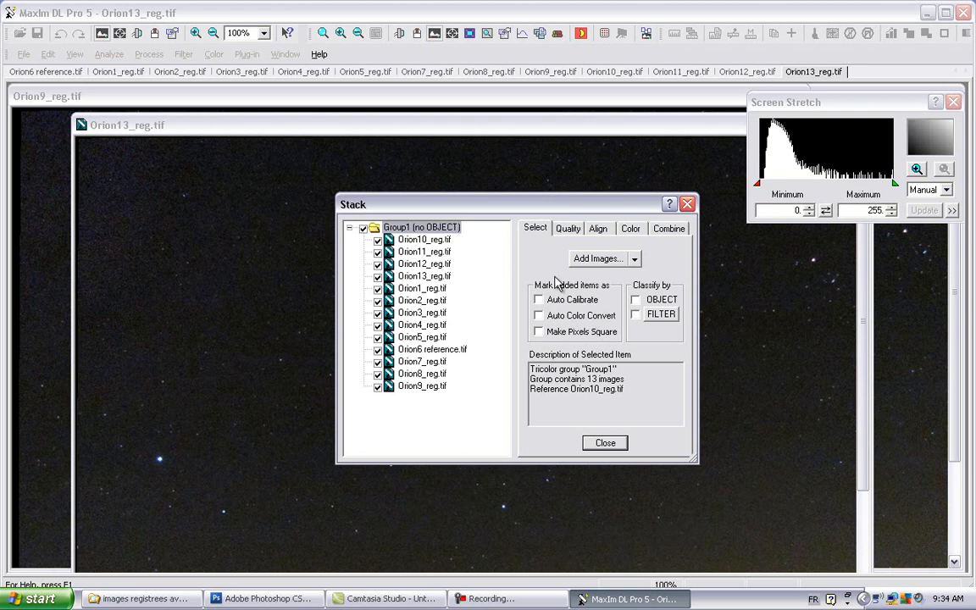
Step: Leave the stack's quality criteria off and set its alignment mode to None
left_click(569, 230)
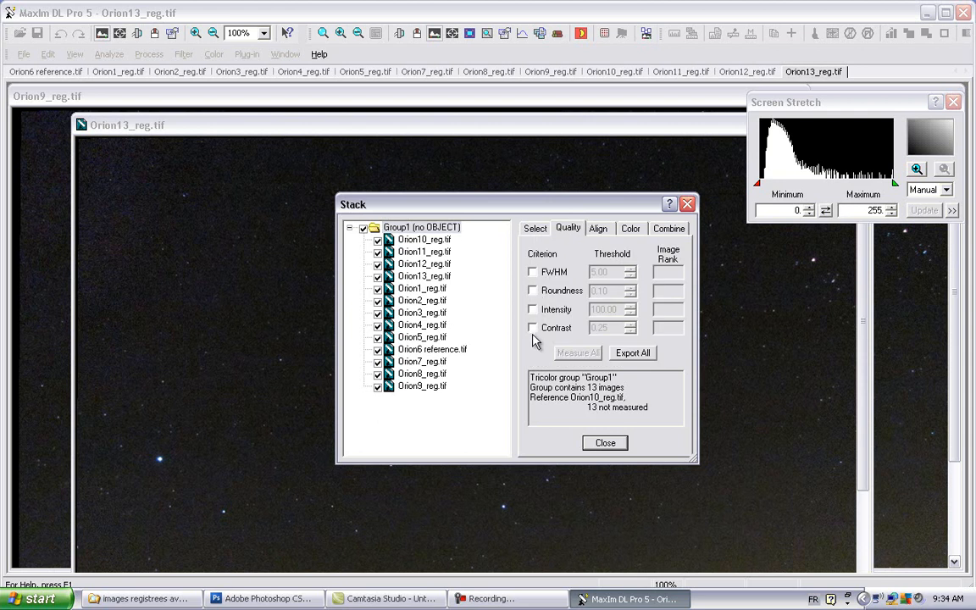
left_click(599, 236)
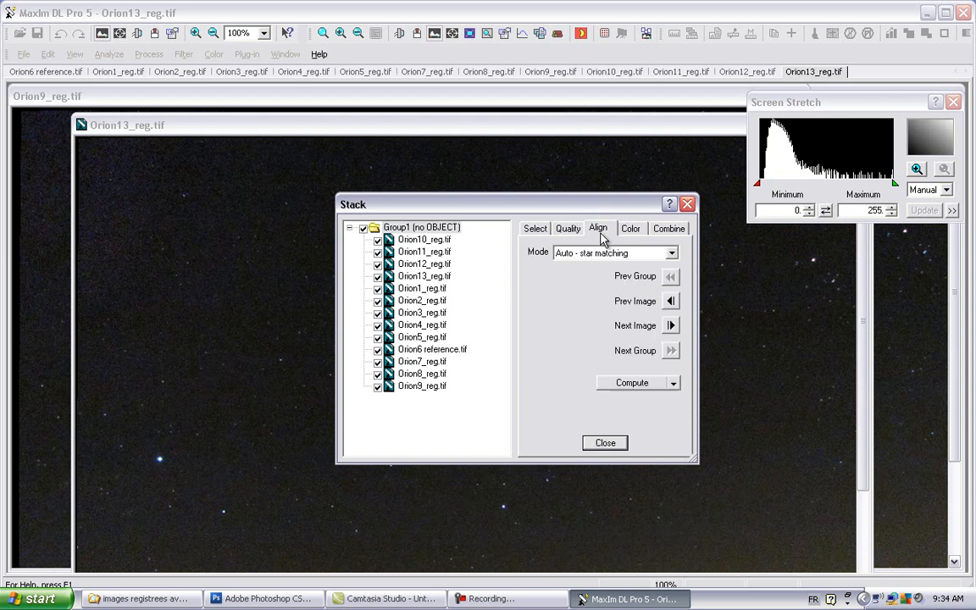
left_click(672, 255)
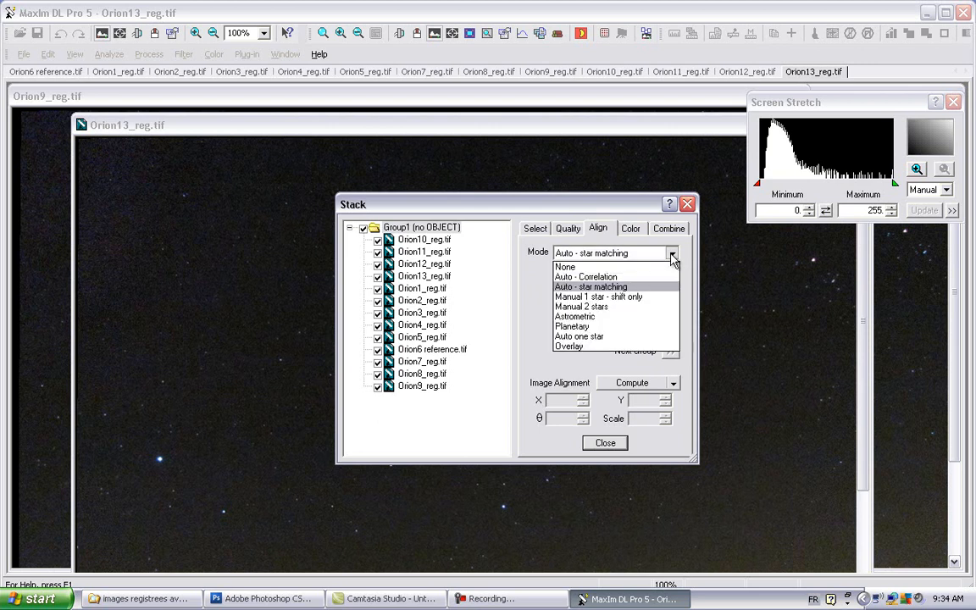
left_click(585, 267)
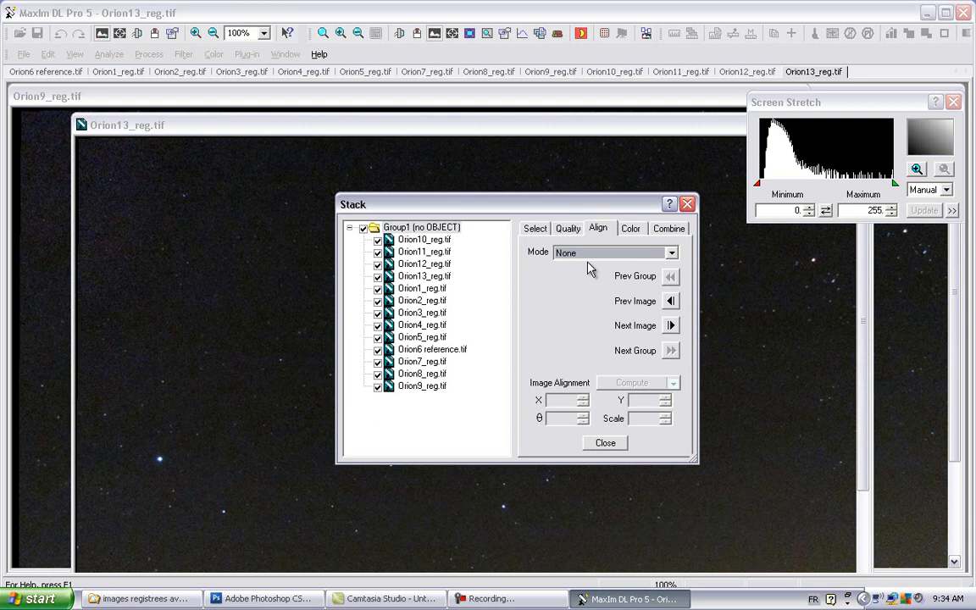
Step: Combine the grouped images with the Average method in 16-bit Int format and close the Stack dialog
left_click(640, 229)
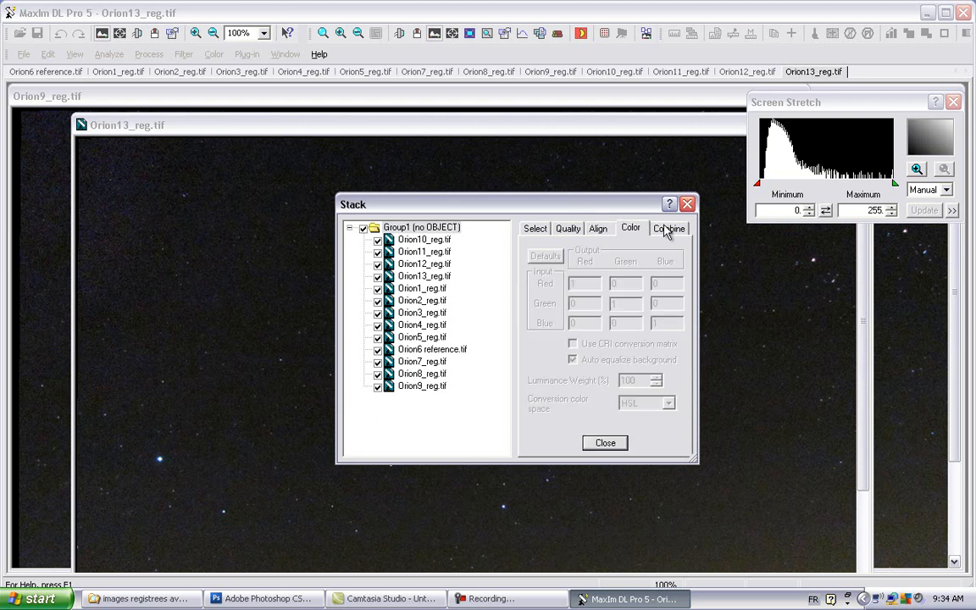
left_click(669, 230)
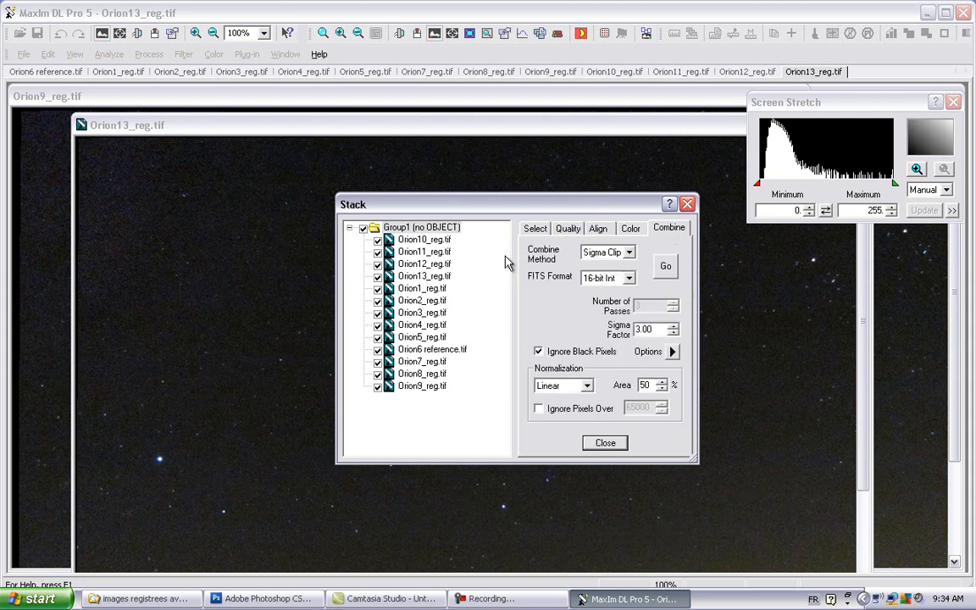
left_click(629, 254)
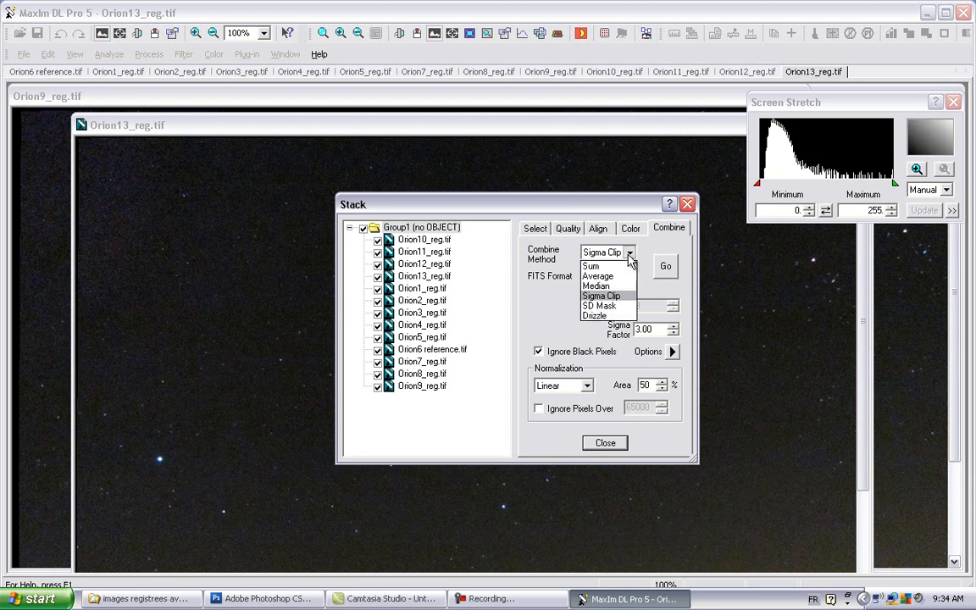
left_click(611, 276)
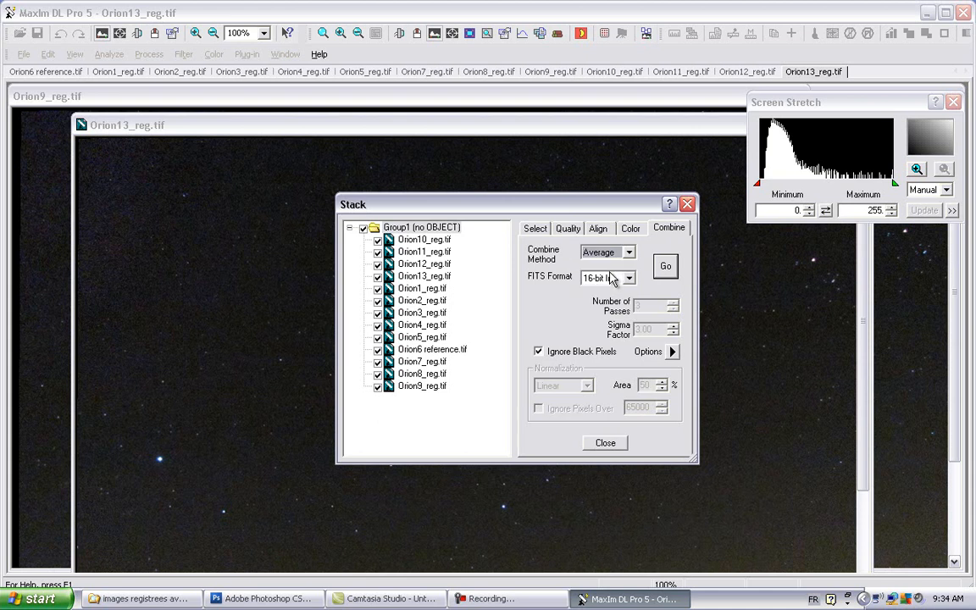
left_click(668, 268)
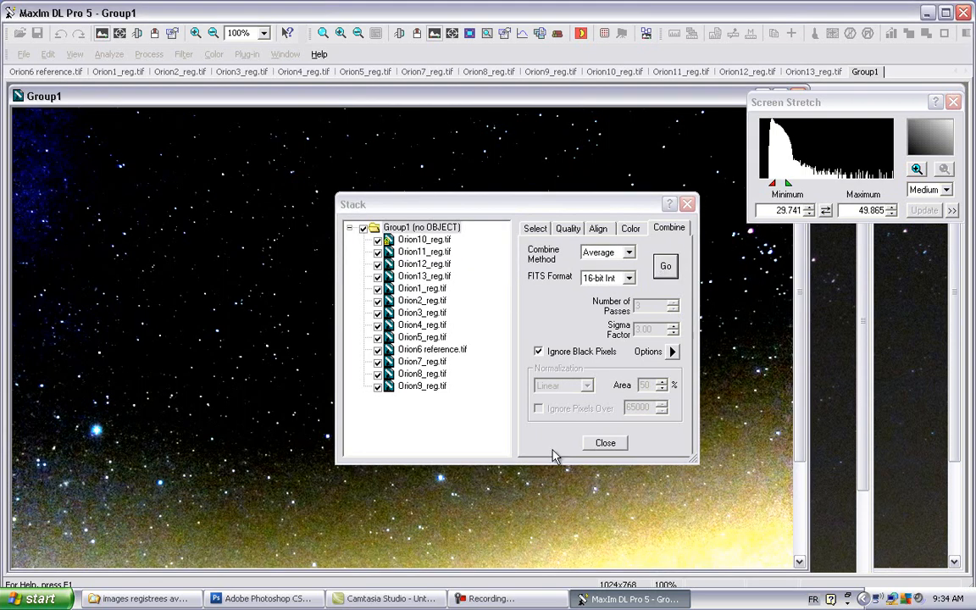
left_click(598, 445)
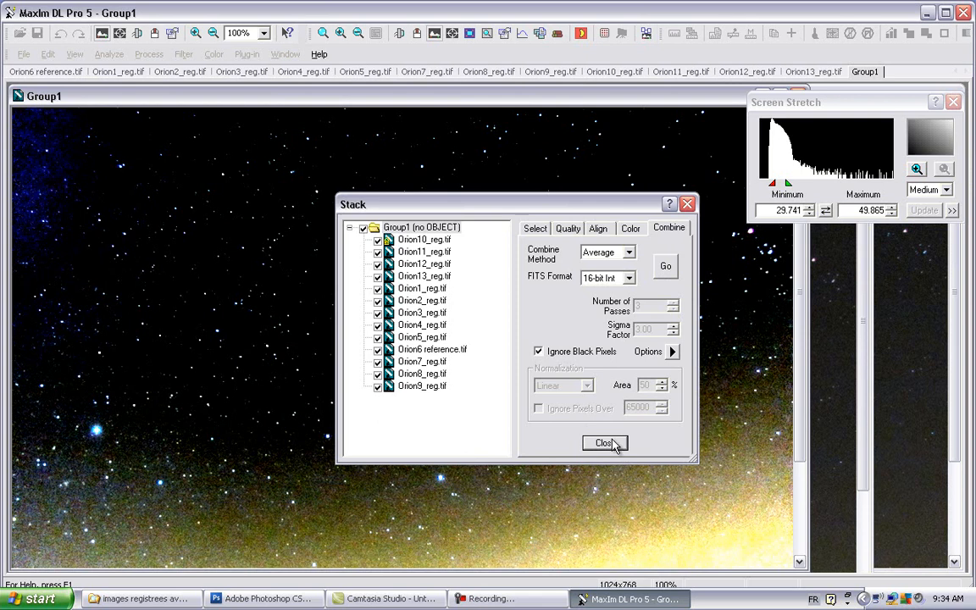
left_click(612, 445)
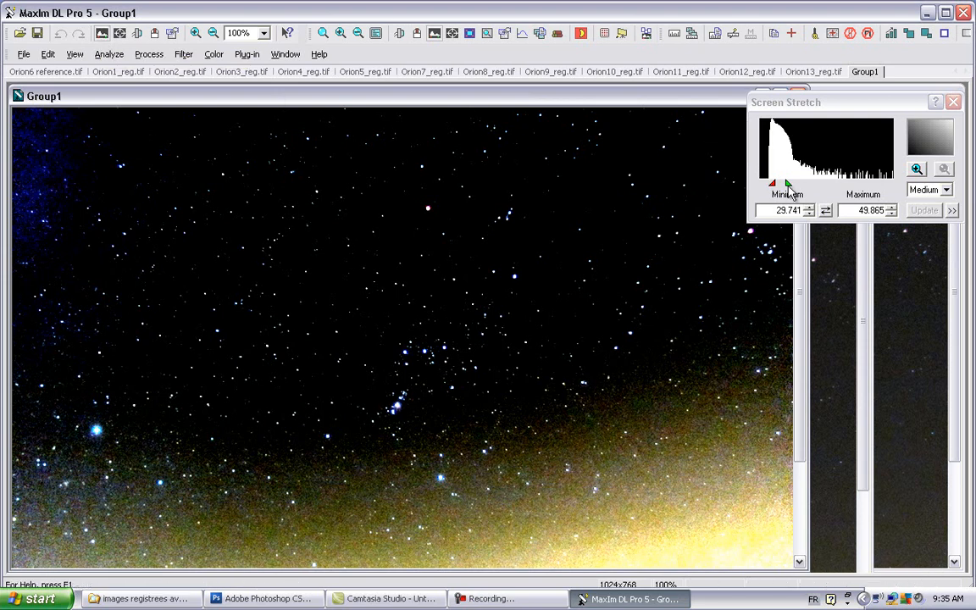
Step: Try a manual screen stretch of about 11.7 to 172.7 on the stacked image, followed by the Medium and Max Val presets
left_click_drag(787, 183, 857, 188)
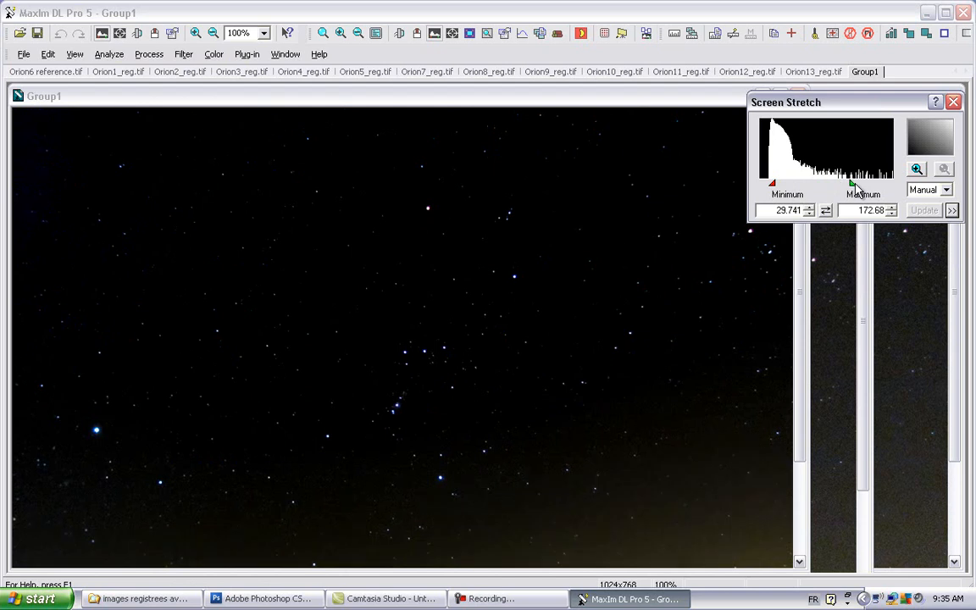
left_click_drag(775, 193, 766, 193)
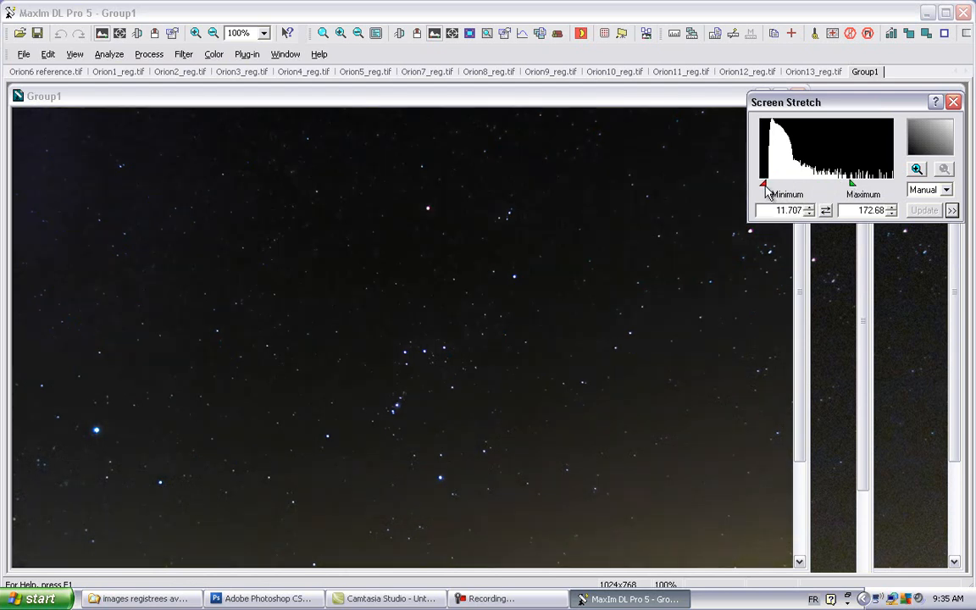
left_click(947, 192)
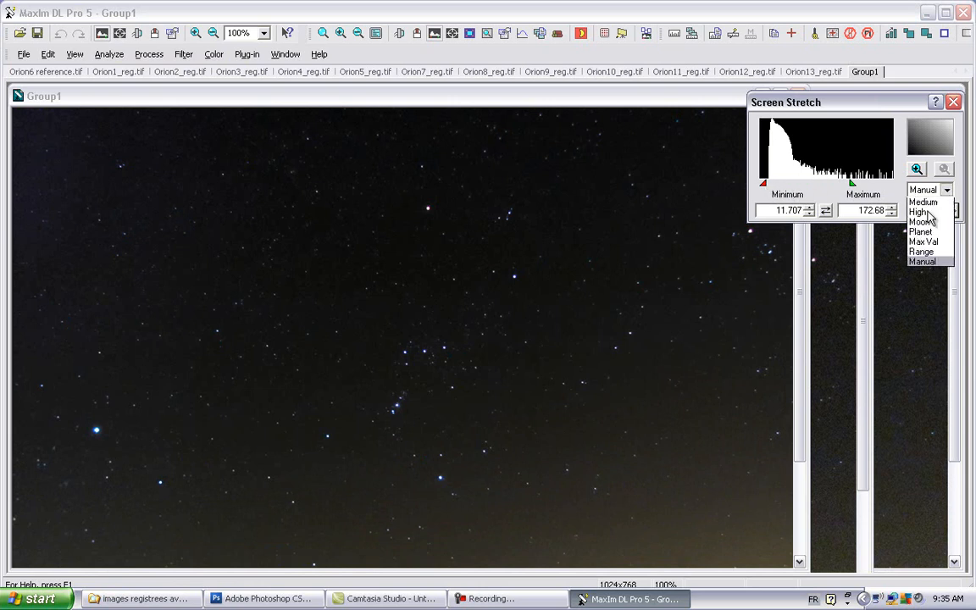
left_click(923, 204)
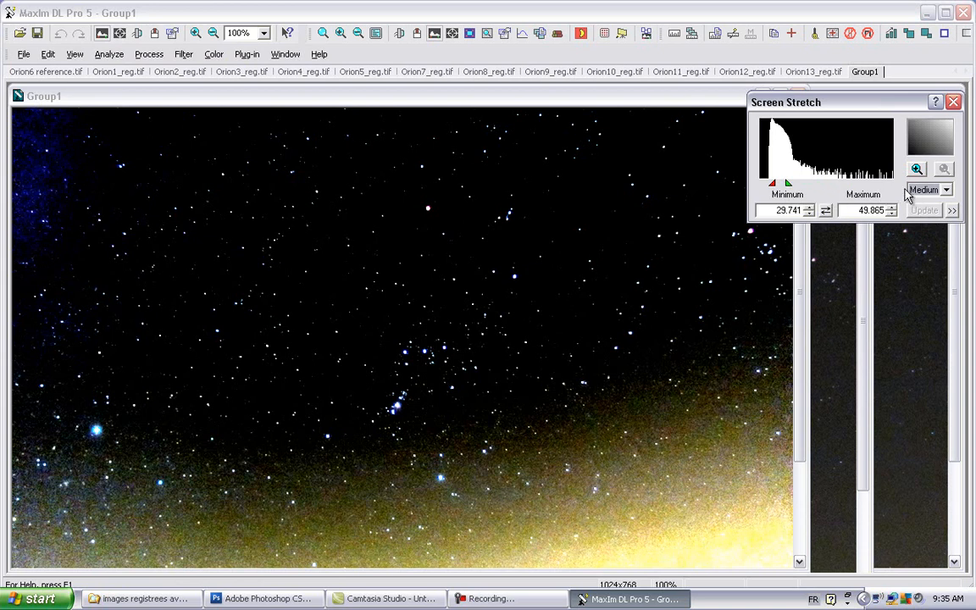
left_click(947, 192)
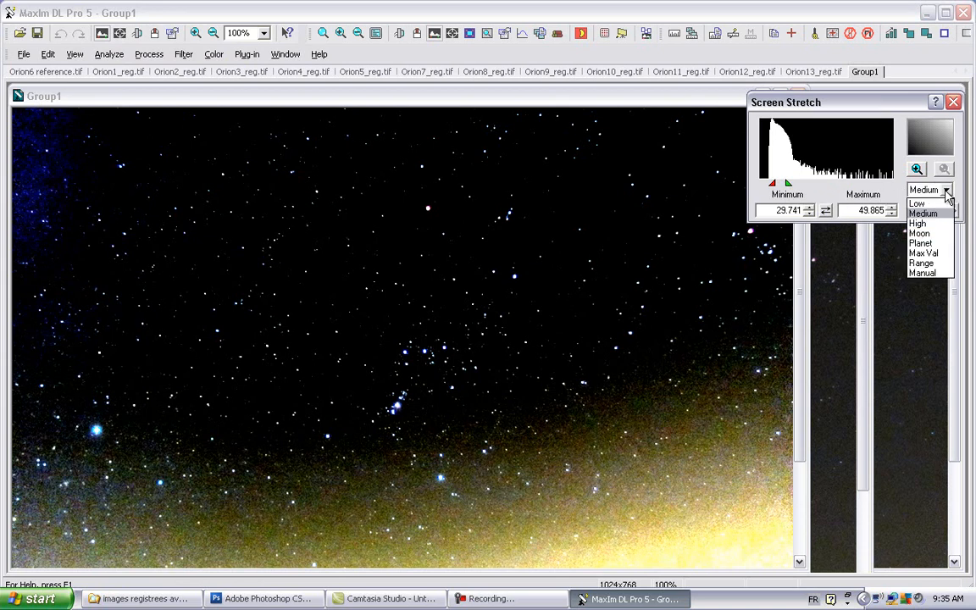
left_click(925, 253)
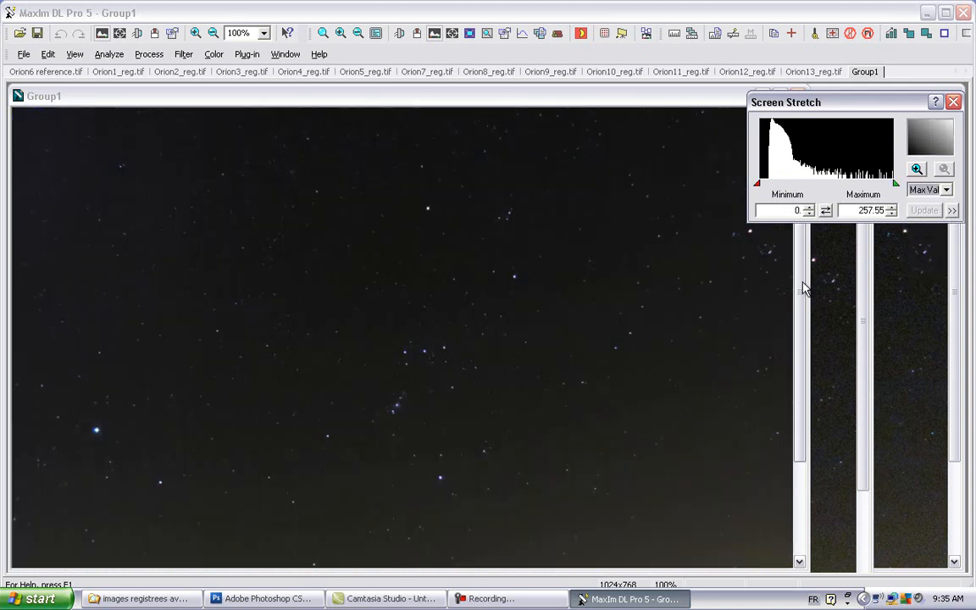
Step: Set the stacked image's screen stretch to a minimum of about 13.17 and a maximum of about 159.51, checking sky and foreground
left_click(797, 358)
scroll(796, 357, "down", 3)
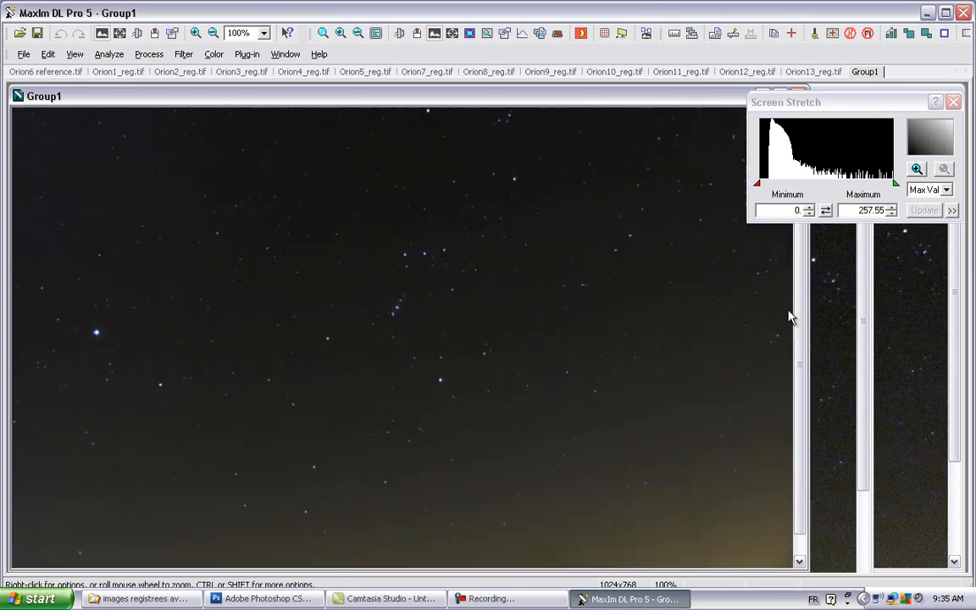
scroll(801, 322, "down", 1)
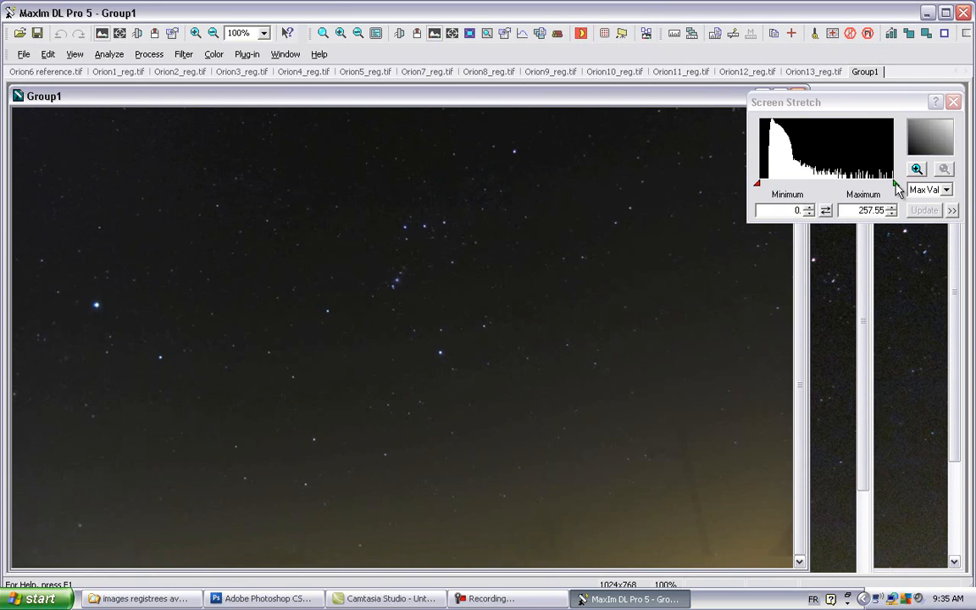
left_click_drag(895, 183, 846, 191)
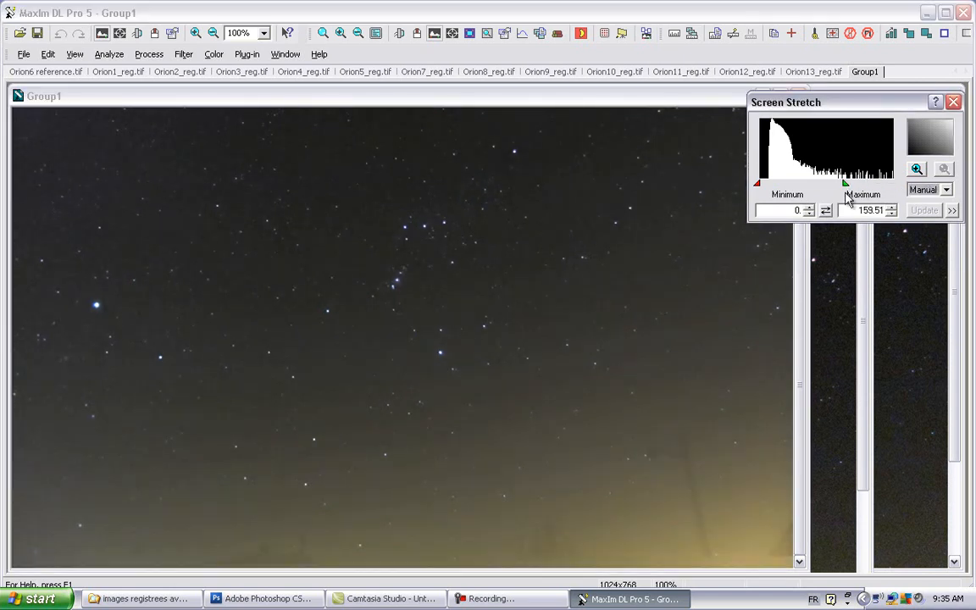
left_click_drag(759, 185, 767, 188)
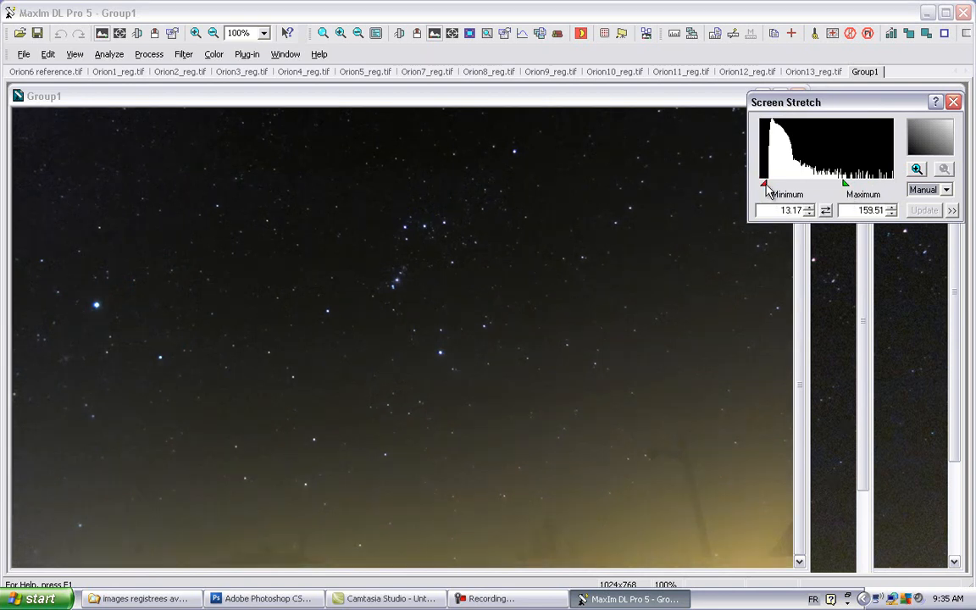
left_click(689, 511)
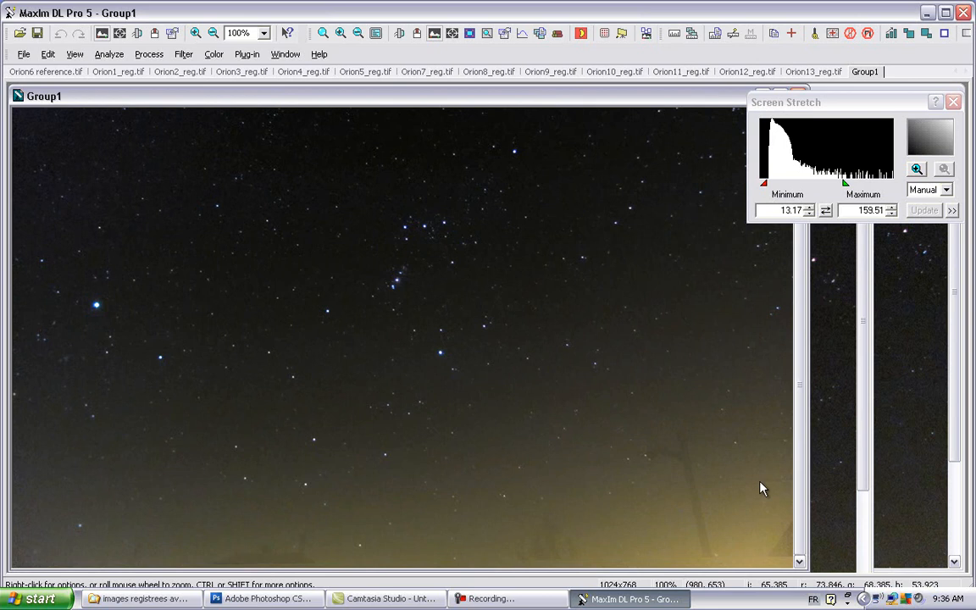
left_click_drag(801, 495, 796, 363)
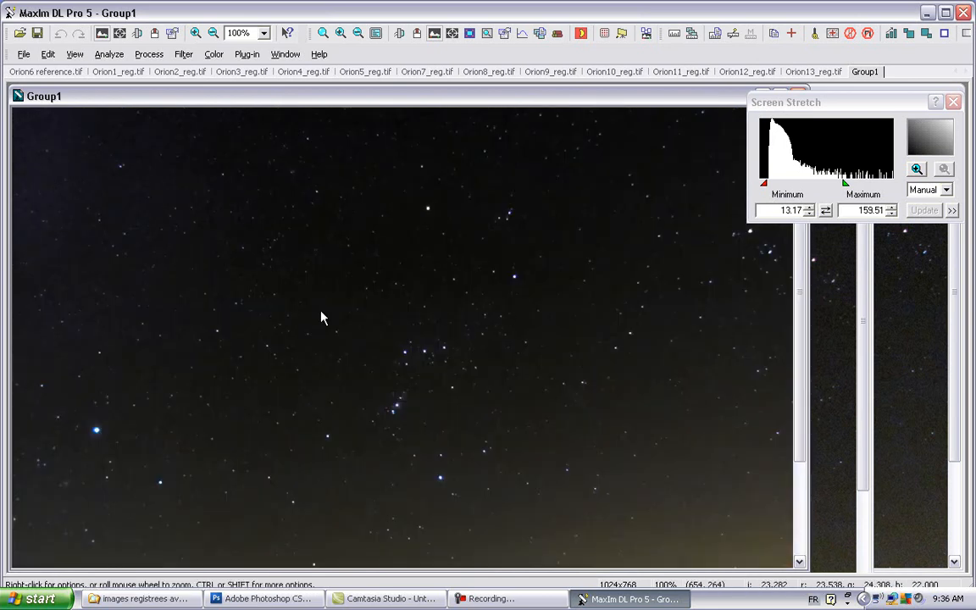
left_click_drag(796, 401, 797, 494)
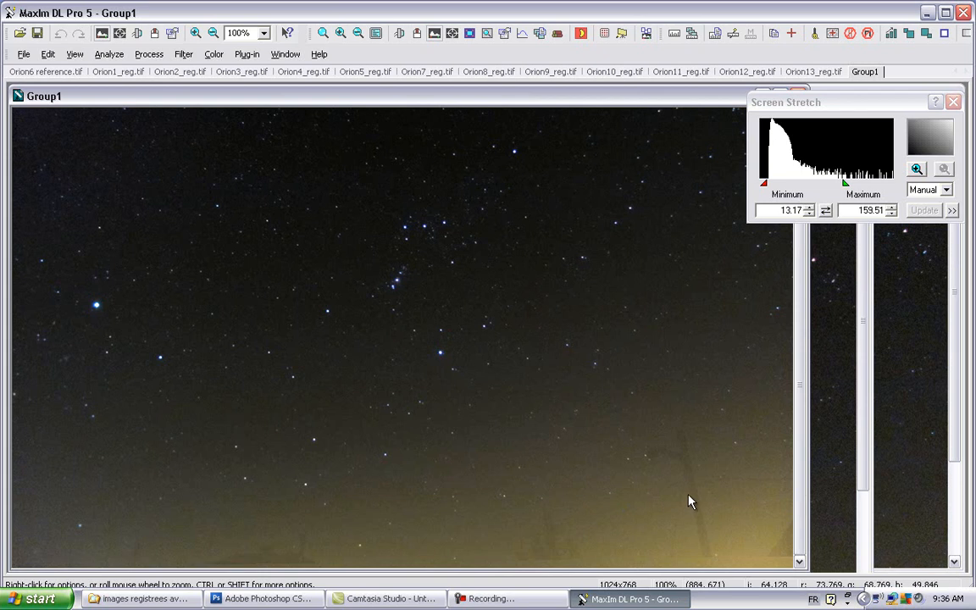
Step: Save the averaged stack as a 16-bit Int FITS image named "combinaison AVERAGE orion"
left_click_drag(452, 105, 438, 126)
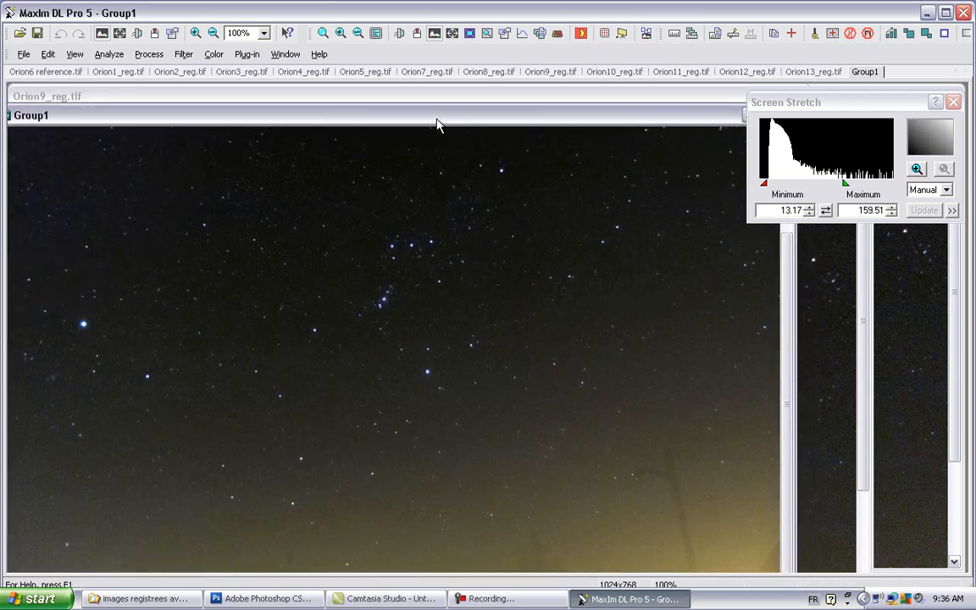
left_click(24, 54)
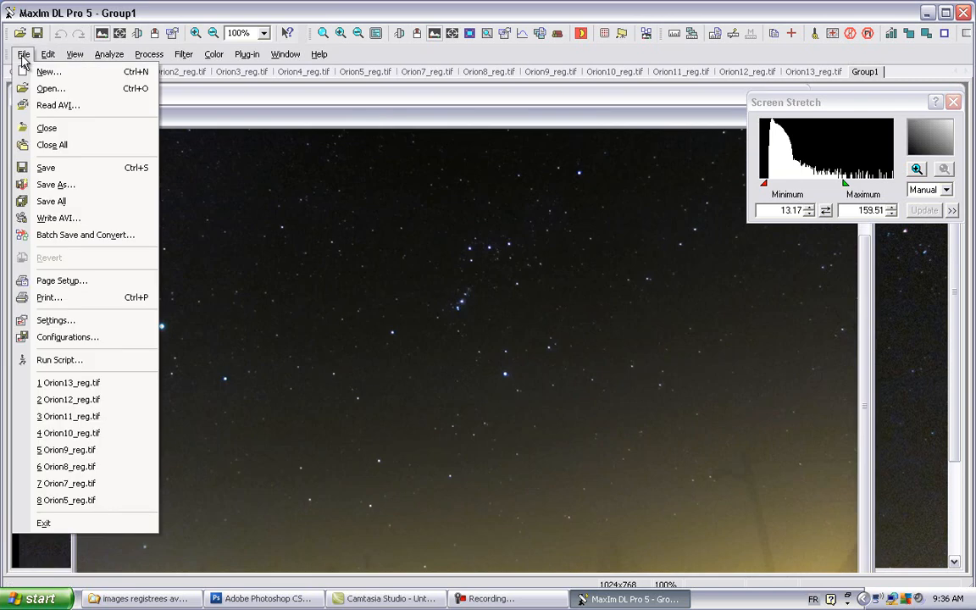
left_click(55, 184)
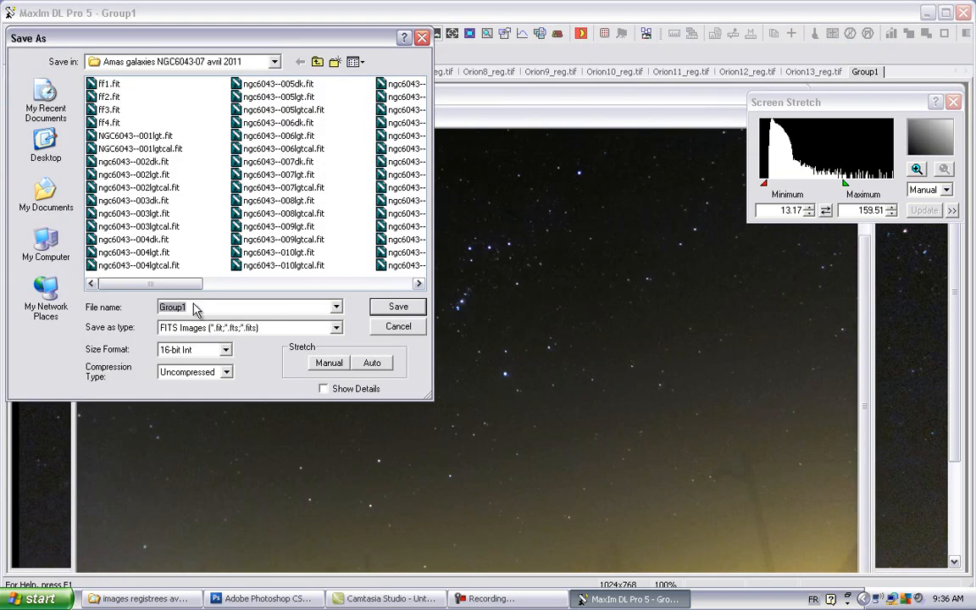
type("c")
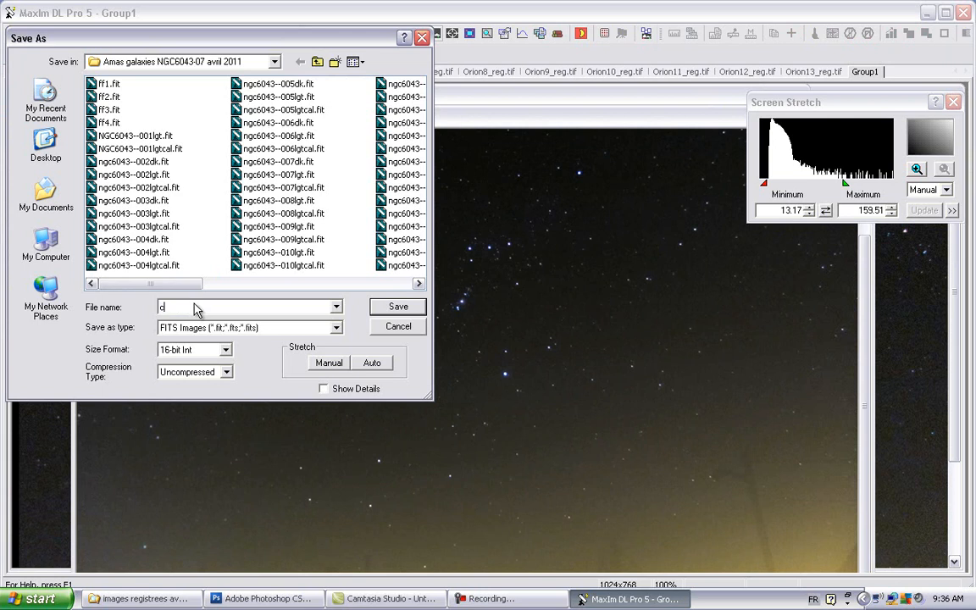
type("ombinaison AV")
type("ERAGE orion")
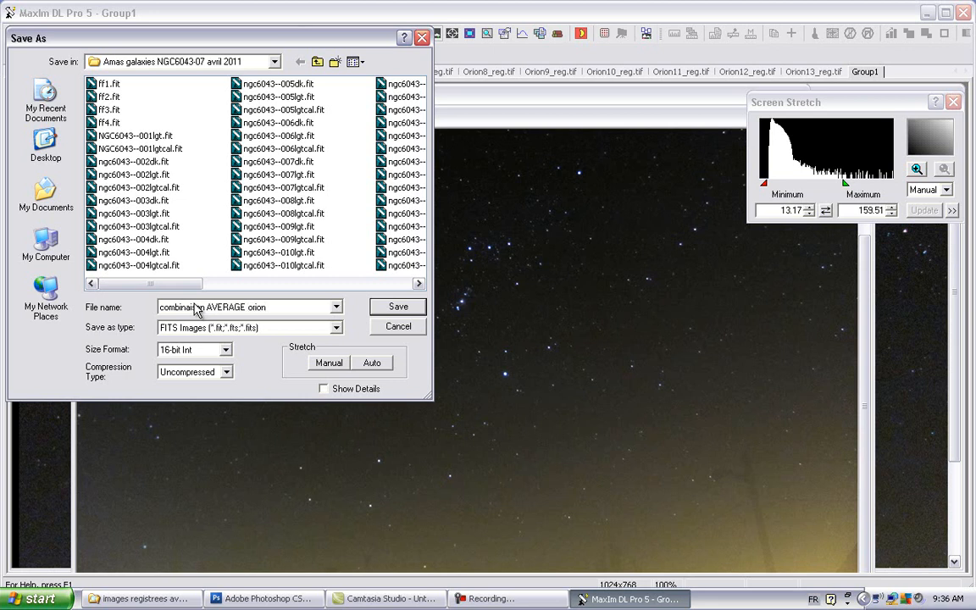
left_click(412, 312)
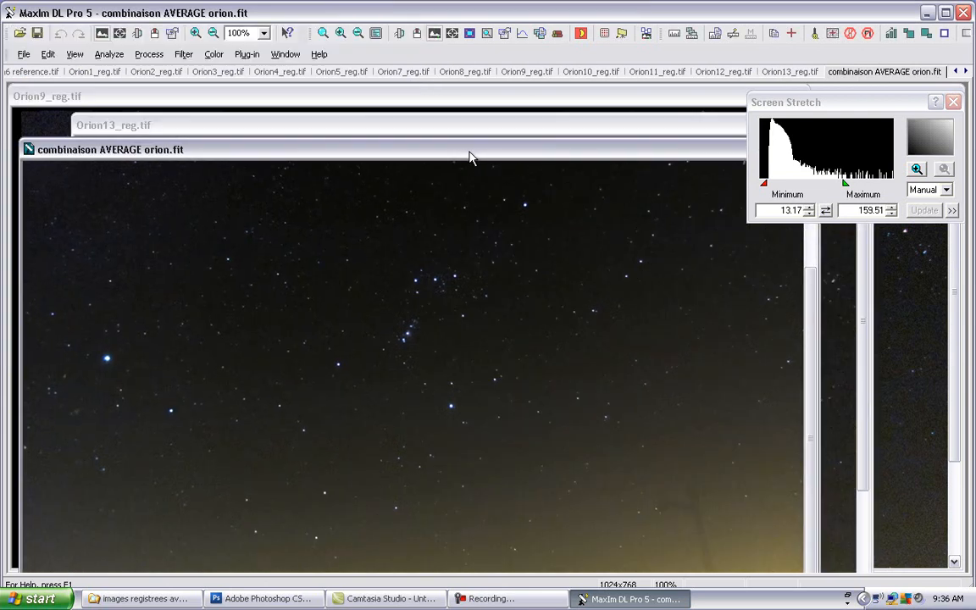
Step: Place the averaged image beside Orion13_reg.tif and compare the sky background of the two
left_click_drag(470, 151, 215, 116)
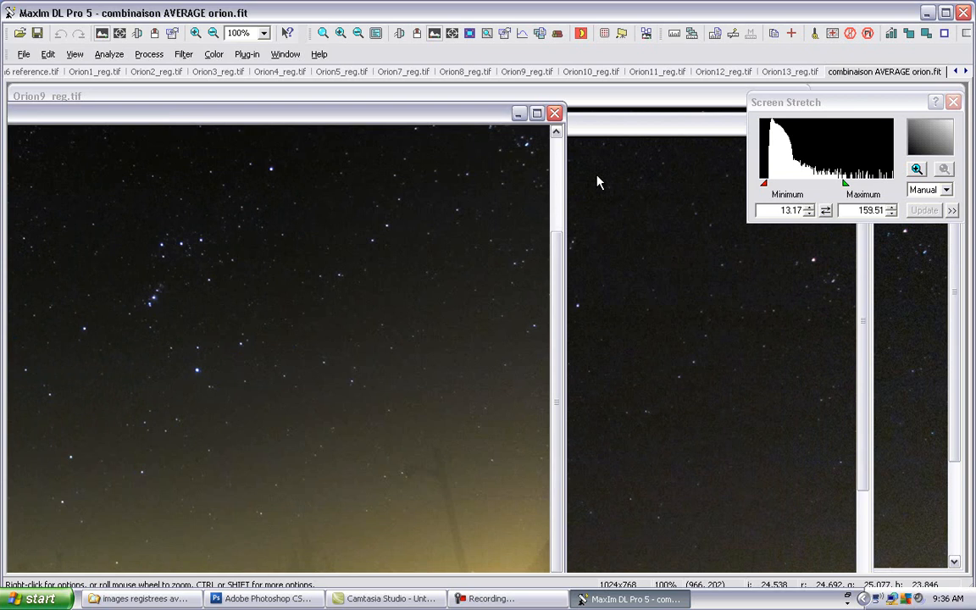
left_click(629, 152)
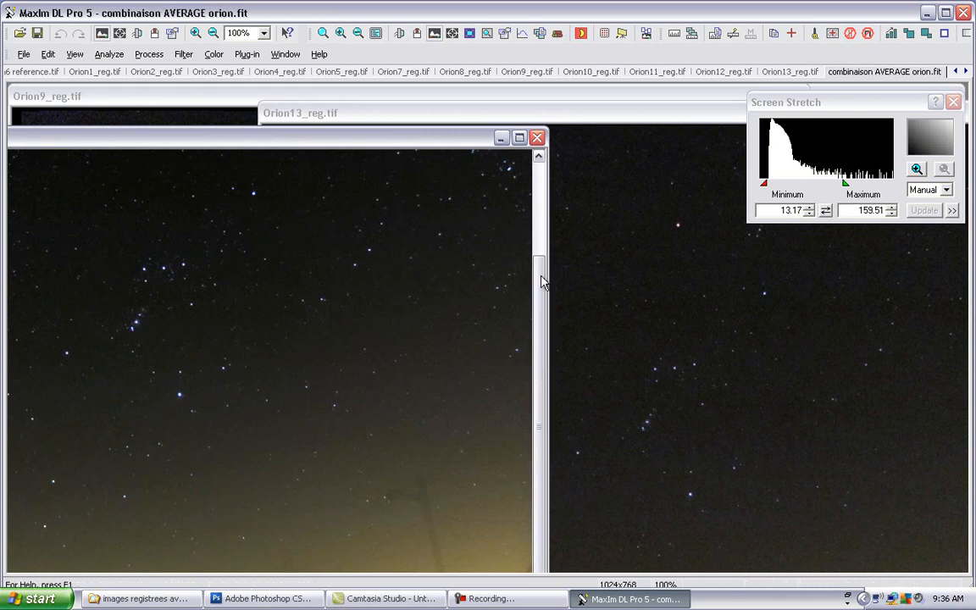
left_click_drag(539, 364, 475, 195)
left_click_drag(463, 145, 449, 141)
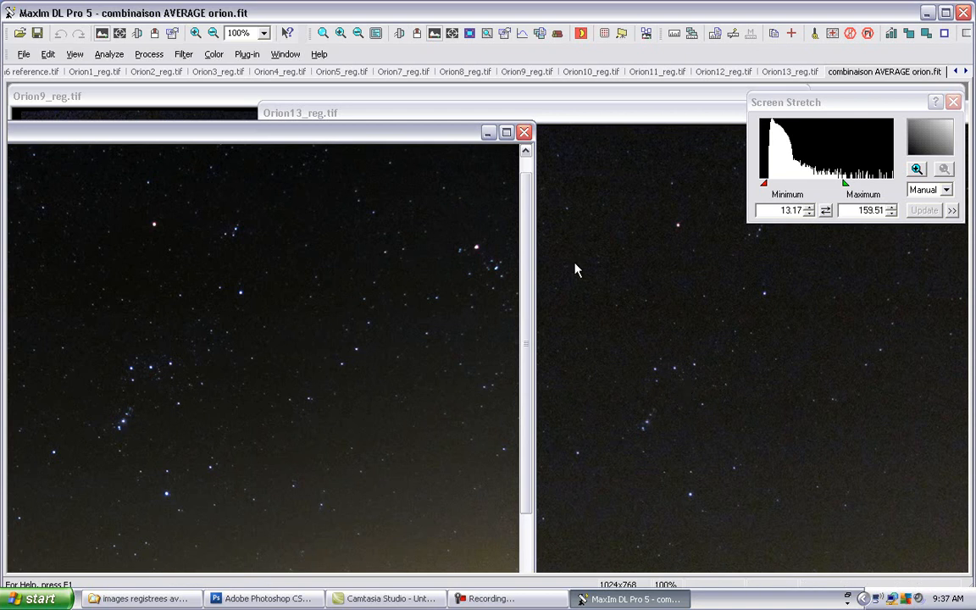
Step: Reopen the Stack dialog, choose Sigma Clip as the combine method and try to combine Group1
left_click(149, 54)
left_click(179, 195)
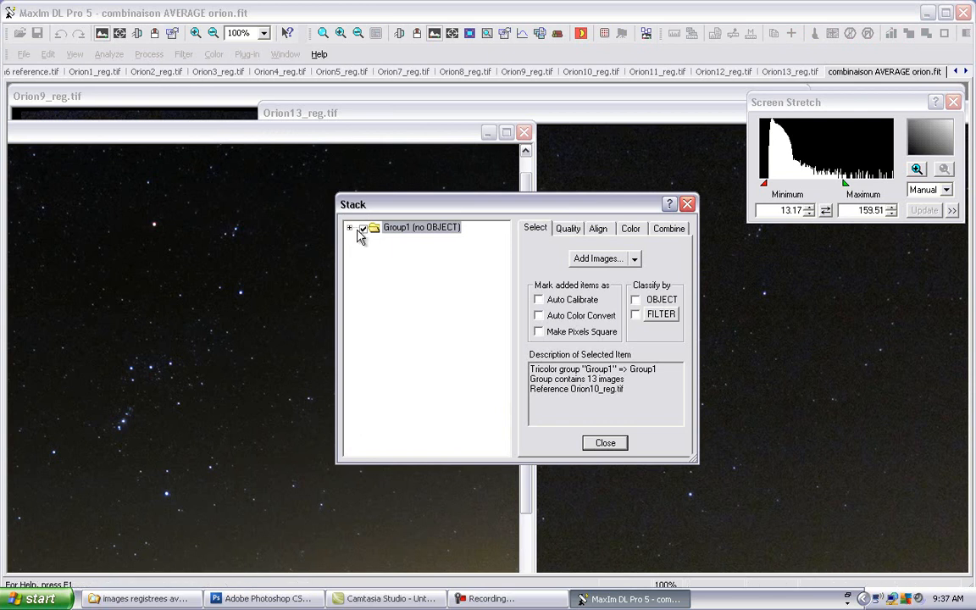
left_click(661, 233)
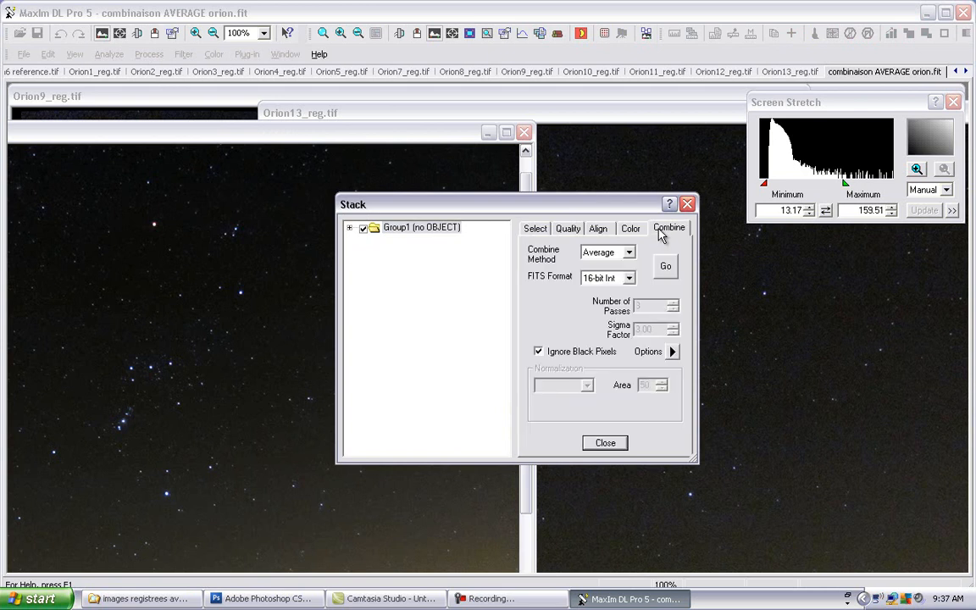
left_click(630, 256)
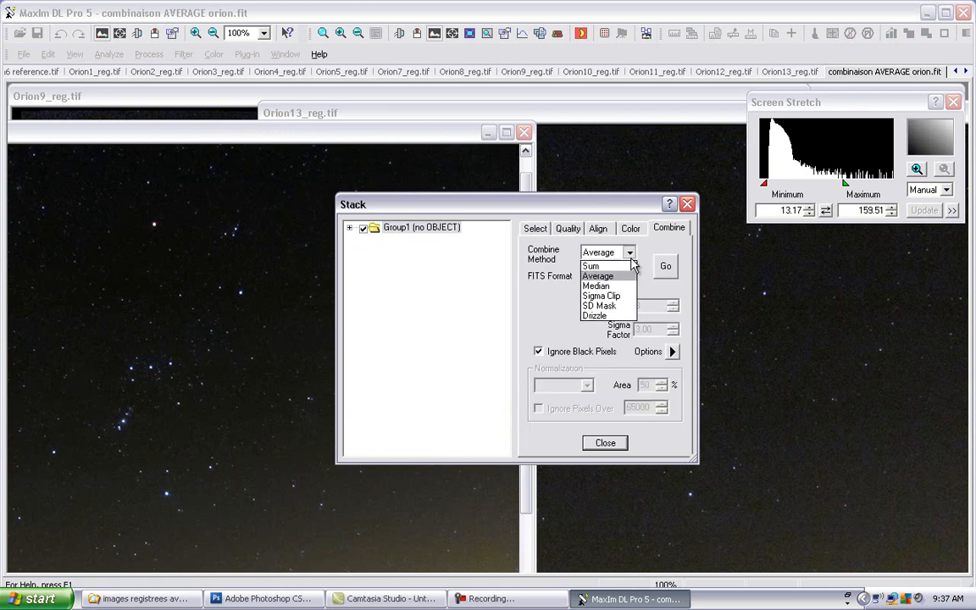
left_click(601, 297)
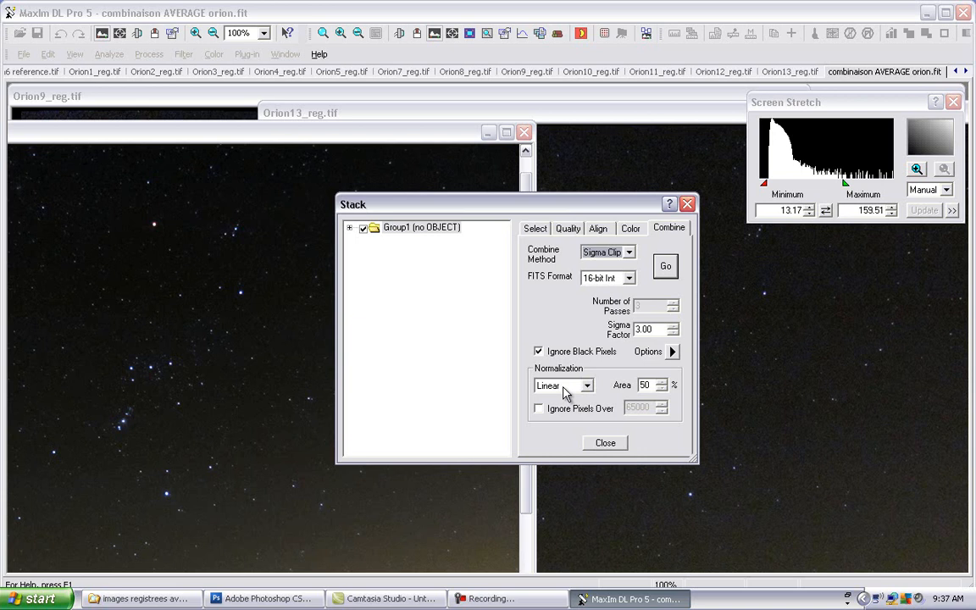
left_click(669, 269)
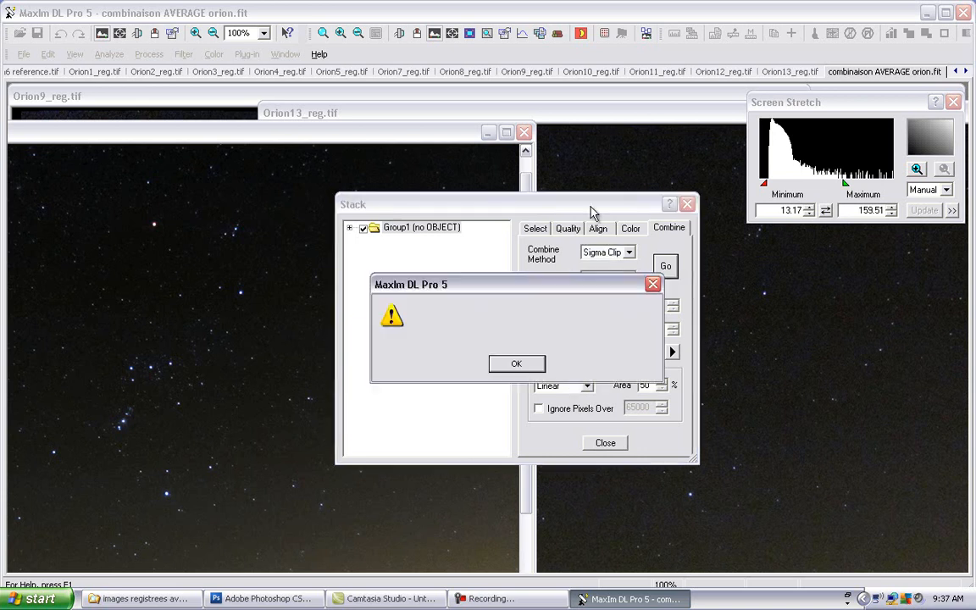
left_click(536, 362)
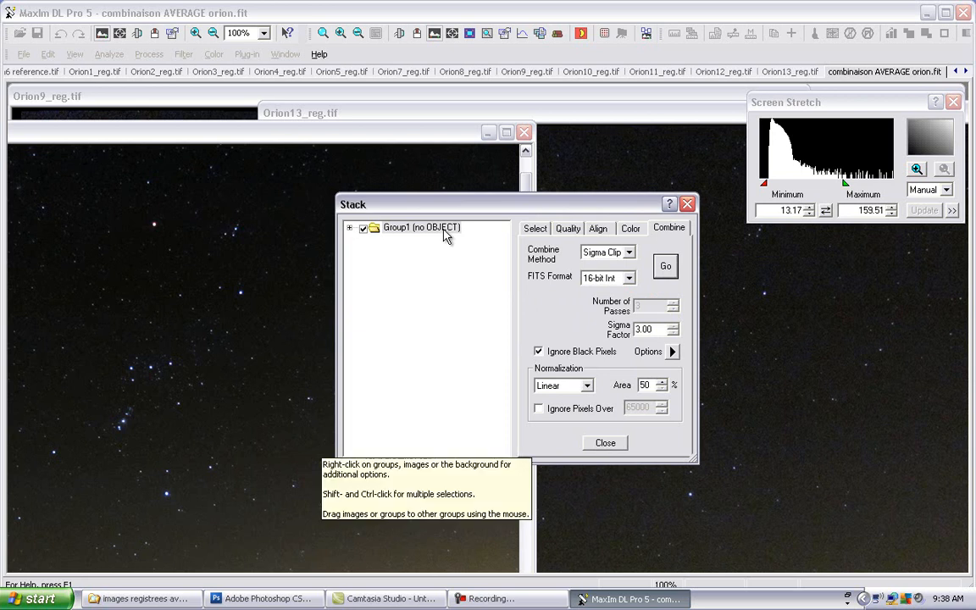
Step: Reset Group1's earlier combine, combine it with Sigma Clip in 16-bit Int format and close the Stack dialog
right_click(444, 235)
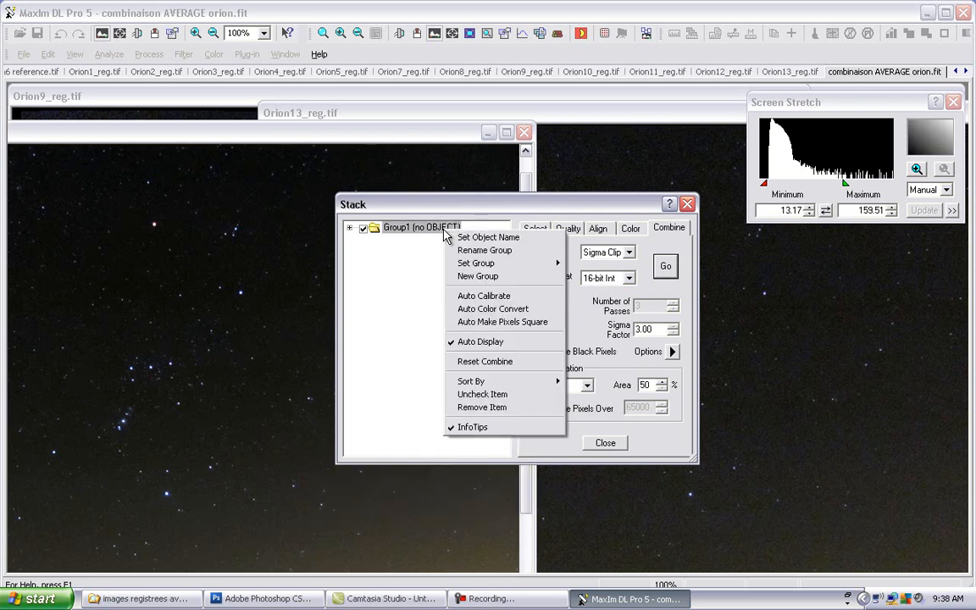
left_click(482, 366)
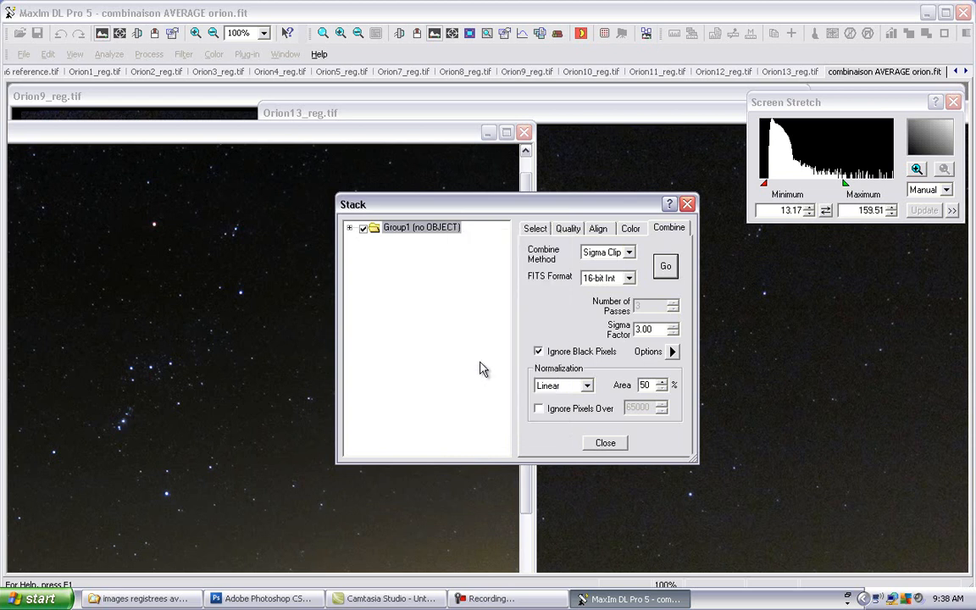
left_click(665, 270)
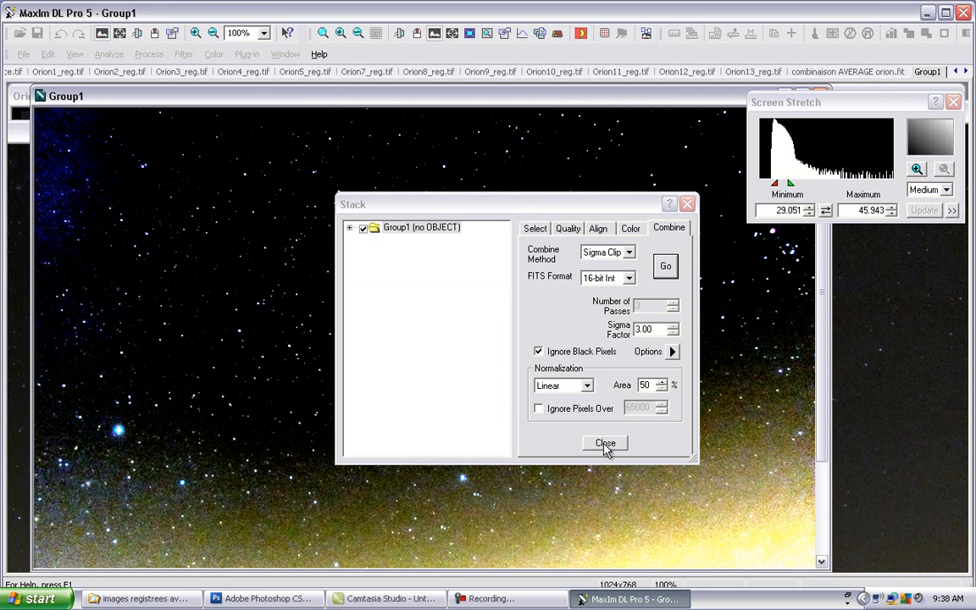
left_click(605, 444)
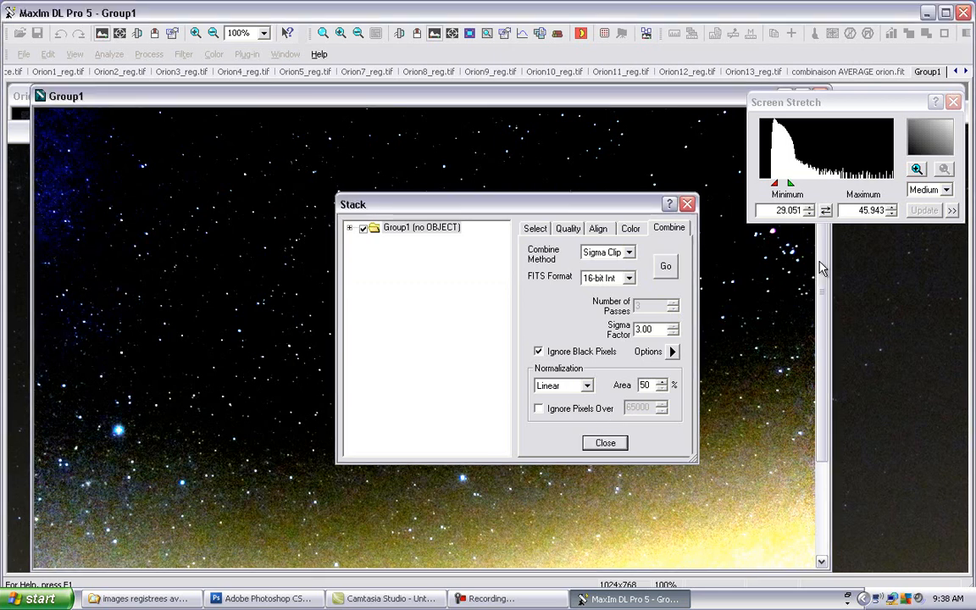
Step: Stretch the sigma-clipped image from the Max Val preset to a minimum of about 14.83 and a maximum of about 124.84
left_click(948, 192)
left_click(949, 191)
left_click(937, 255)
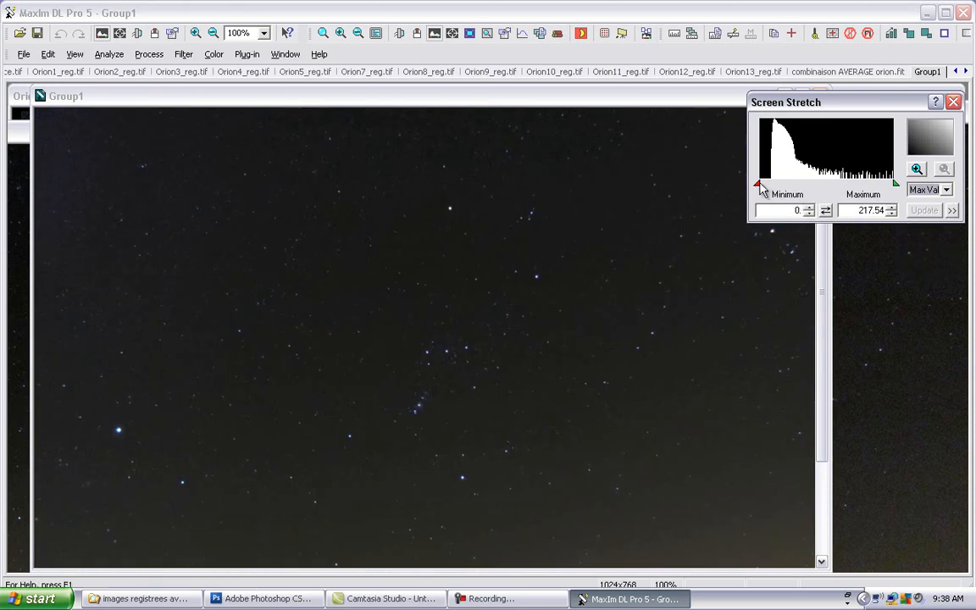
left_click_drag(761, 187, 769, 188)
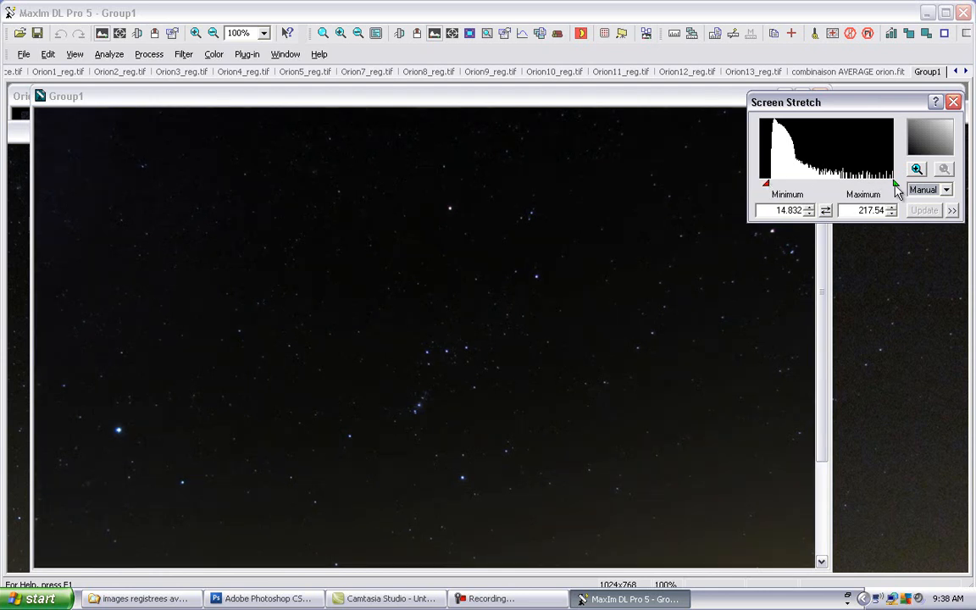
left_click_drag(895, 188, 831, 186)
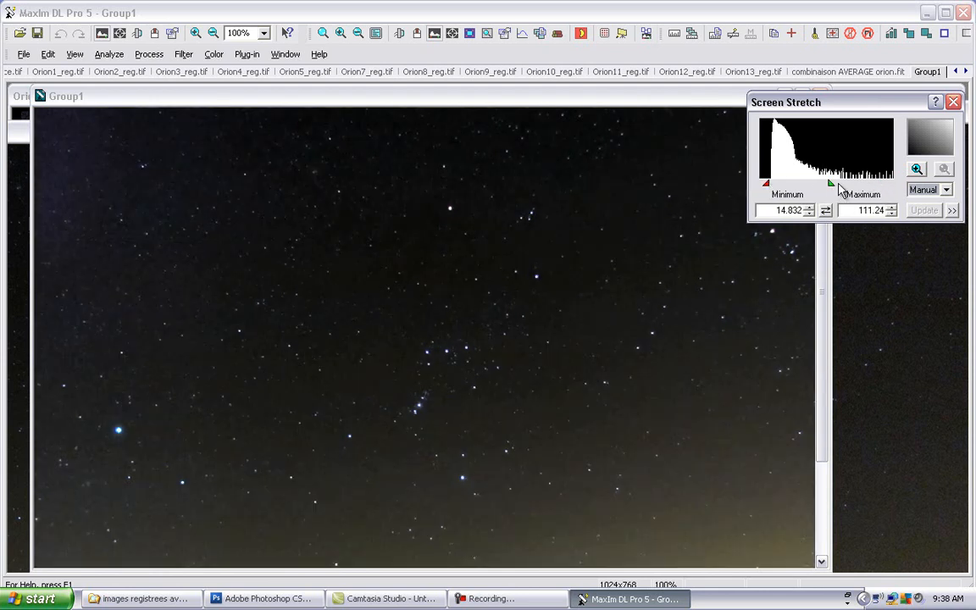
left_click(608, 103)
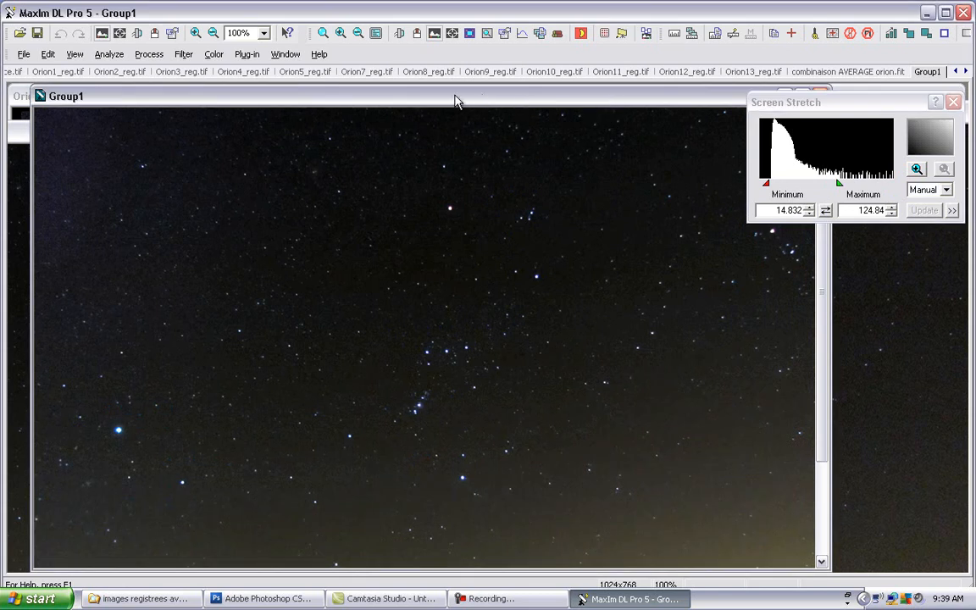
Step: Save the sigma-clipped stack as a 16-bit Int FITS image named "combinaison sigma clip orion.fit"
left_click_drag(438, 101, 420, 122)
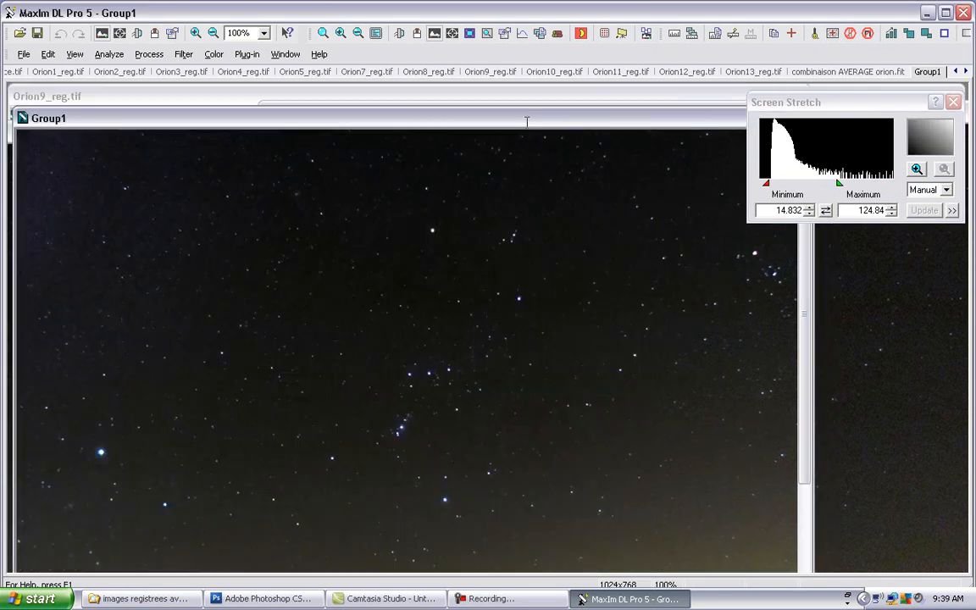
left_click_drag(527, 121, 575, 121)
left_click(24, 54)
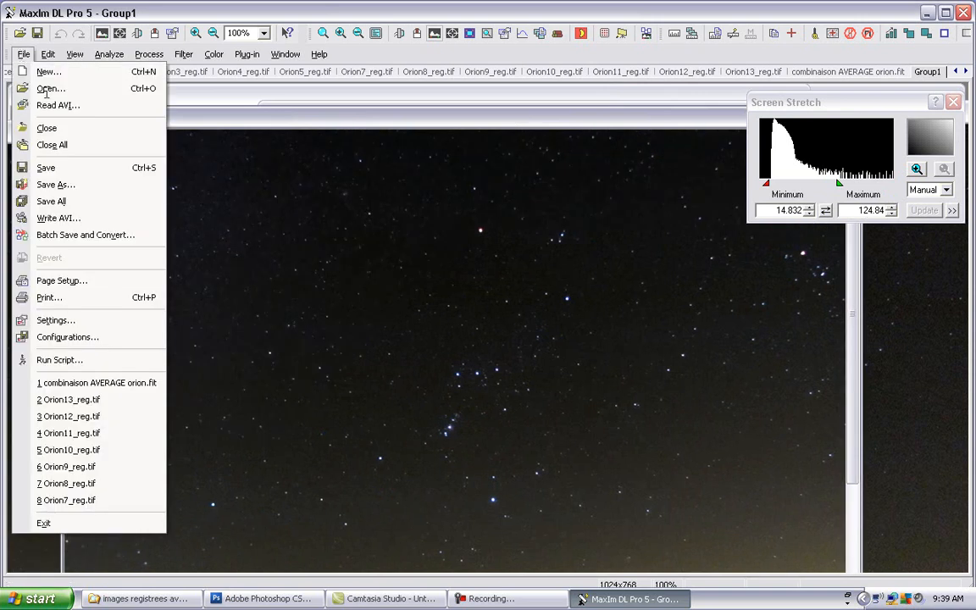
left_click(66, 184)
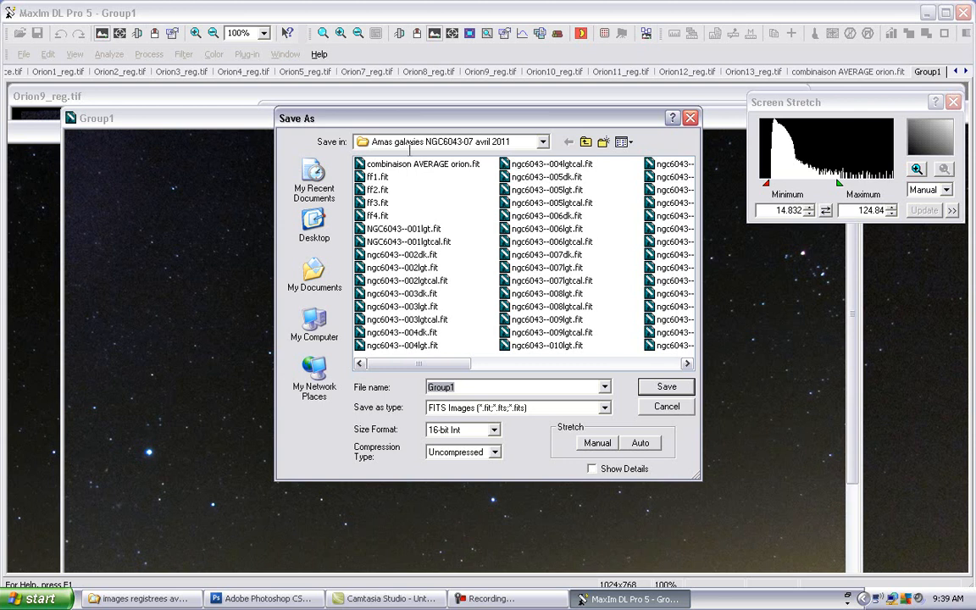
left_click(411, 163)
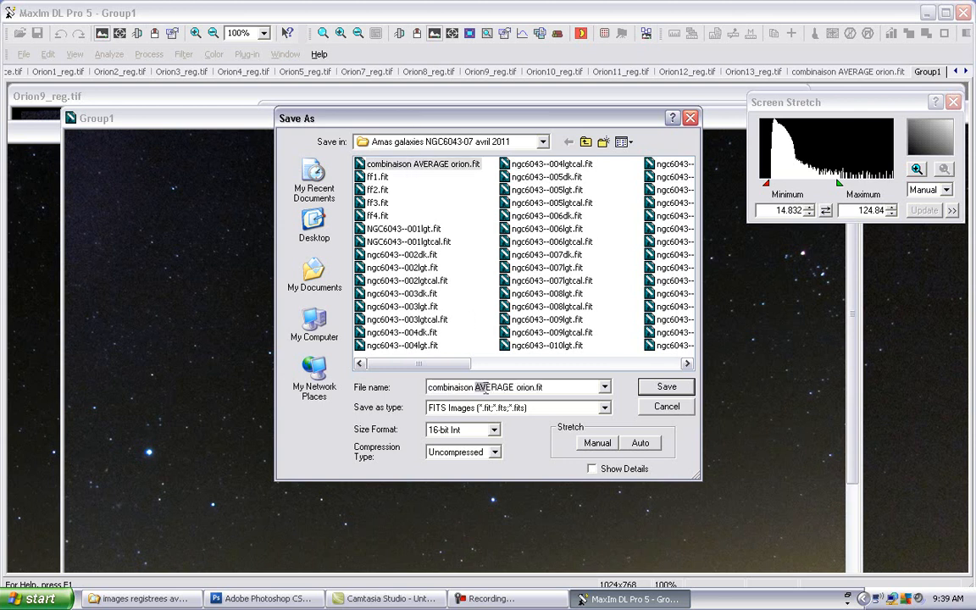
left_click_drag(485, 388, 514, 386)
type("sigma clip")
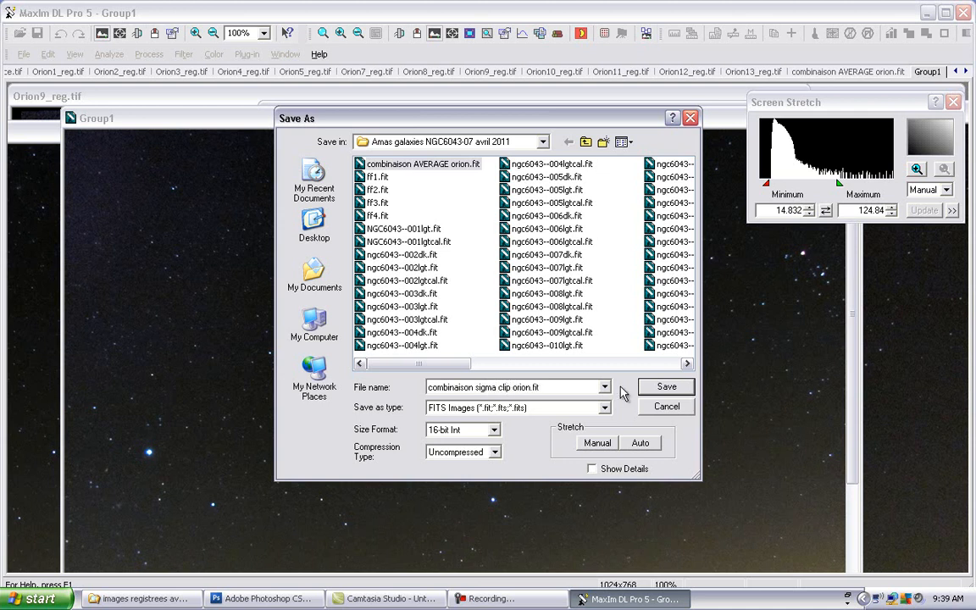
left_click(666, 388)
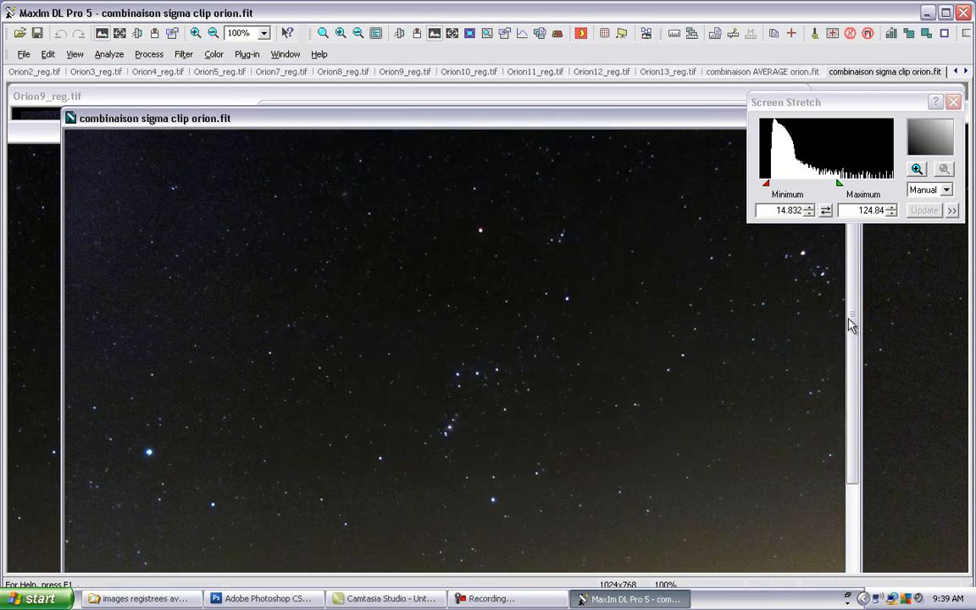
Step: Place the AVERAGE and sigma clip stacks side by side, with both images showing the lower part of the sky
left_click_drag(851, 328, 851, 422)
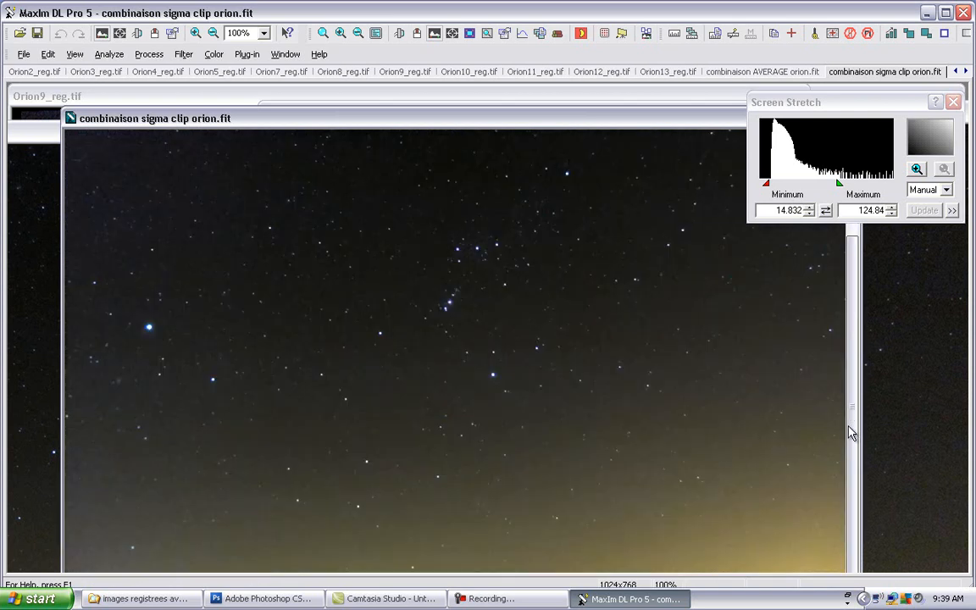
left_click_drag(618, 123, 381, 126)
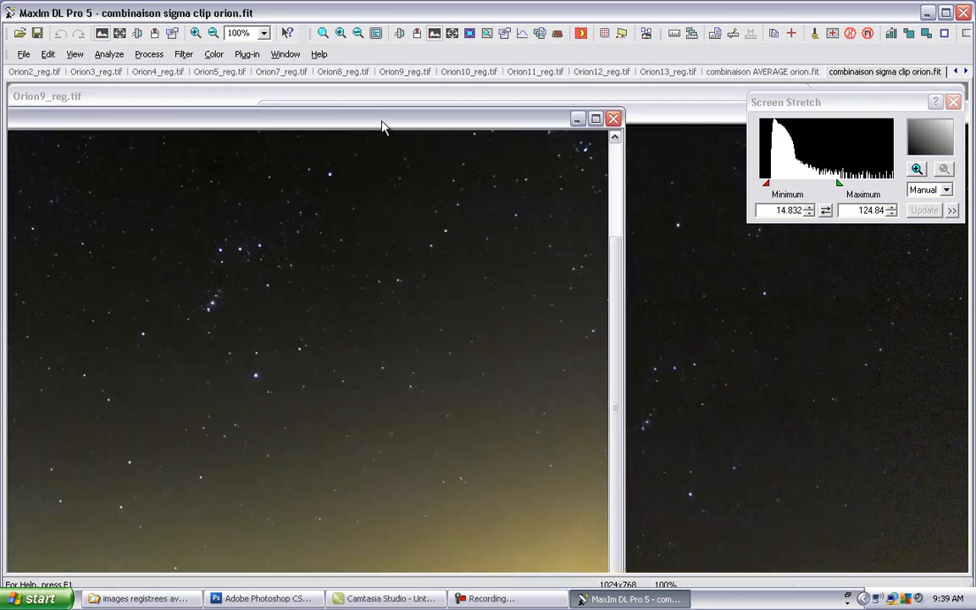
left_click(715, 74)
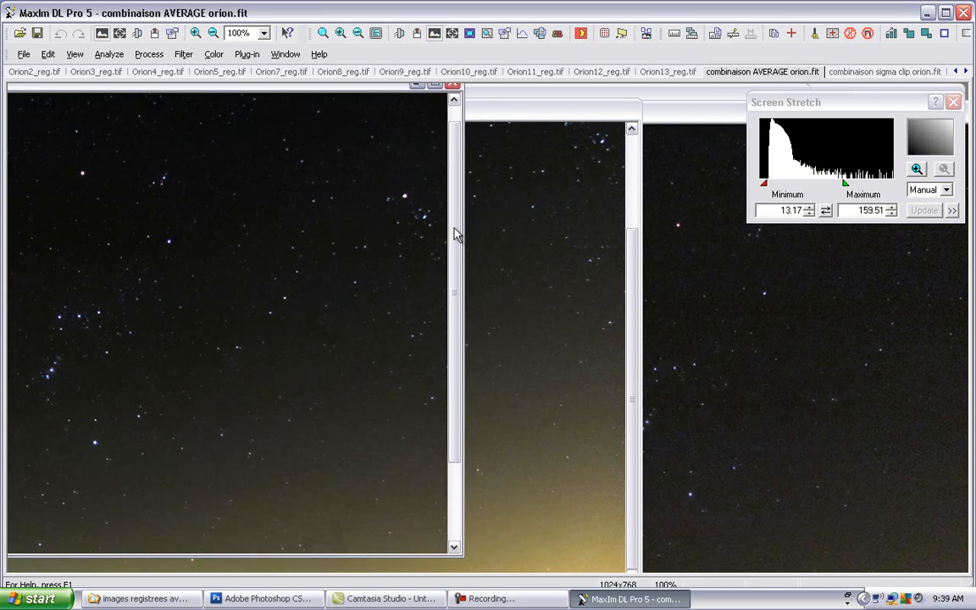
left_click_drag(454, 227, 442, 320)
left_click_drag(390, 86, 398, 112)
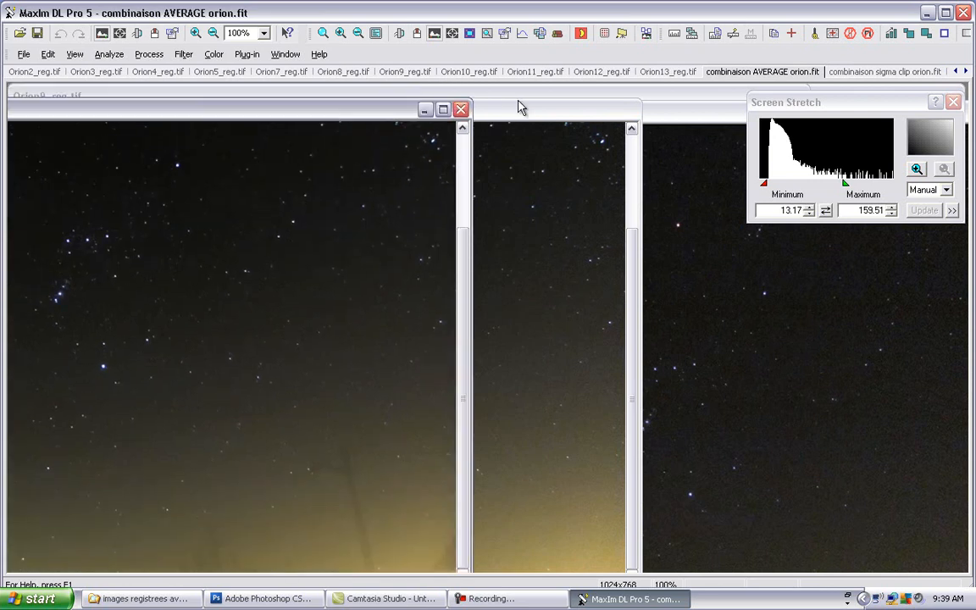
left_click(885, 71)
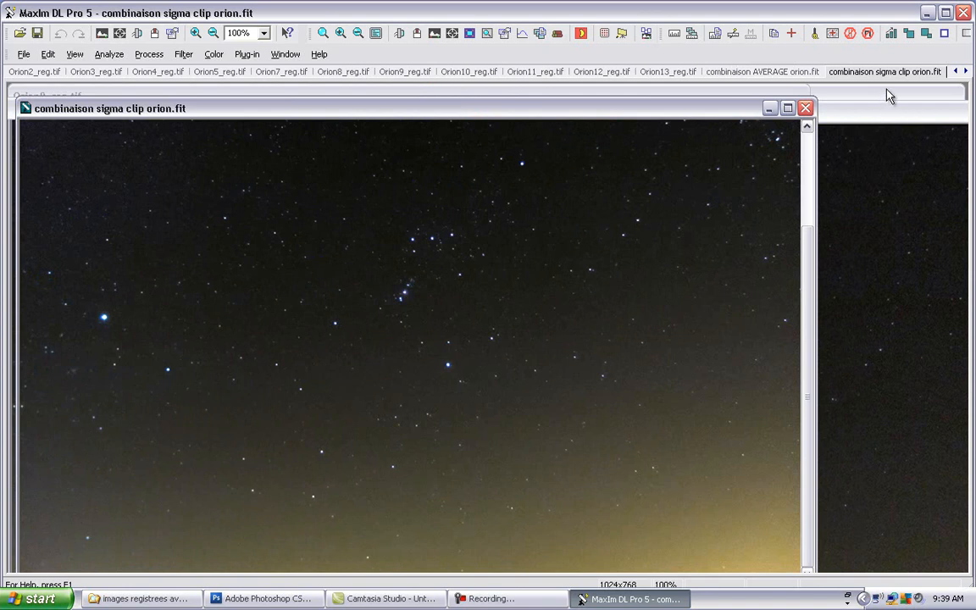
left_click_drag(747, 114, 888, 90)
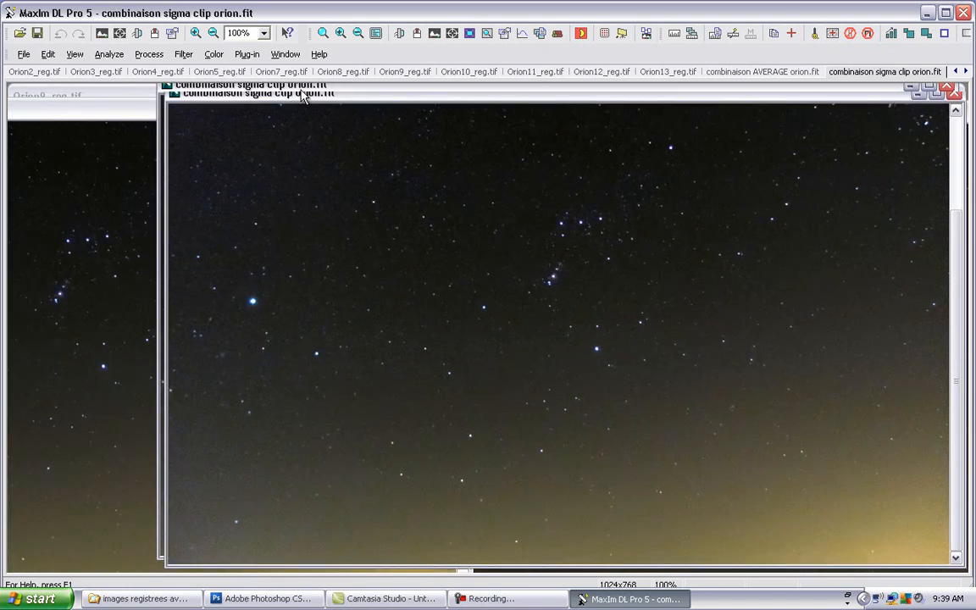
left_click(129, 100)
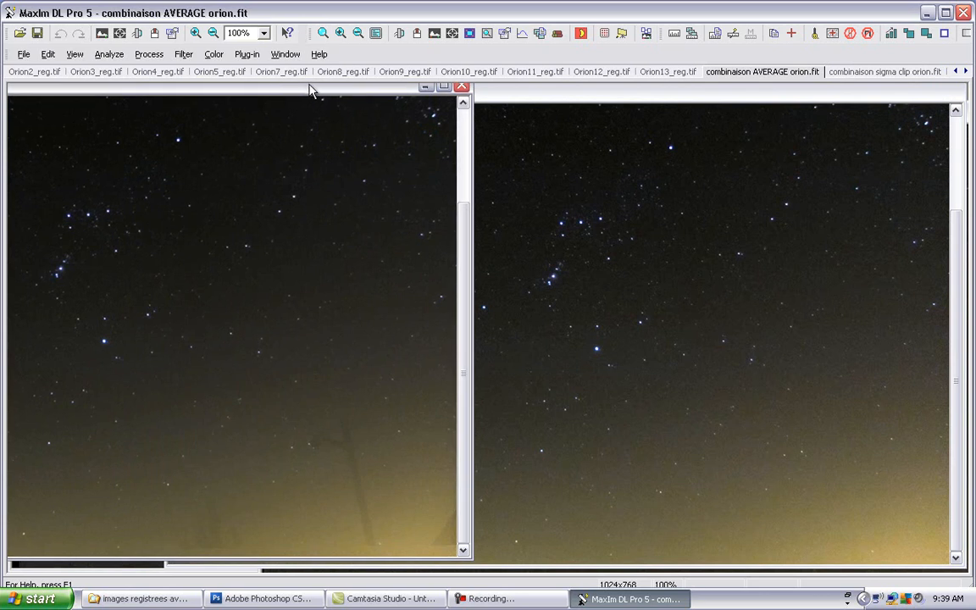
Step: Compare matching areas of the AVERAGE and sigma clip stacks, bringing the AVERAGE image's lower-right sky area beside the sigma clip image
left_click_drag(345, 90, 713, 94)
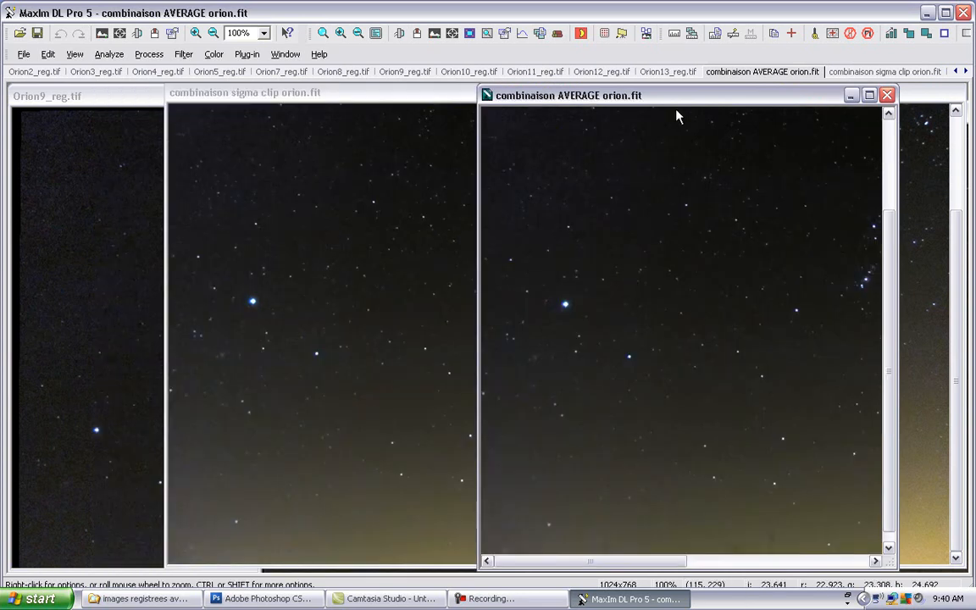
left_click_drag(716, 99, 274, 125)
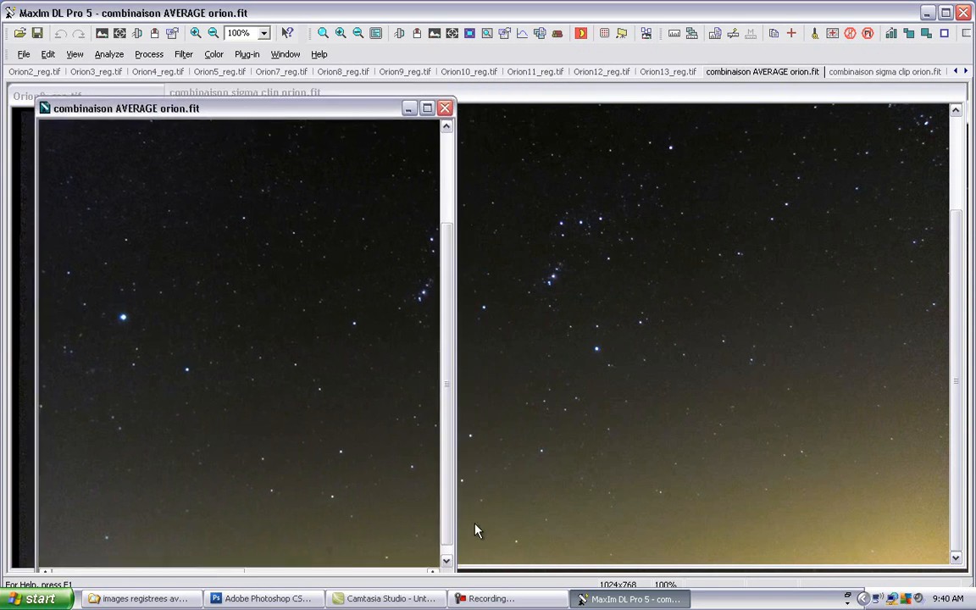
left_click_drag(446, 516, 445, 526)
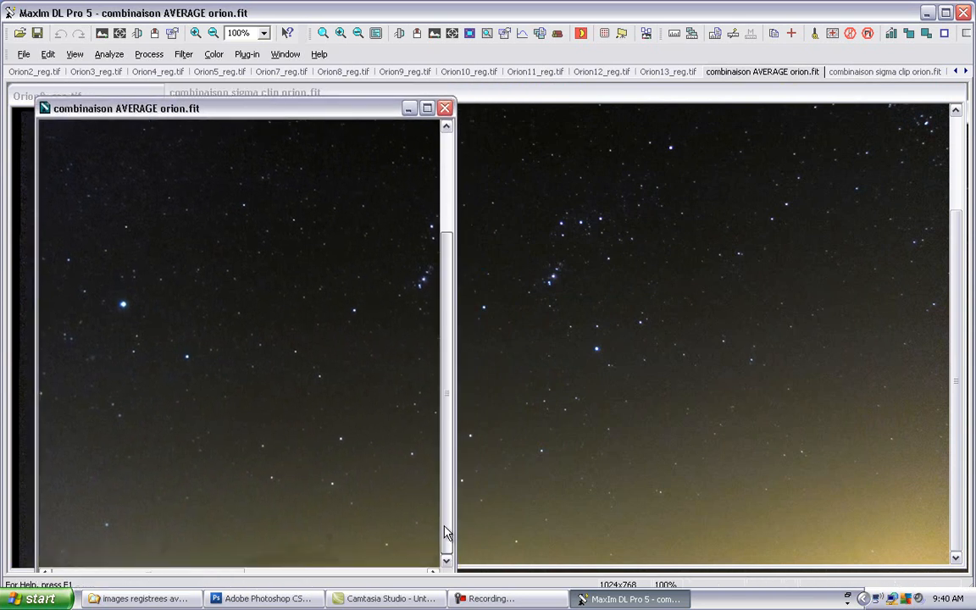
left_click(433, 573)
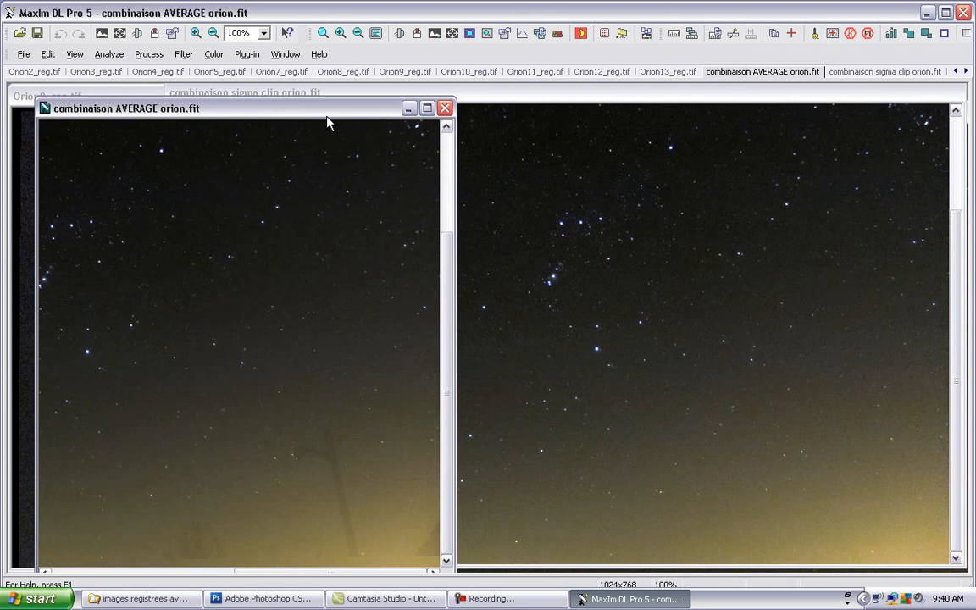
left_click_drag(320, 118, 310, 123)
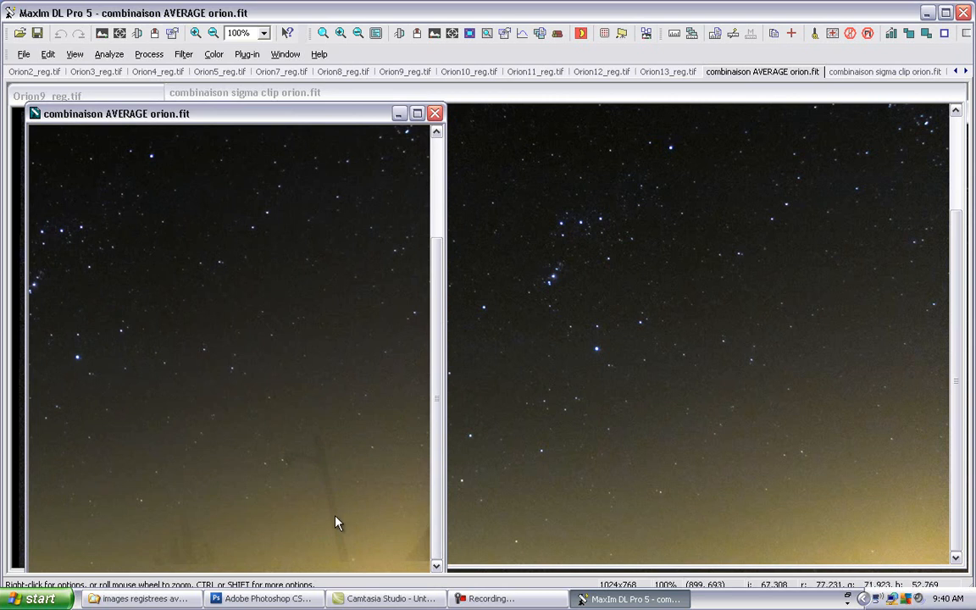
left_click(504, 88)
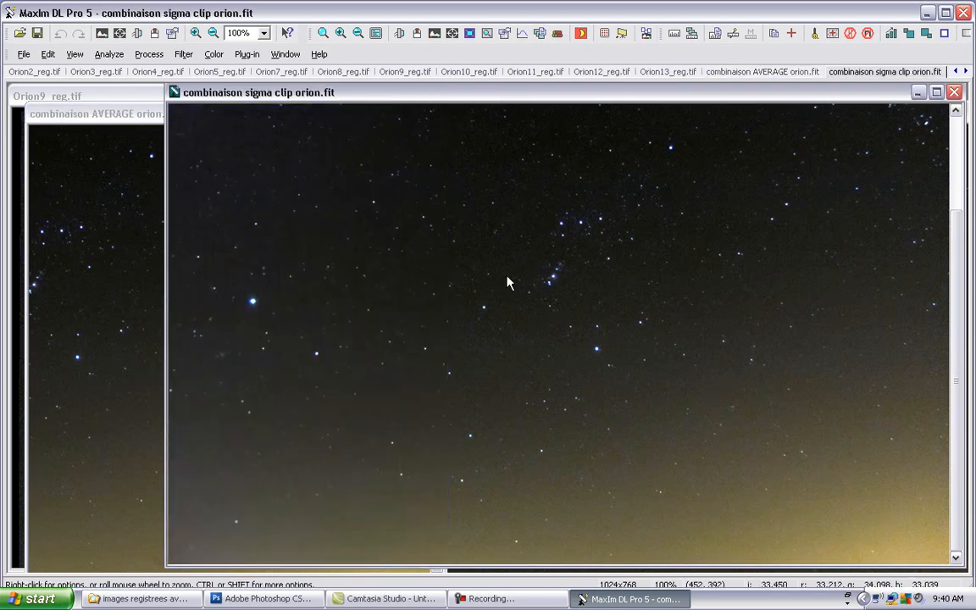
left_click_drag(450, 99, 479, 118)
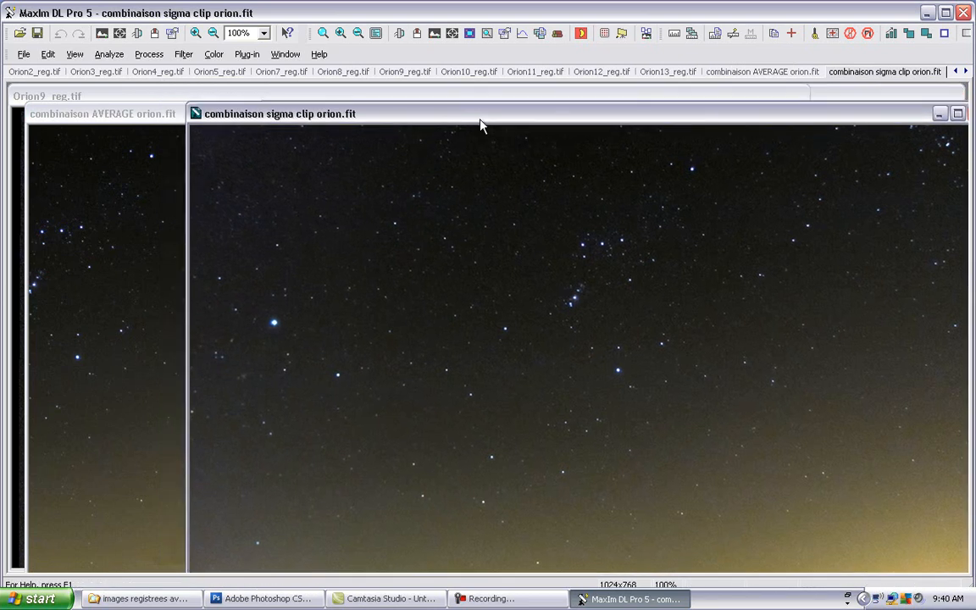
left_click(194, 140)
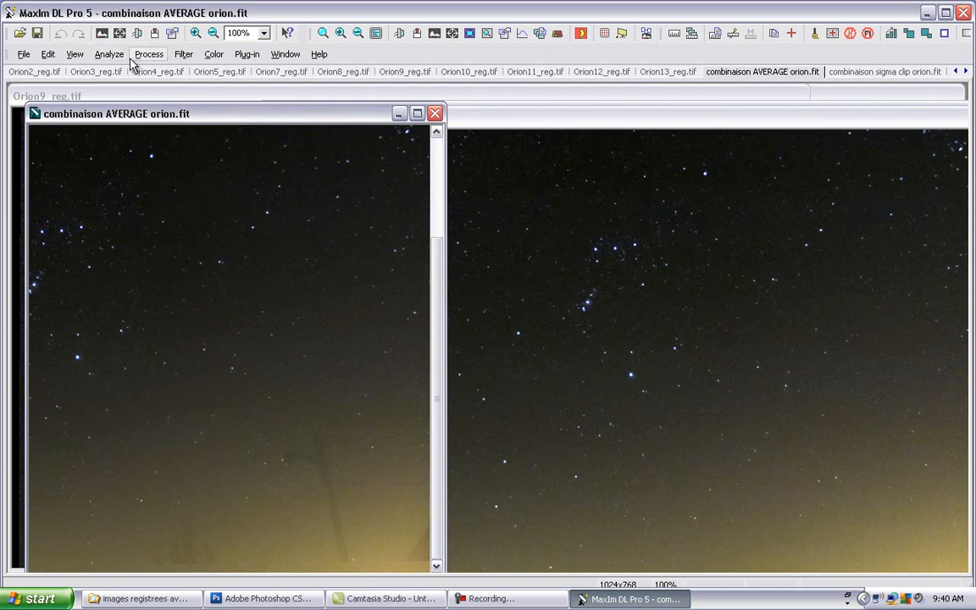
Step: Start an animation and add combinaison AVERAGE orion.fit, combinaison sigma clip orion.fit and Orion6 reference.tif to its selected images
left_click(77, 57)
left_click(194, 391)
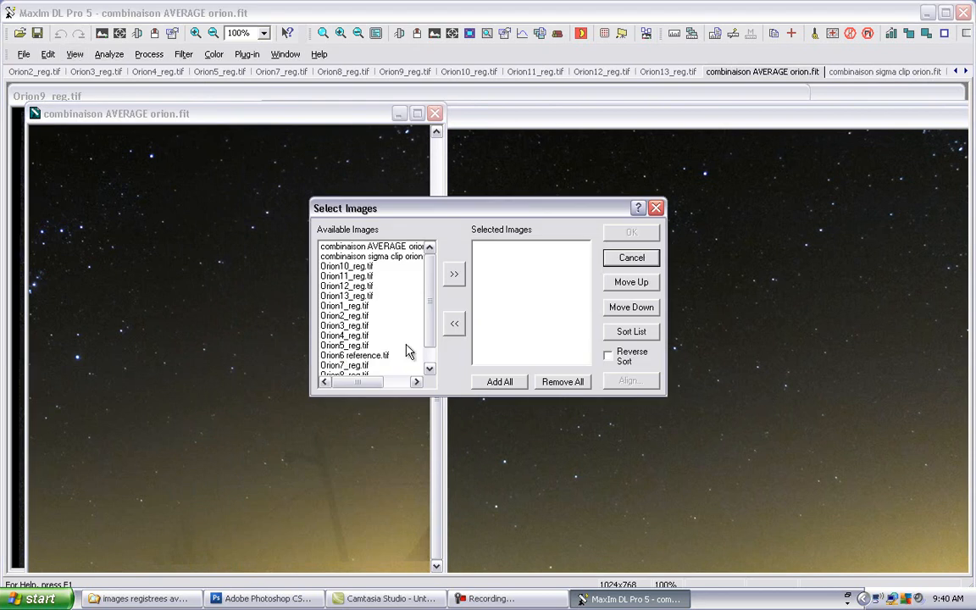
left_click(373, 247)
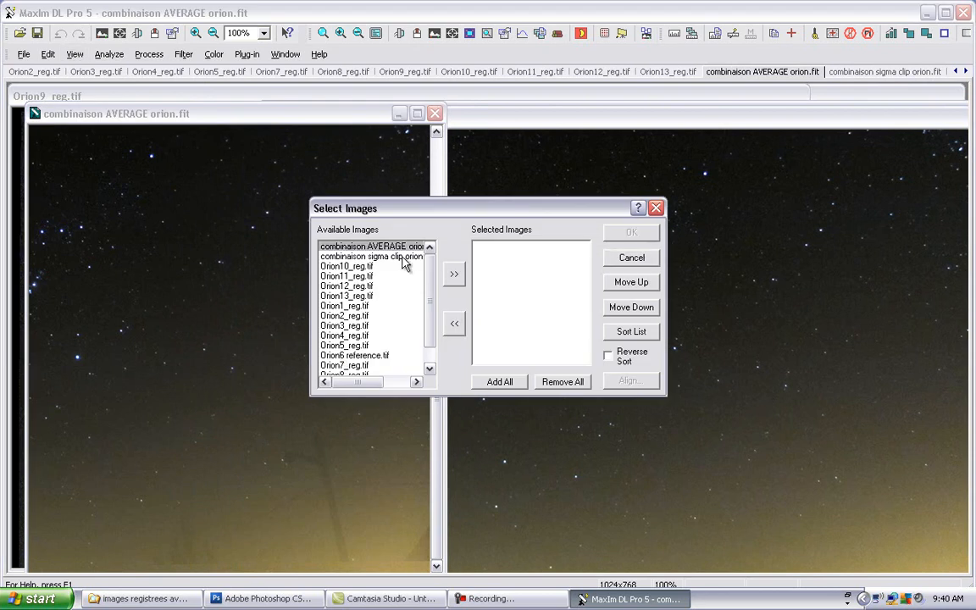
left_click(404, 257, "shift")
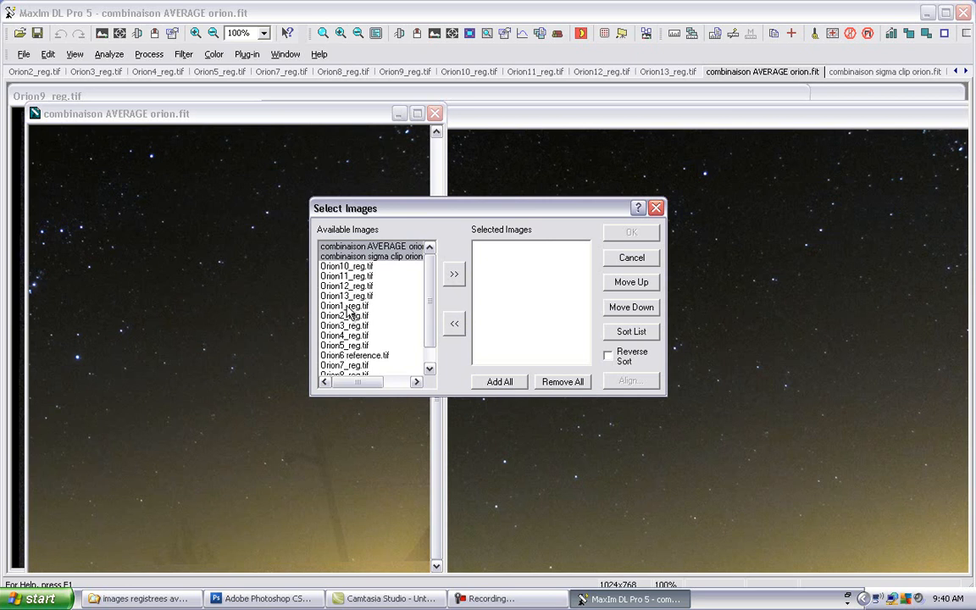
left_click(357, 359, "ctrl")
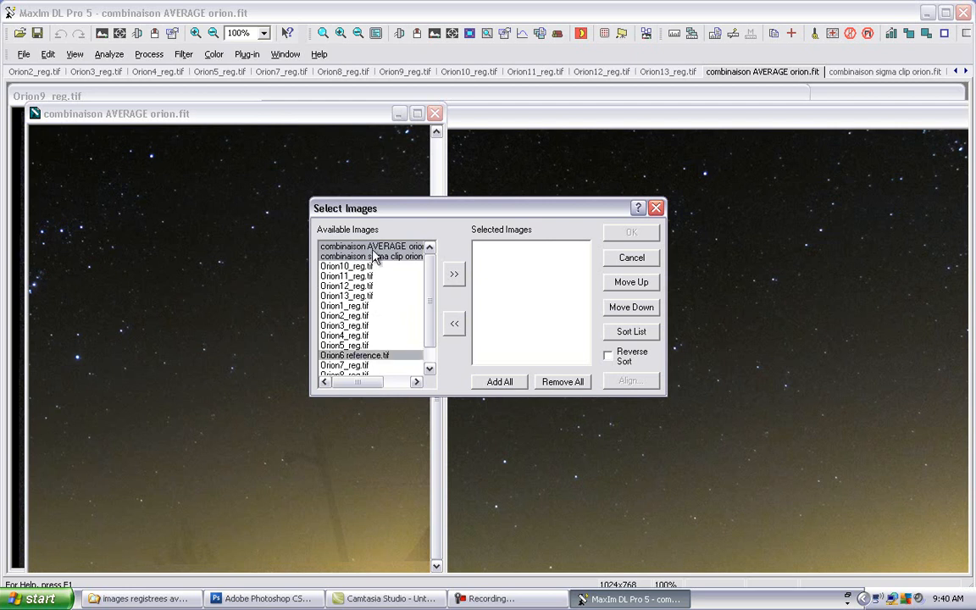
left_click(459, 283)
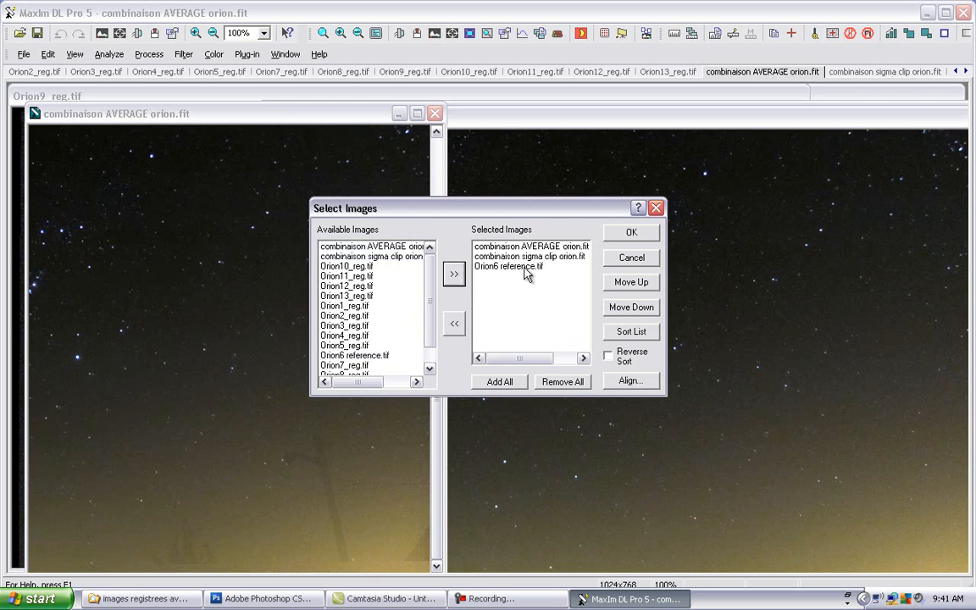
Step: Put Orion6 reference.tif first in the animation order and accept the image selection
left_click(535, 269)
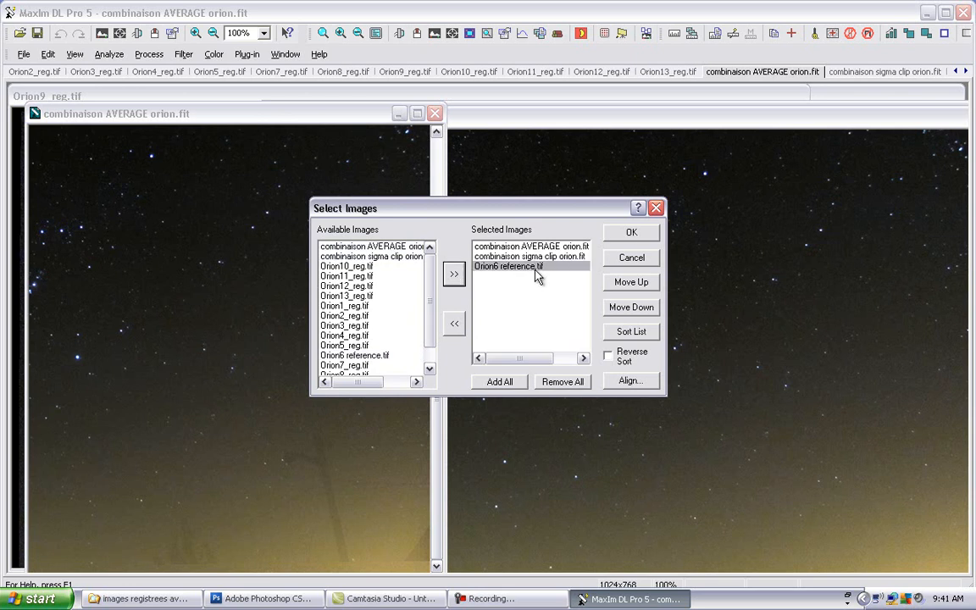
left_click(618, 288)
double_click(618, 291)
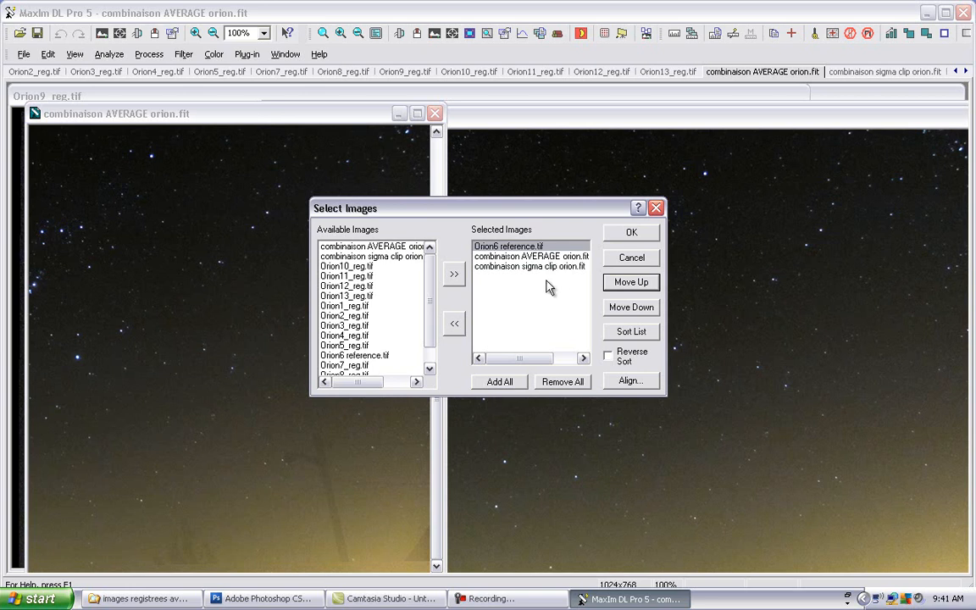
left_click(619, 237)
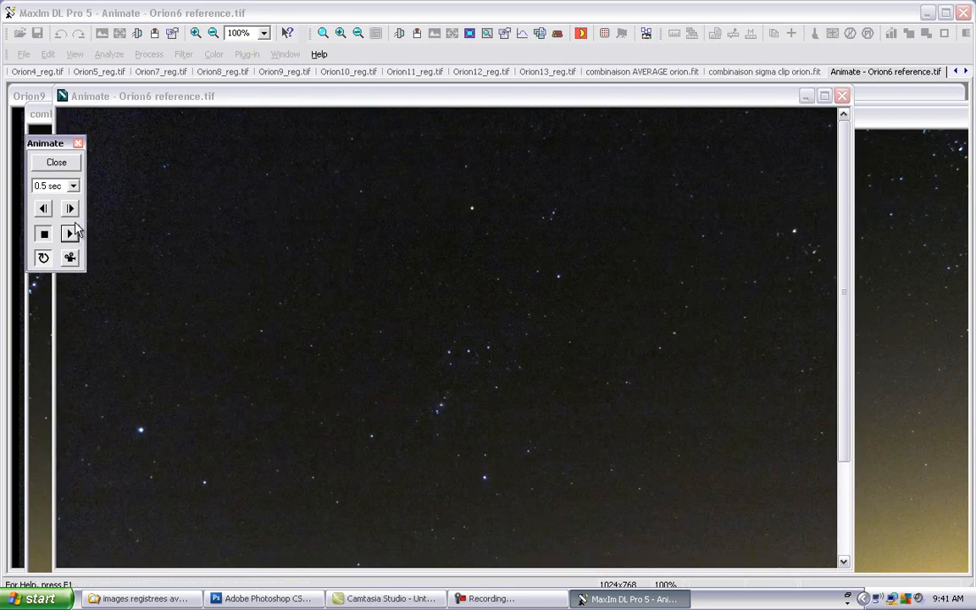
Step: Play the animation and step through its frames to compare the reference, AVERAGE and sigma clip images in the lower sky
left_click(75, 236)
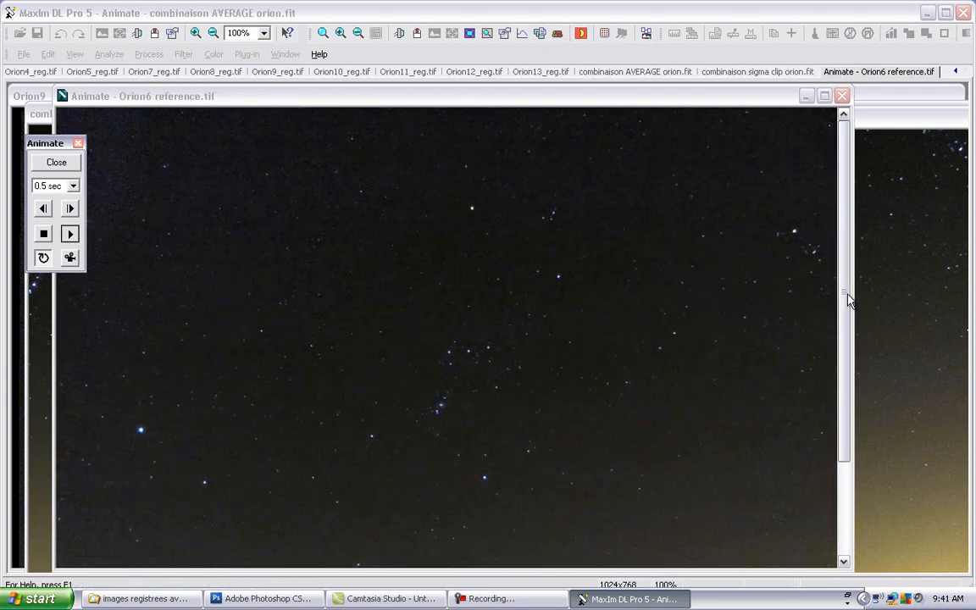
left_click_drag(845, 279, 845, 368)
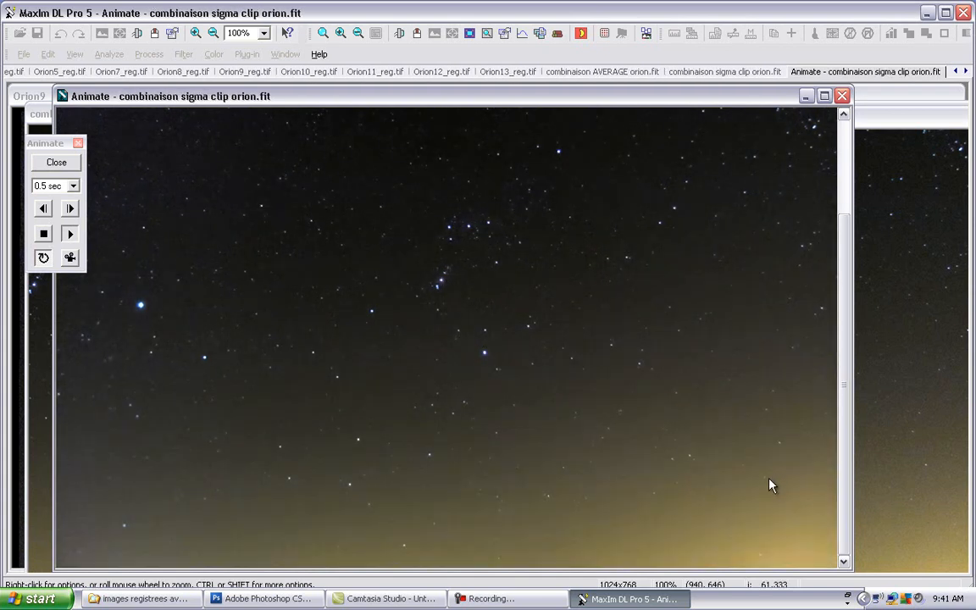
left_click(70, 211)
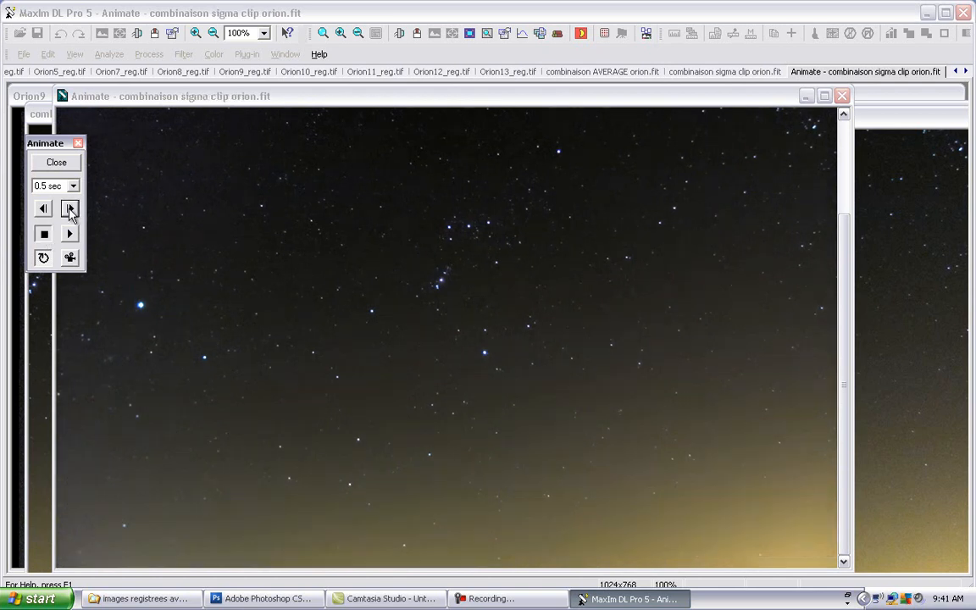
left_click(70, 210)
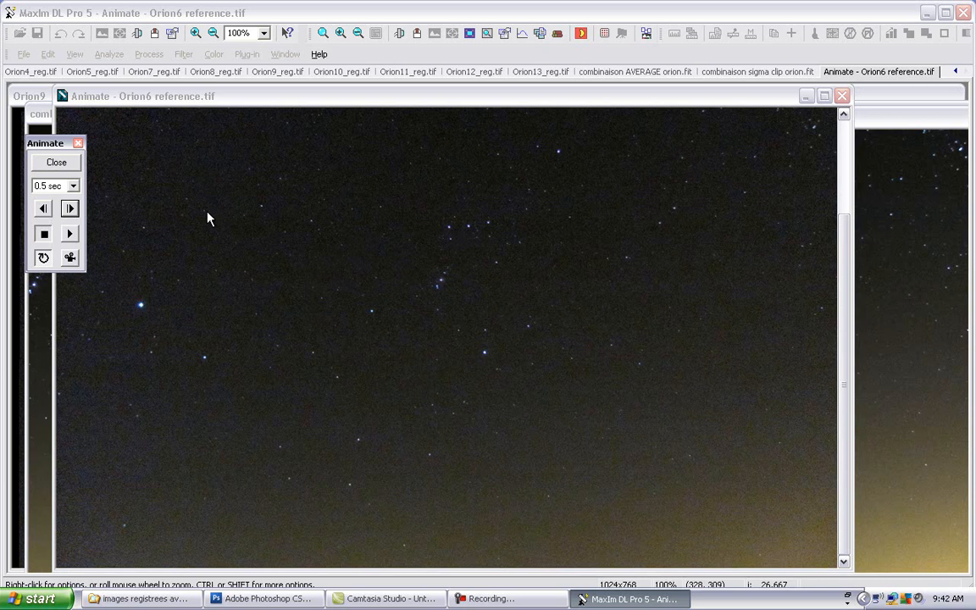
left_click(70, 209)
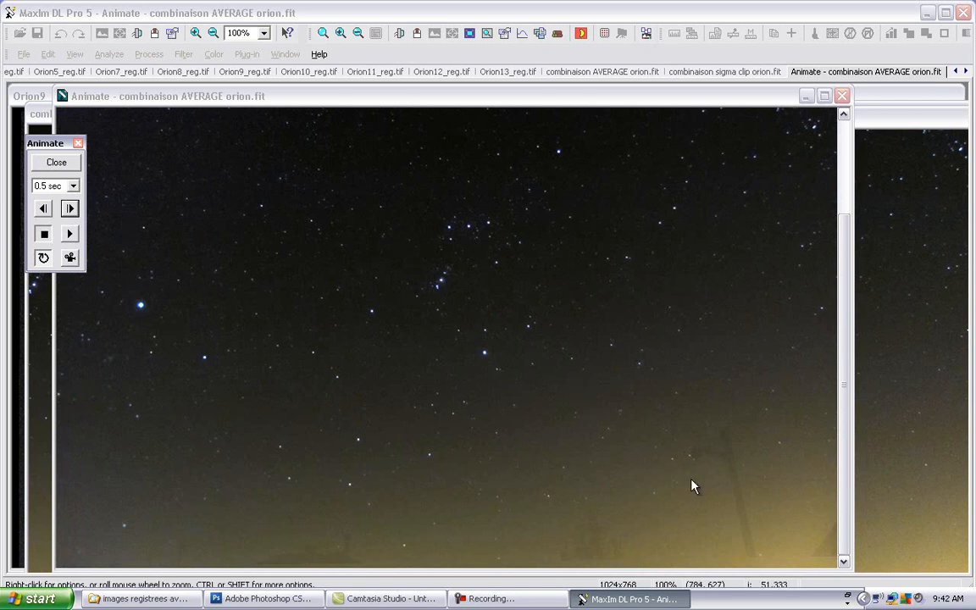
left_click(73, 237)
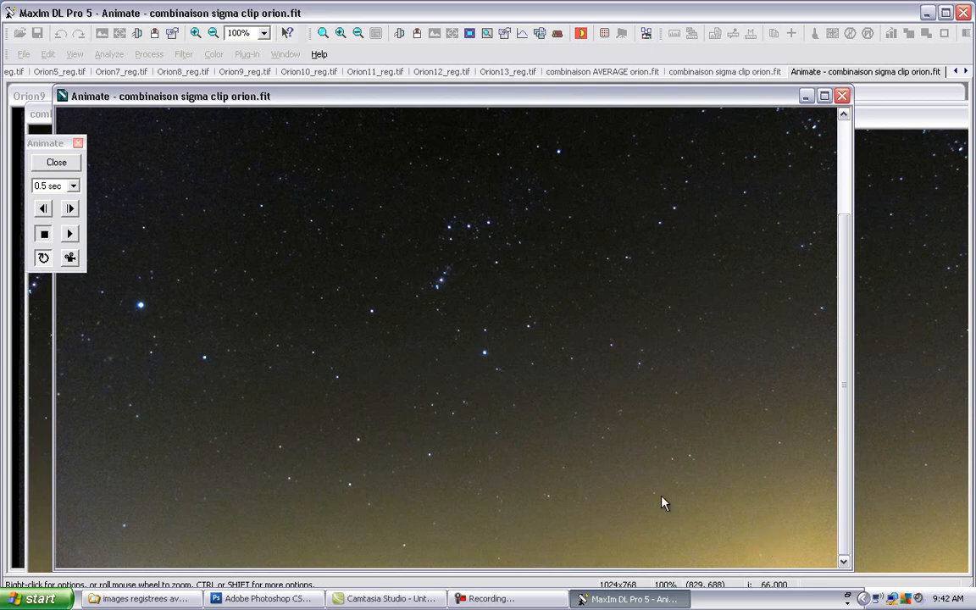
left_click(71, 240)
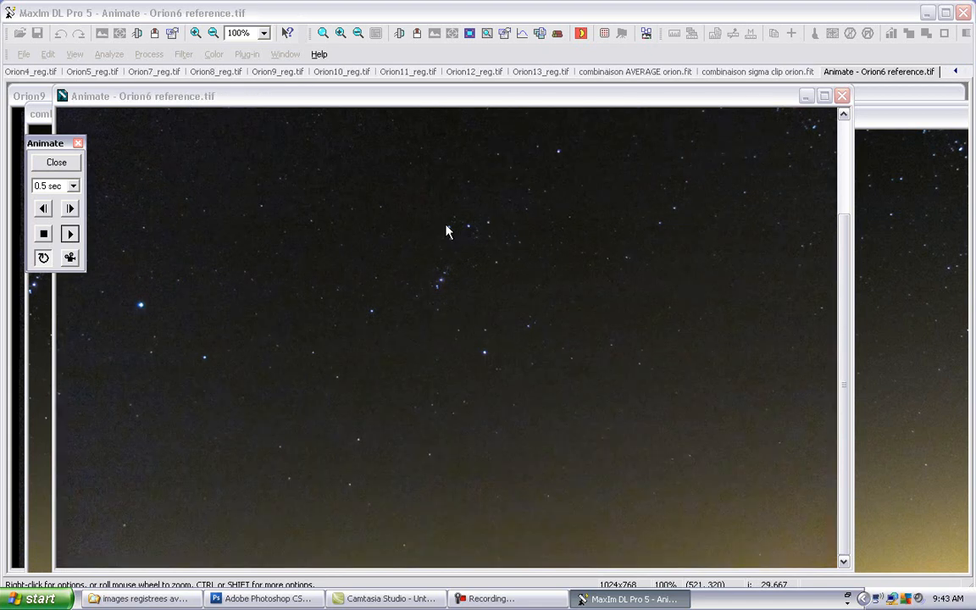
Step: Close the animation and play a new one with only the AVERAGE and sigma clip stacks, checking the lower sky
left_click(26, 53)
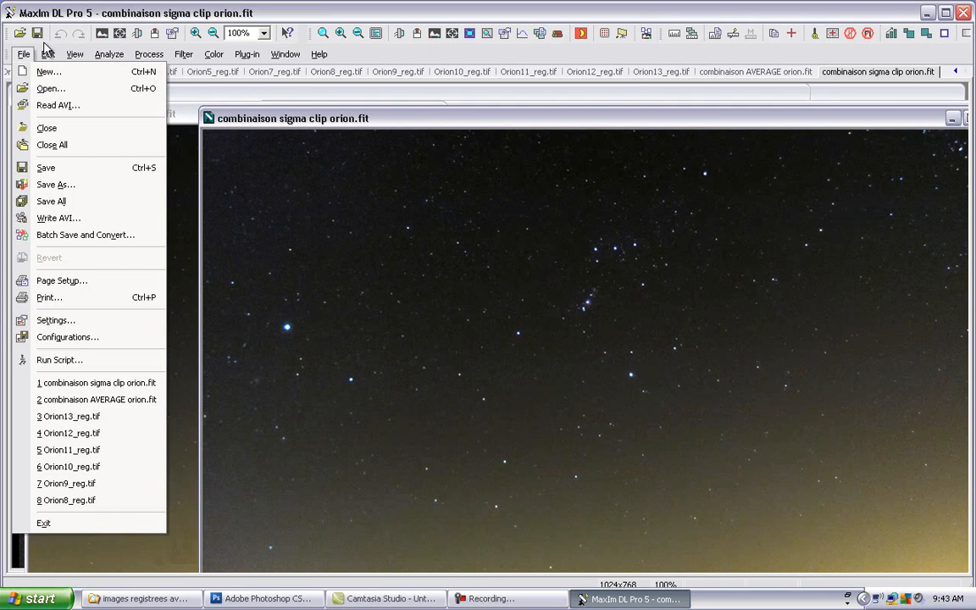
key("Escape")
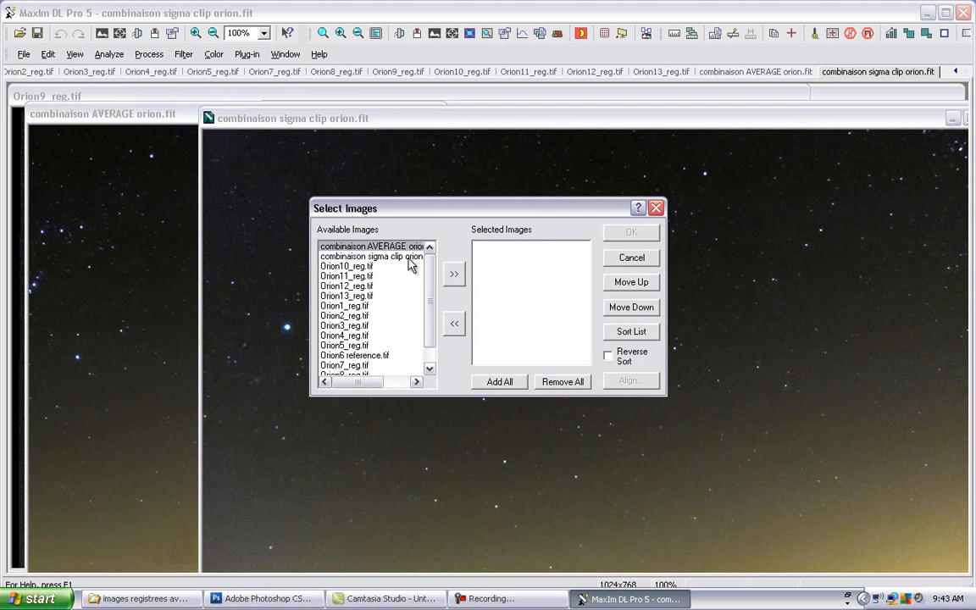
left_click(408, 258, "shift")
left_click(454, 274)
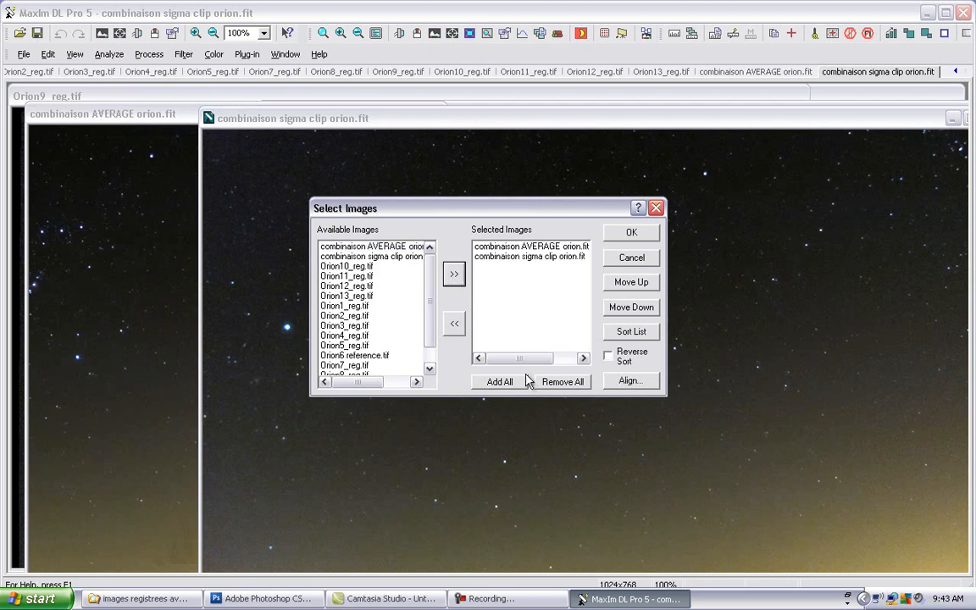
left_click(638, 235)
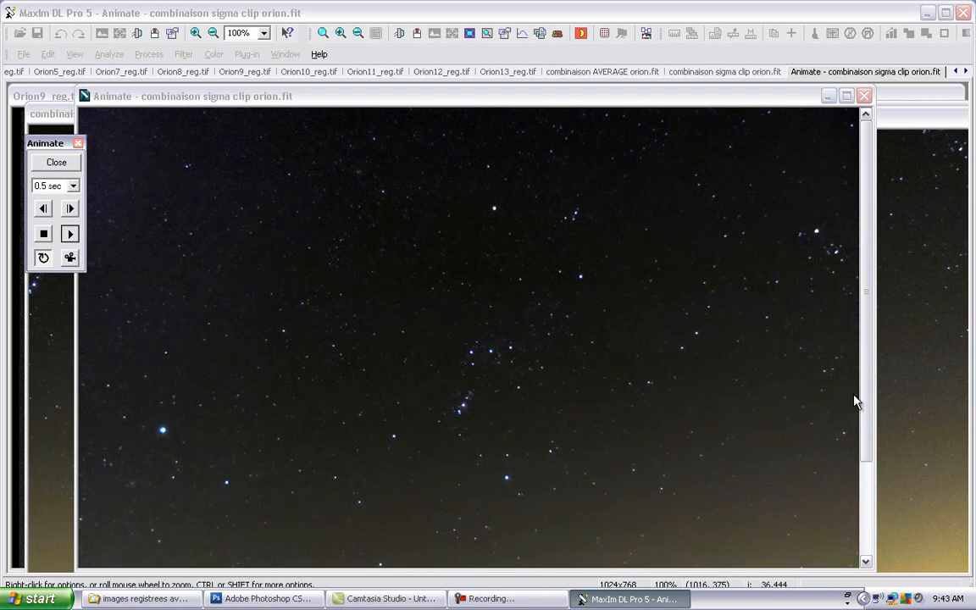
left_click_drag(871, 401, 875, 451)
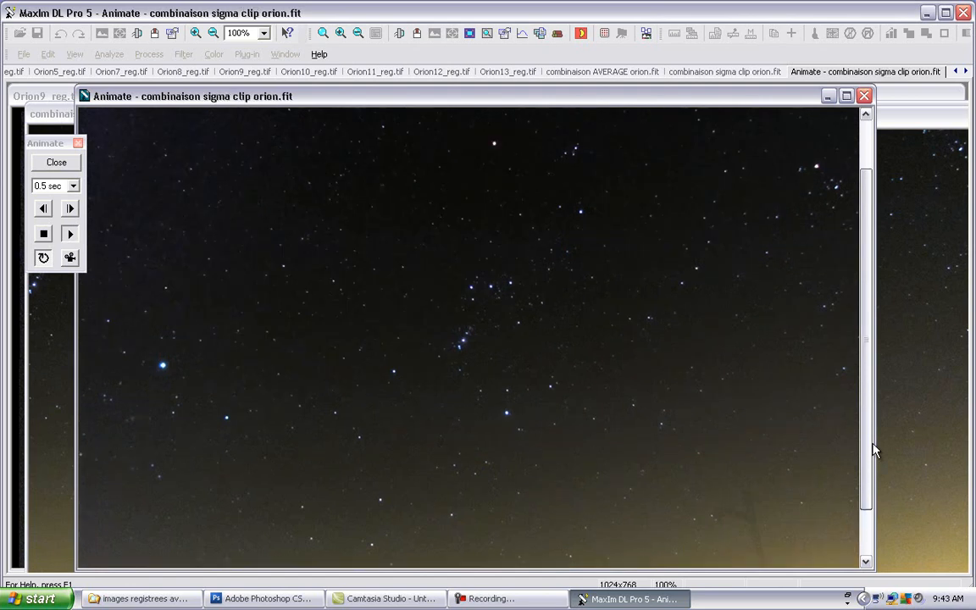
Step: Step repeatedly through the animation frames to compare background noise and the tree trace between the AVERAGE and sigma clip stacks
left_click(71, 210)
left_click(74, 209)
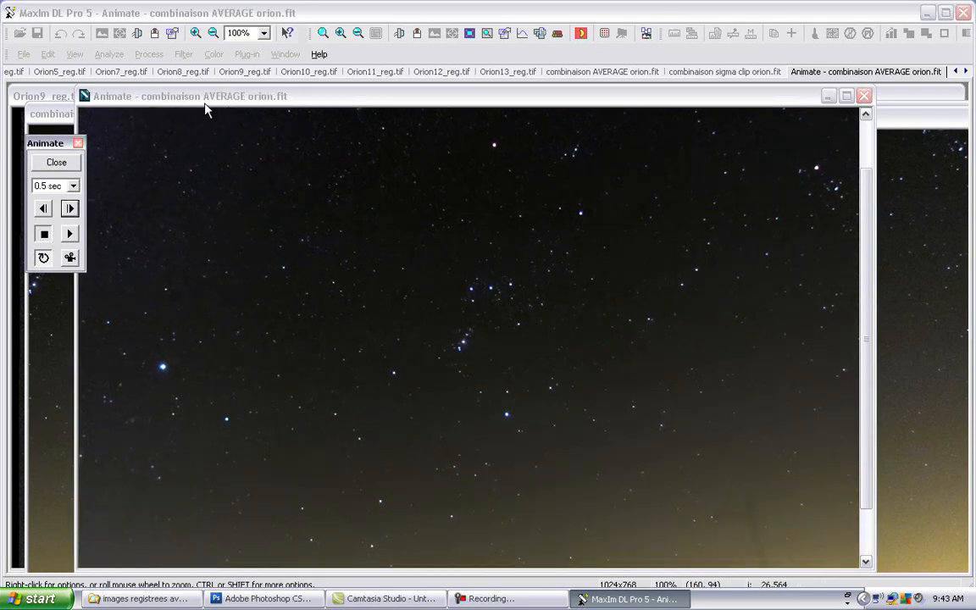
left_click(71, 210)
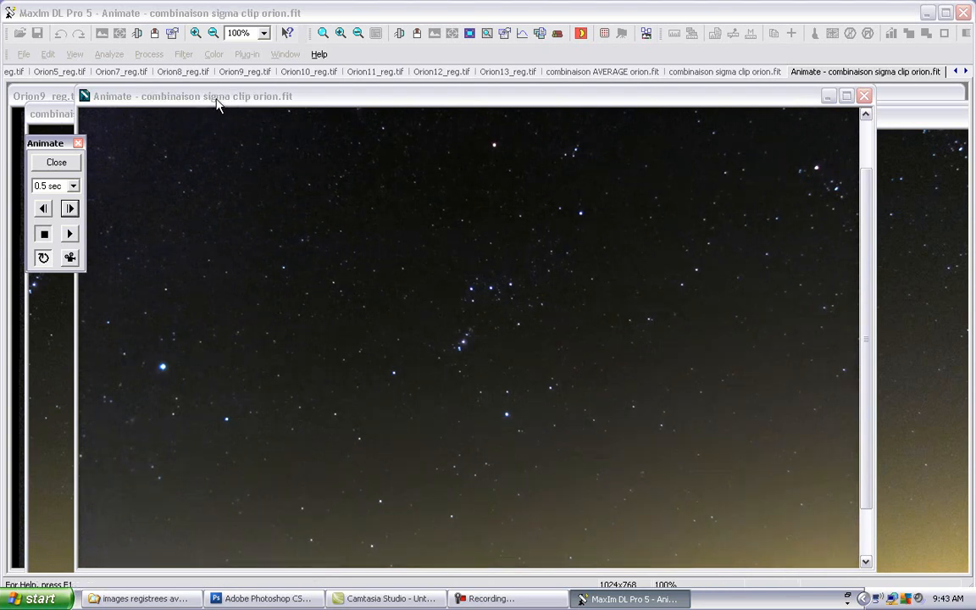
left_click(71, 210)
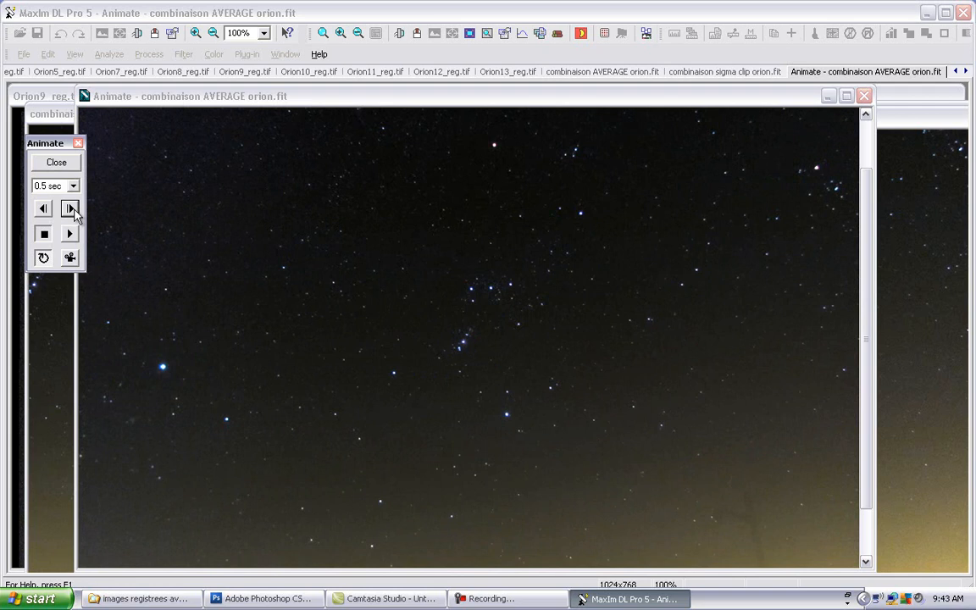
left_click(71, 210)
left_click(71, 211)
left_click(71, 210)
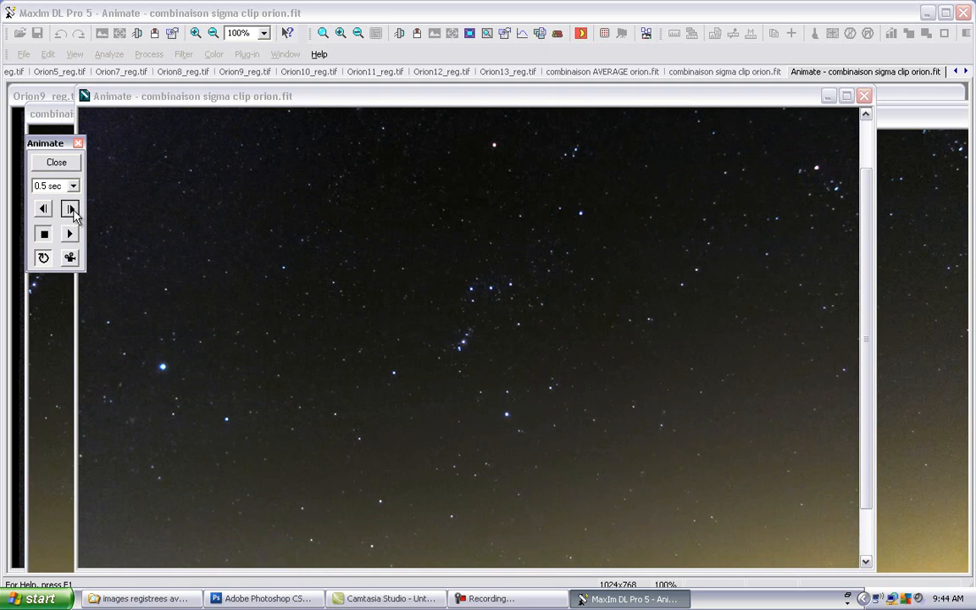
left_click(71, 210)
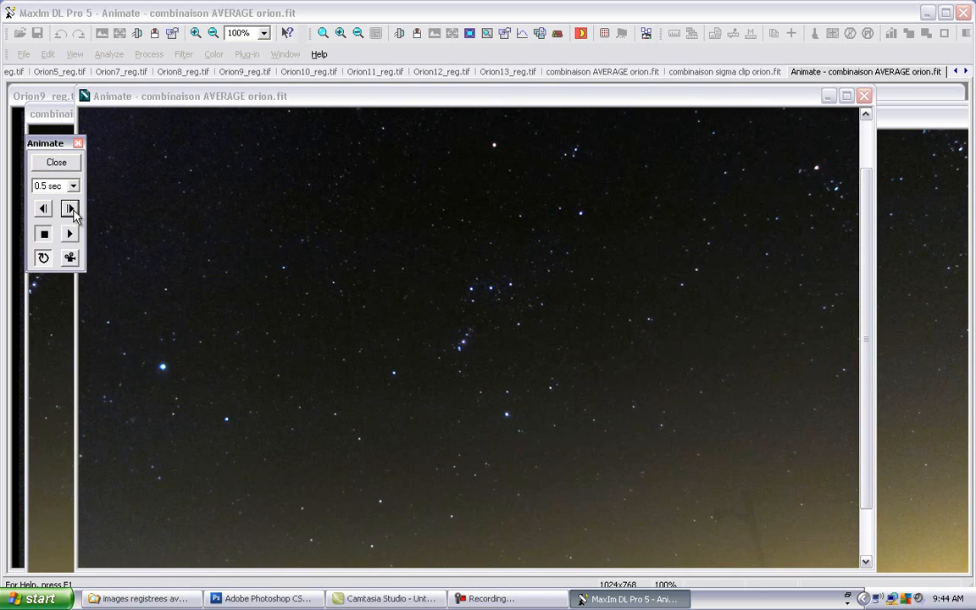
left_click(71, 210)
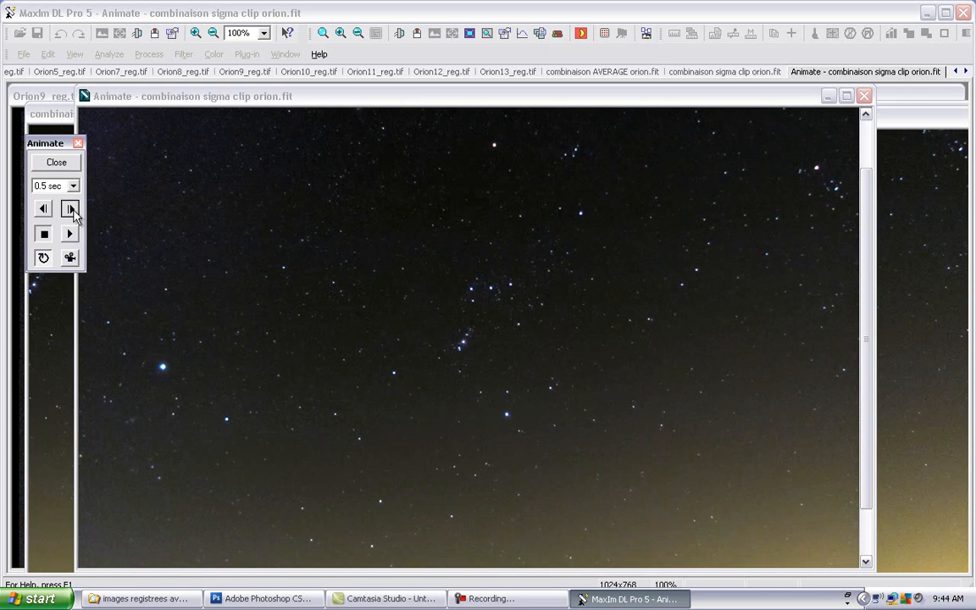
left_click(71, 210)
left_click(71, 210)
left_click(71, 210)
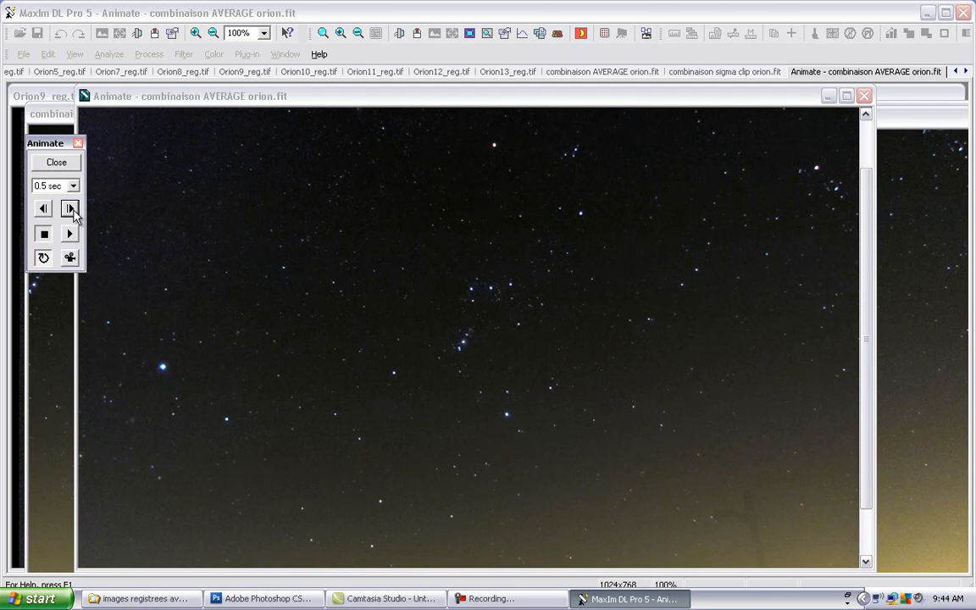
left_click(71, 210)
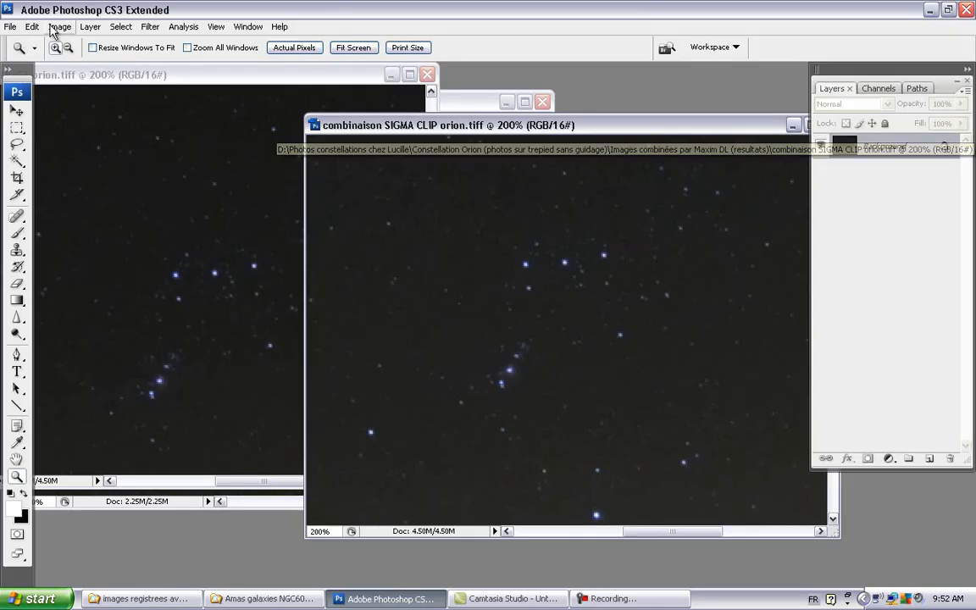
Step: In Photoshop, brighten combinaison SIGMA CLIP orion.tiff with an RGB Curves adjustment, raising input 46 to output 106
left_click(54, 26)
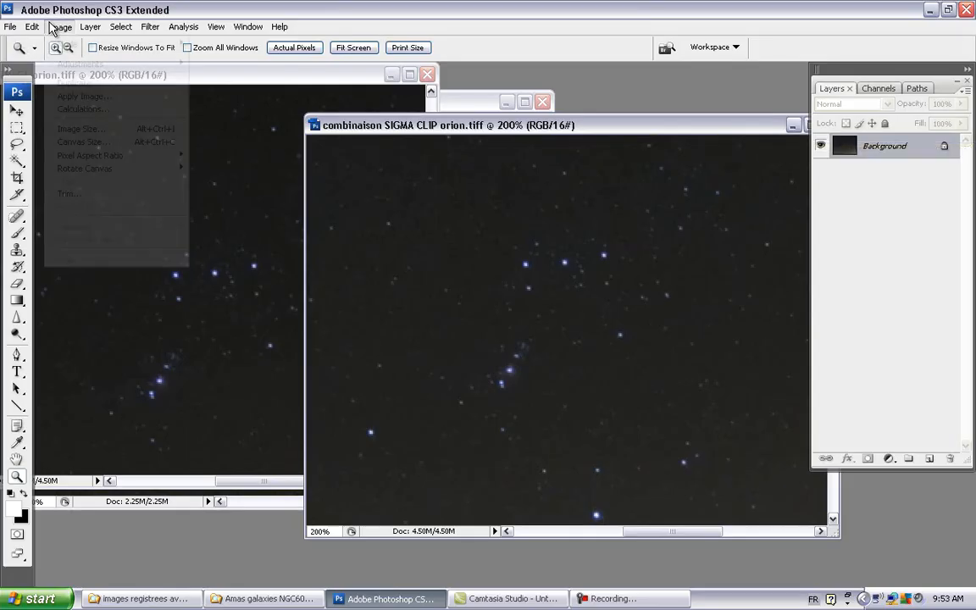
mouse_move(81, 66)
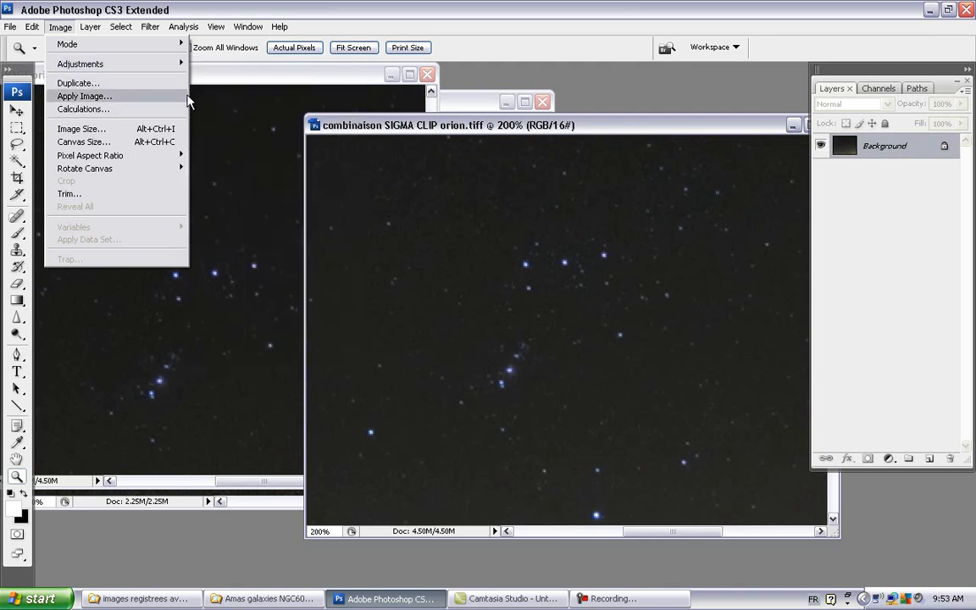
mouse_move(167, 61)
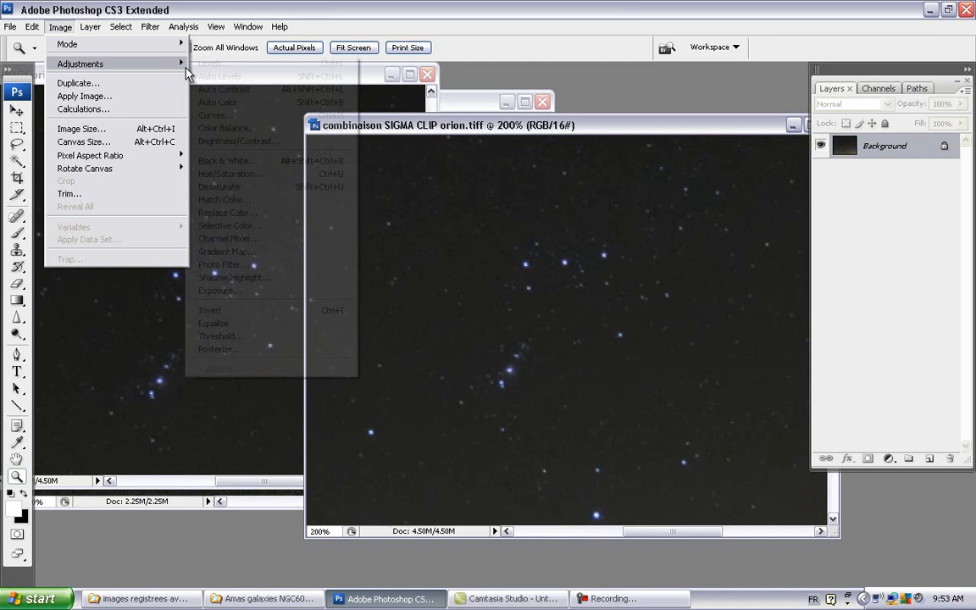
left_click(204, 116)
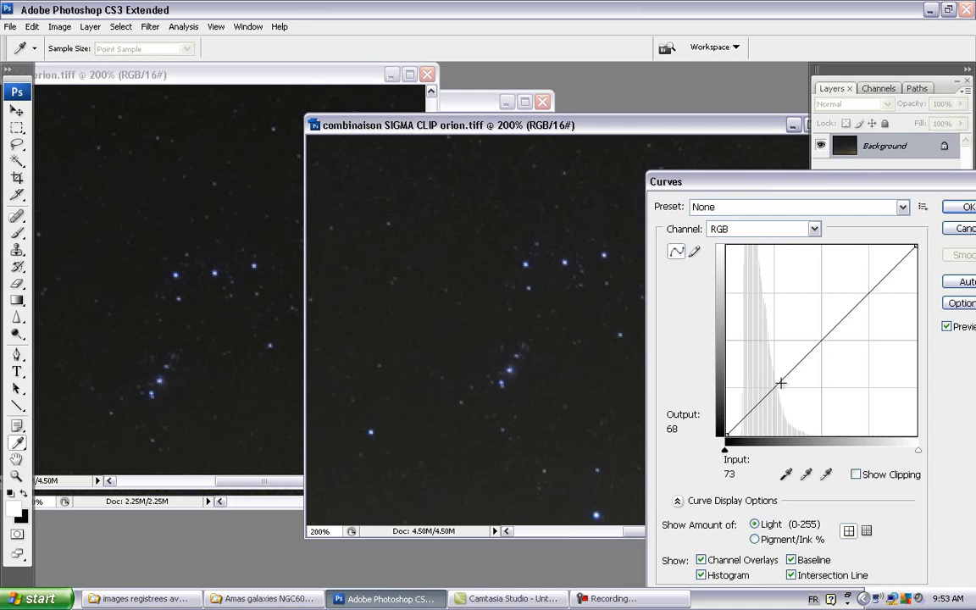
left_click_drag(770, 371, 762, 356)
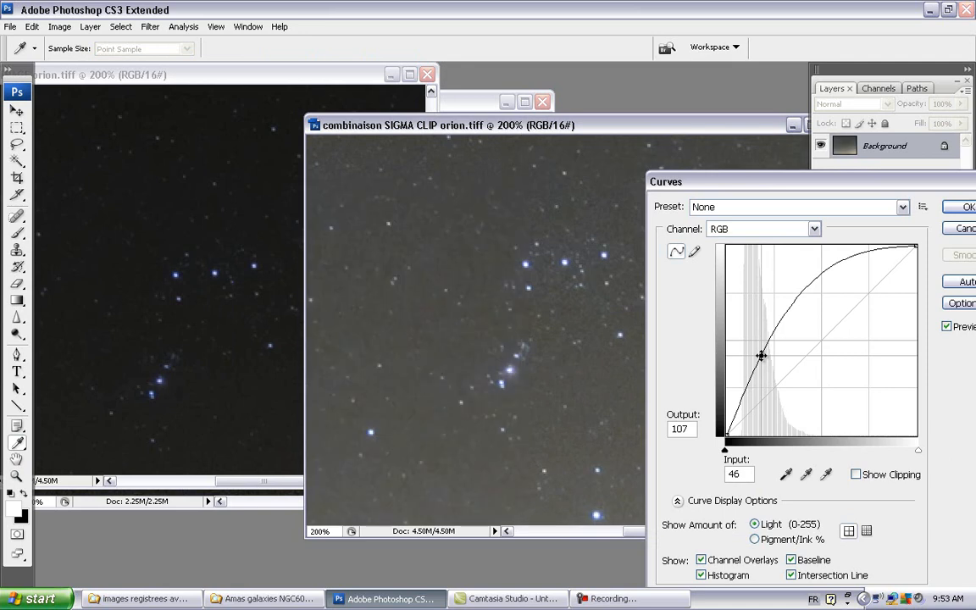
left_click_drag(762, 356, 761, 357)
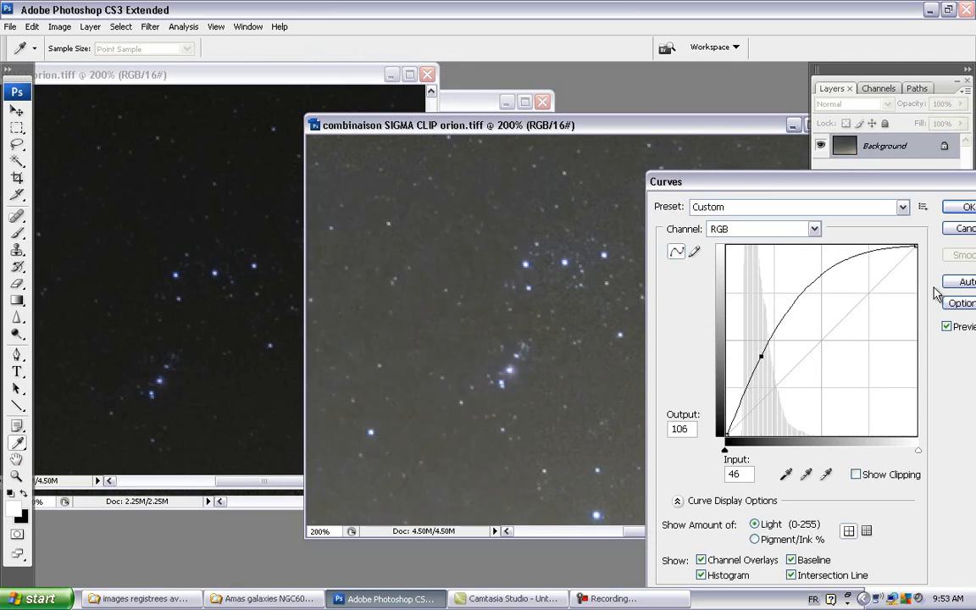
left_click(965, 209)
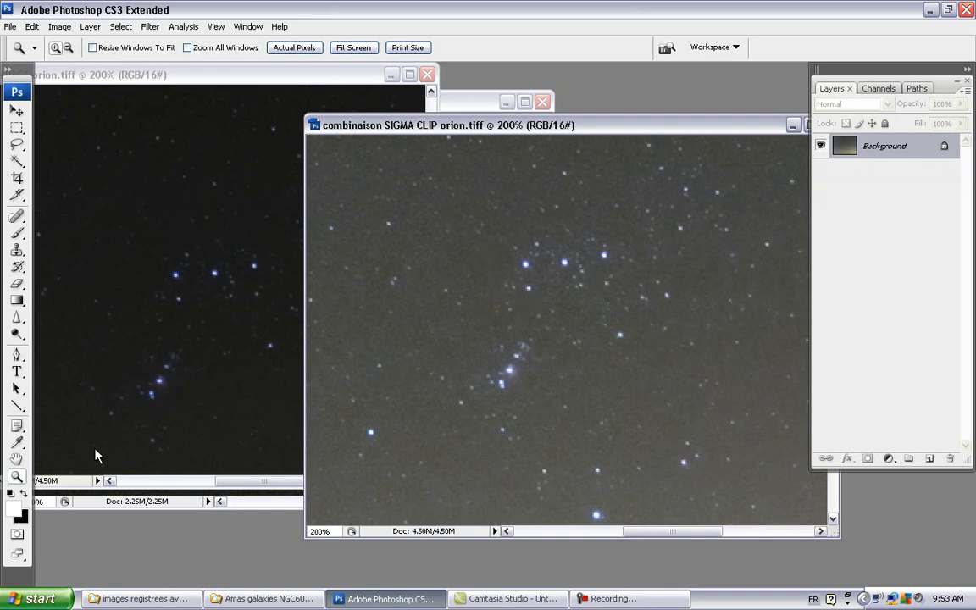
Step: View the SIGMA CLIP and AVERAGE images at 100% and shift the SIGMA CLIP window aside to compare the two
left_click(312, 49)
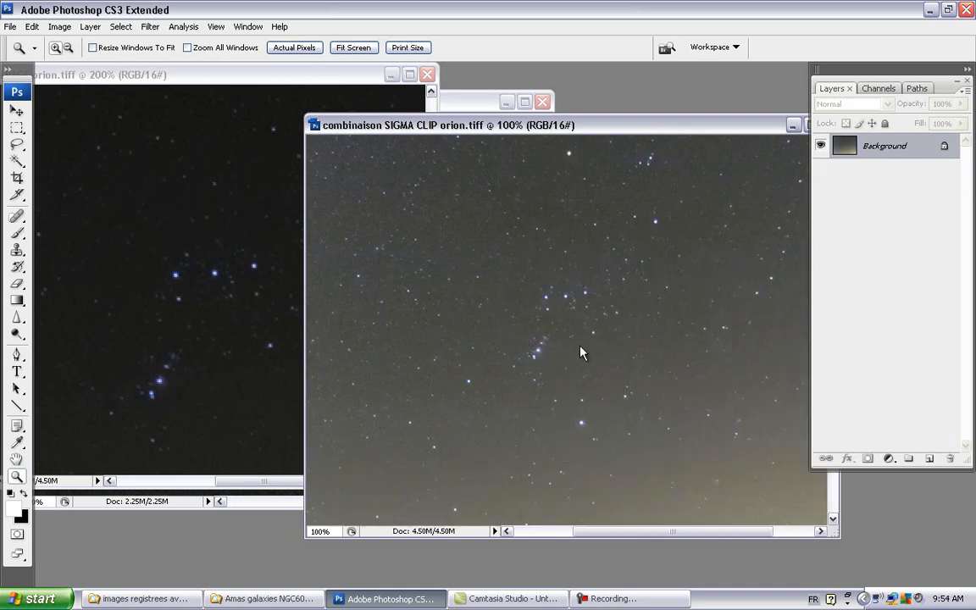
left_click(217, 82)
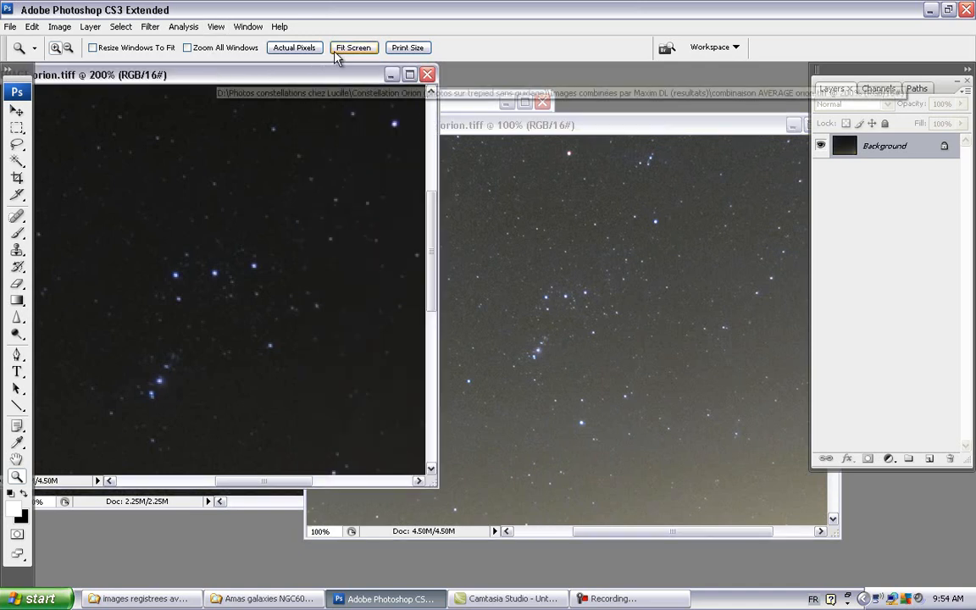
left_click(351, 48)
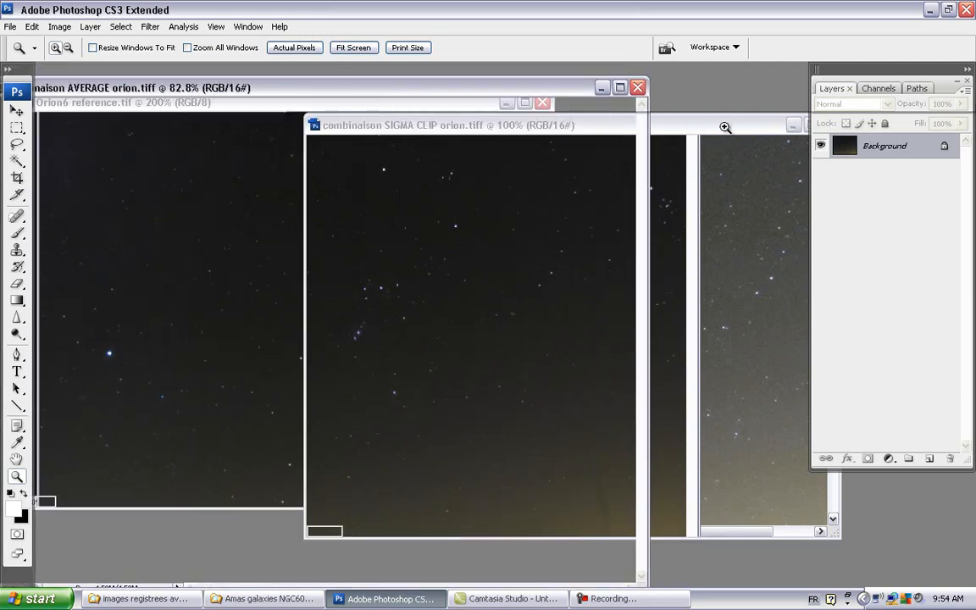
left_click(607, 129)
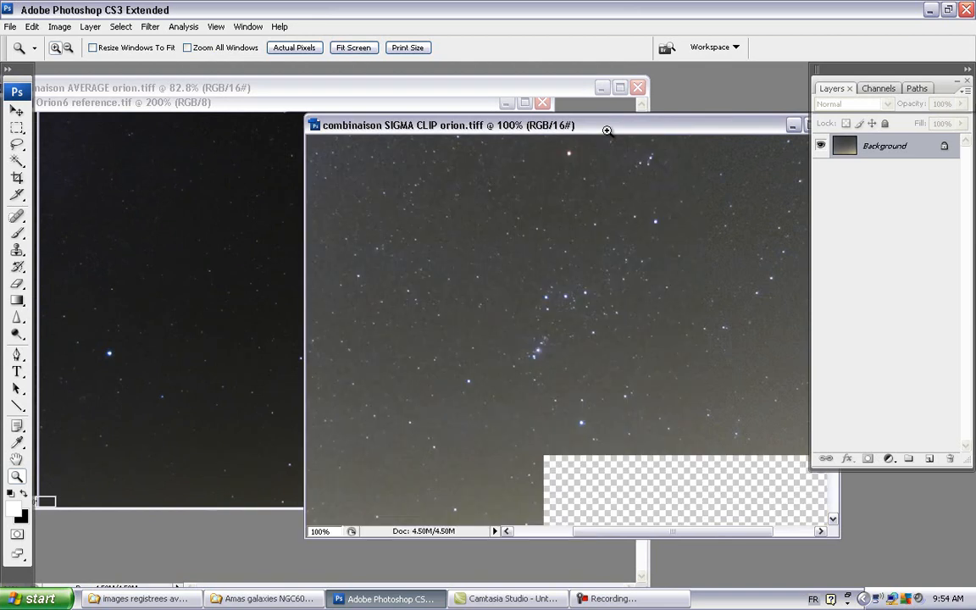
left_click_drag(607, 131, 505, 150)
left_click(578, 150)
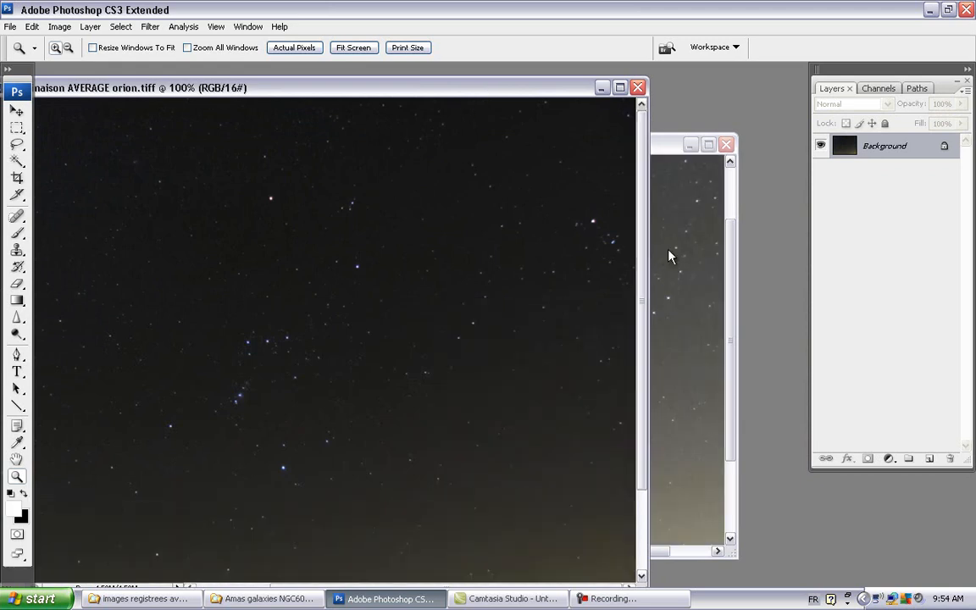
left_click(668, 157)
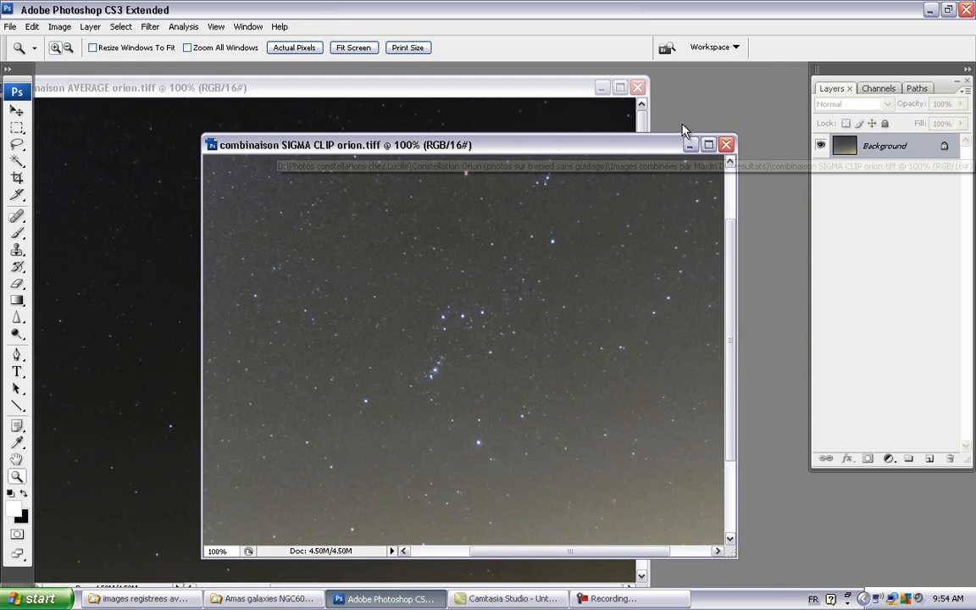
left_click_drag(641, 147, 658, 142)
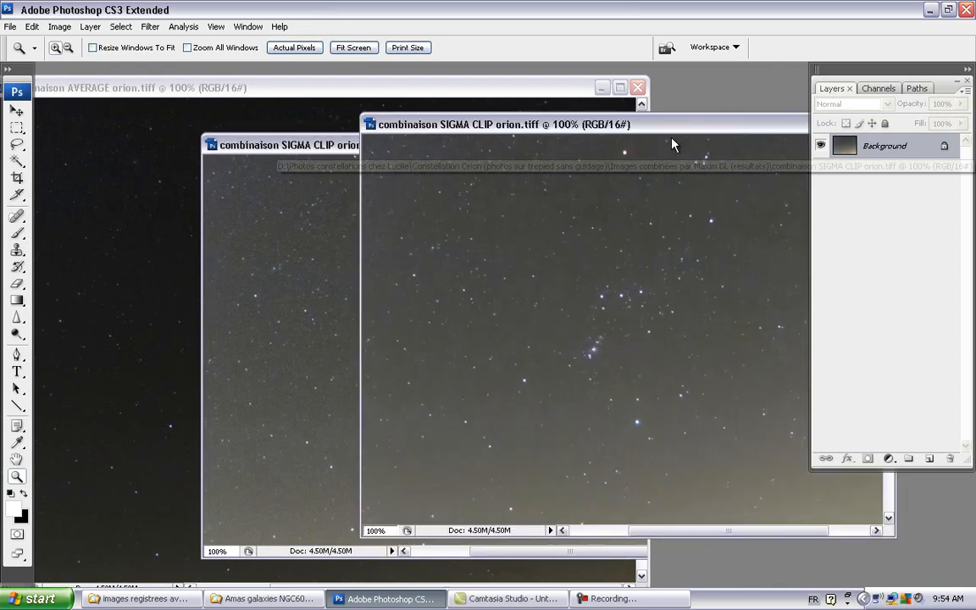